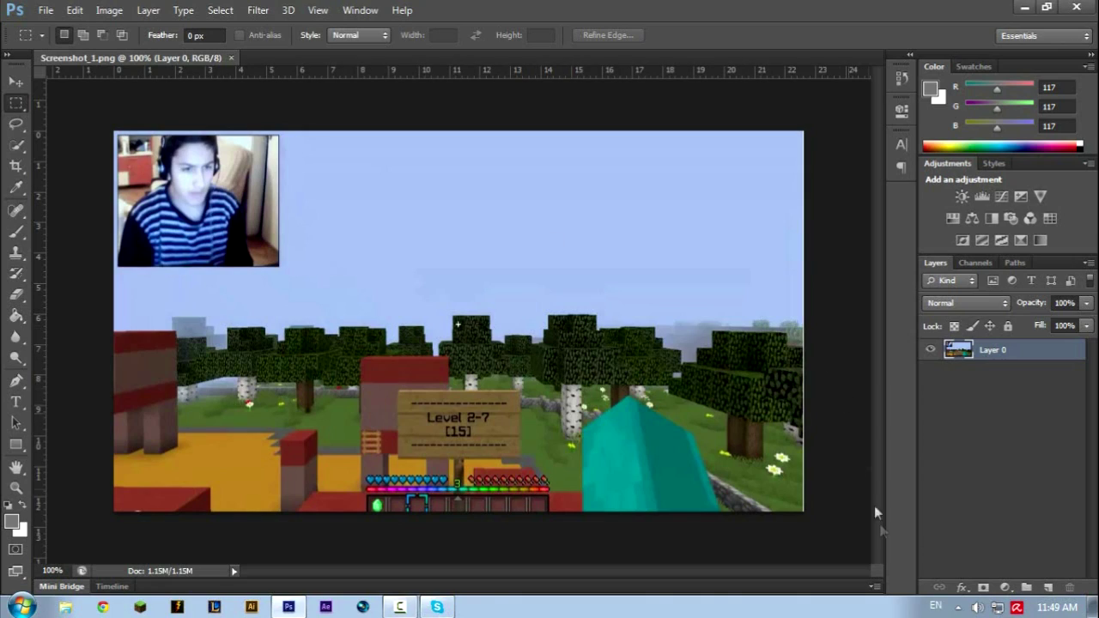
Step: Add an empty Layer 1 above the screenshot and place a horizontal guide at the image's top edge
click(1049, 589)
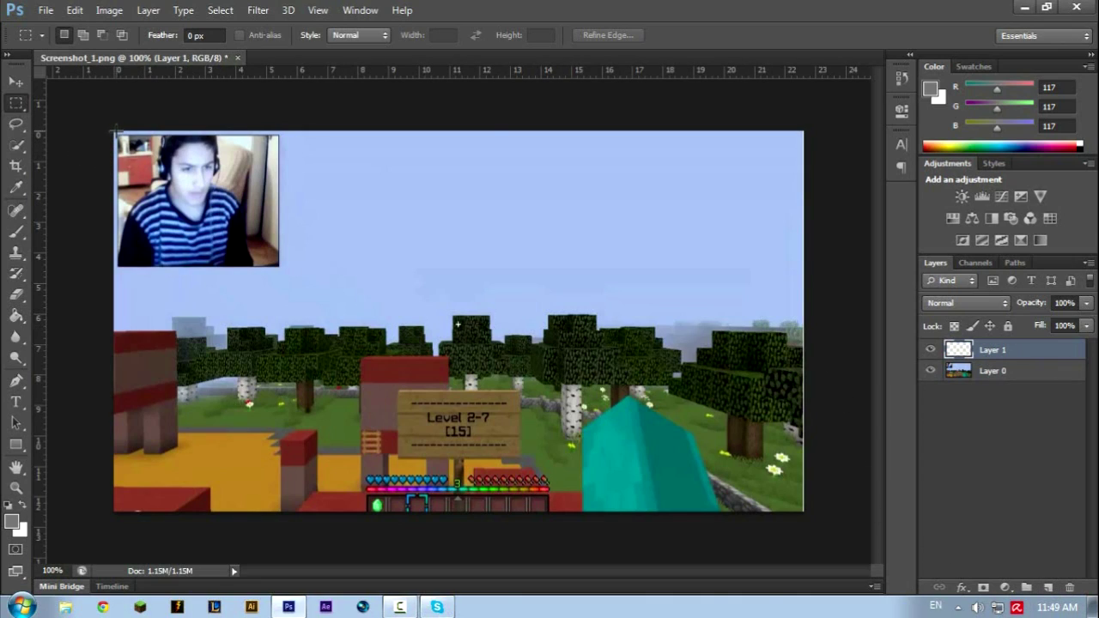
drag(205, 68, 283, 136)
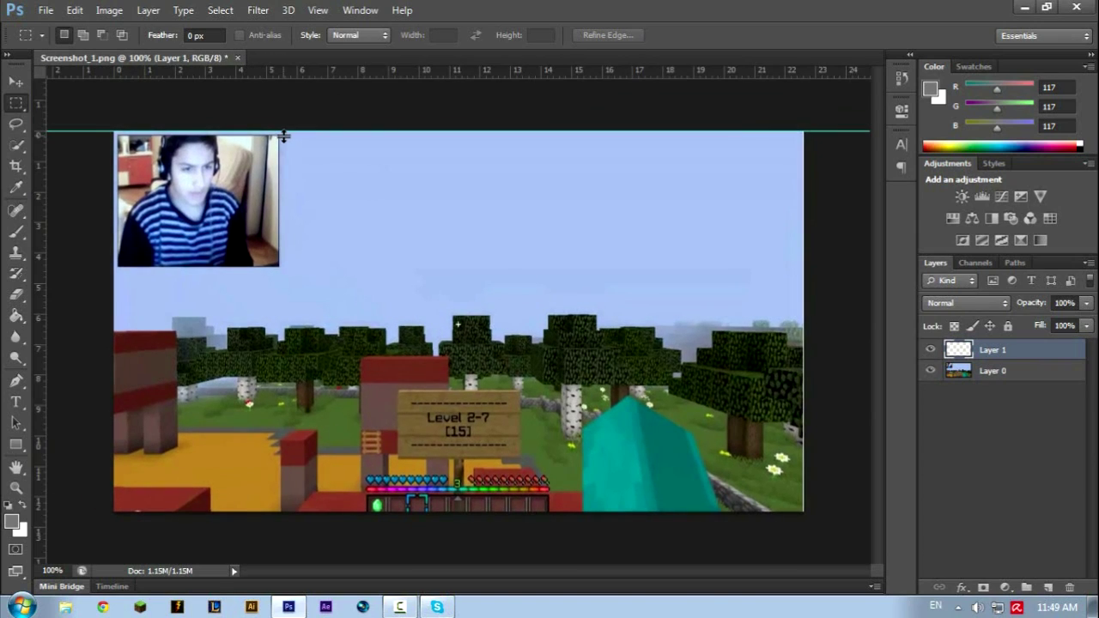
Step: Align guides with the webcam picture's outer top and side edges
key(v)
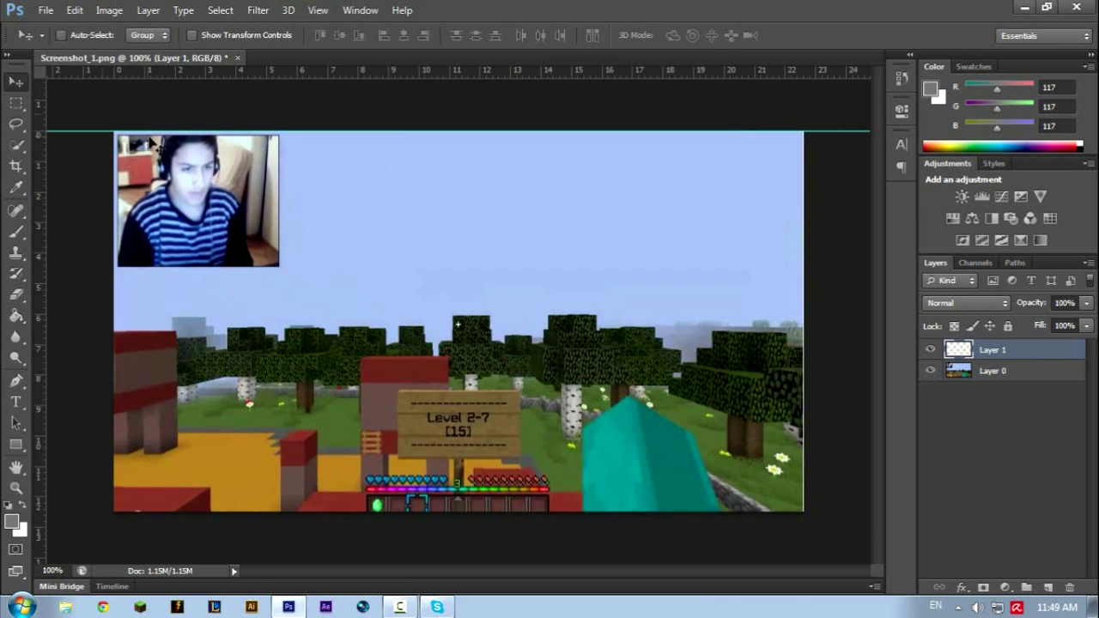
drag(152, 133, 152, 107)
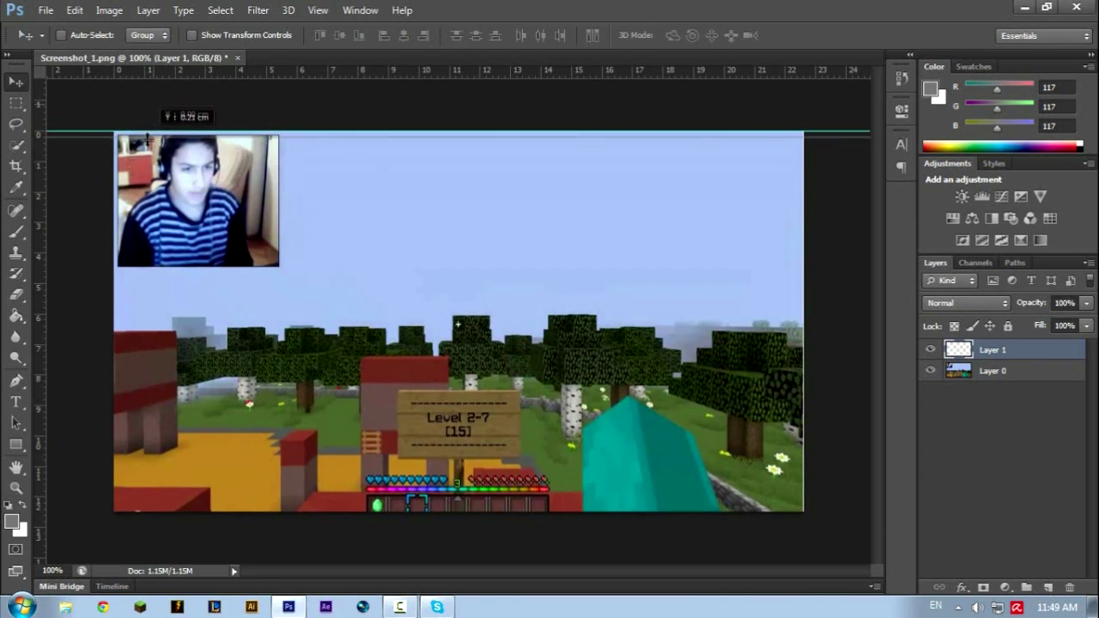
scroll(196, 153, up, 5)
scroll(370, 198, up, 3)
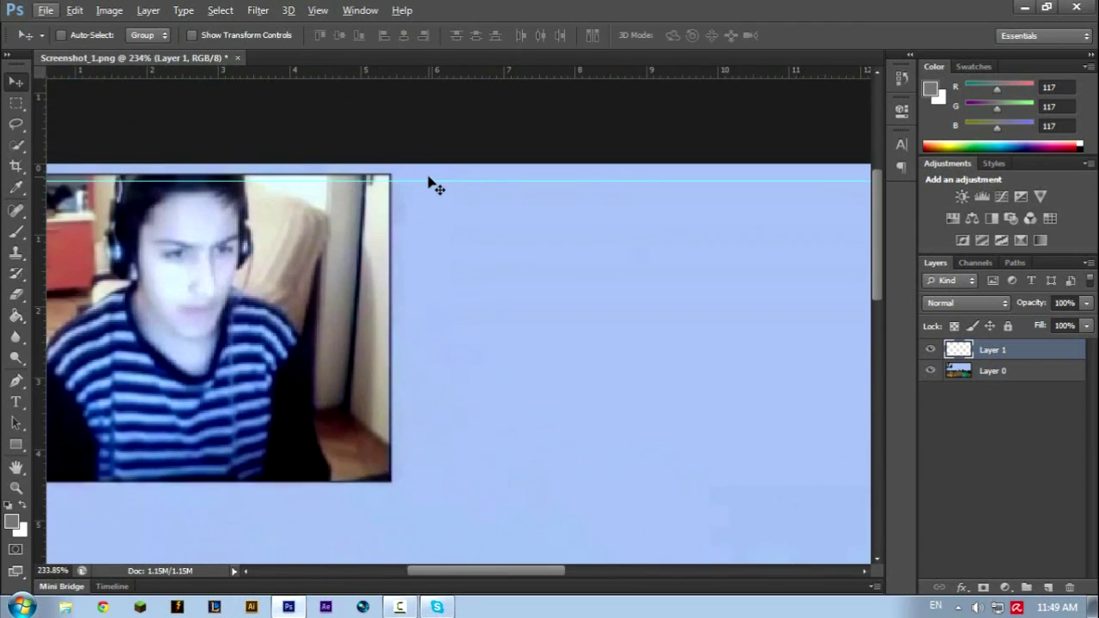
drag(422, 178, 422, 174)
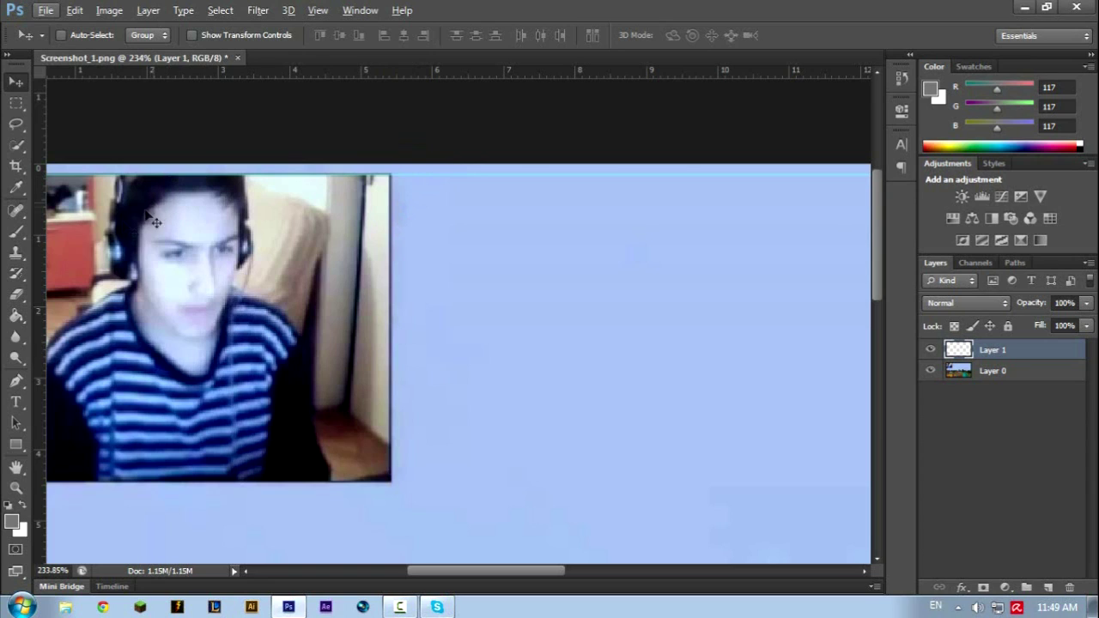
drag(40, 243, 390, 270)
scroll(375, 309, down, 3)
scroll(376, 318, down, 3)
drag(376, 73, 445, 341)
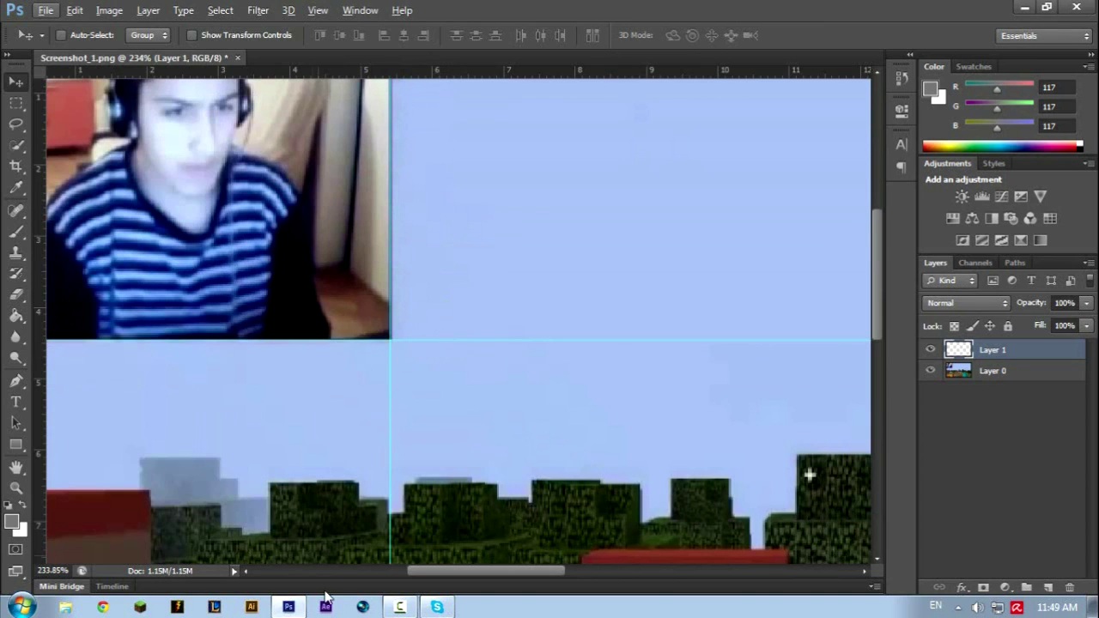
drag(480, 569, 393, 570)
drag(40, 419, 464, 381)
Step: Add slightly inset guides inside the webcam picture's left, top, right and bottom edges
scroll(533, 382, up, 6)
drag(44, 365, 474, 355)
drag(608, 76, 631, 173)
drag(41, 338, 830, 315)
drag(659, 76, 662, 458)
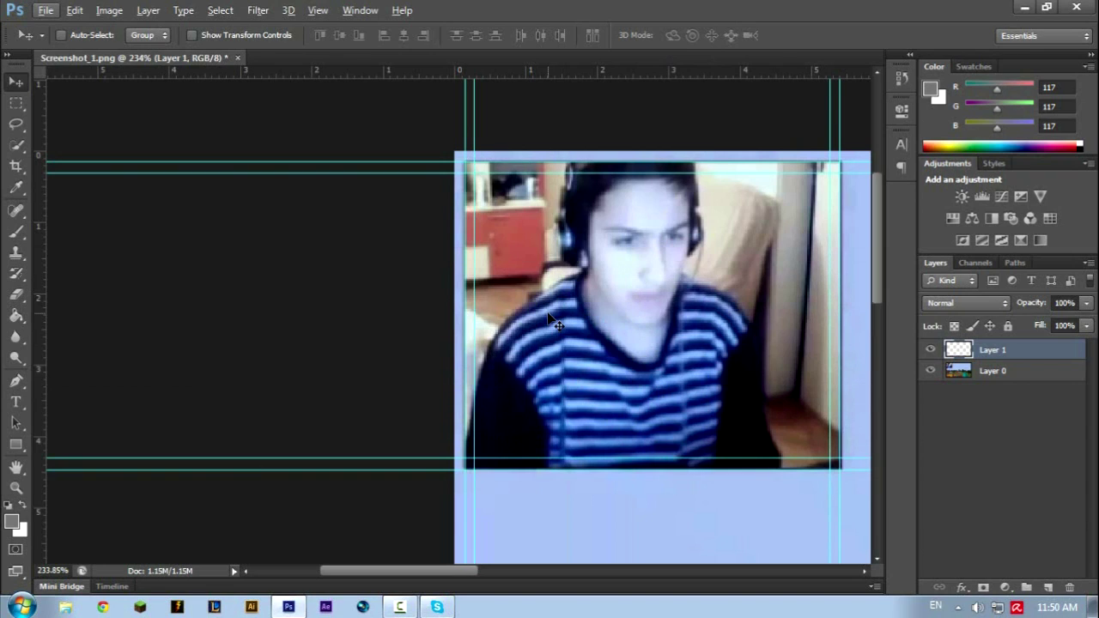
scroll(554, 320, up, 2)
scroll(554, 317, down, 1)
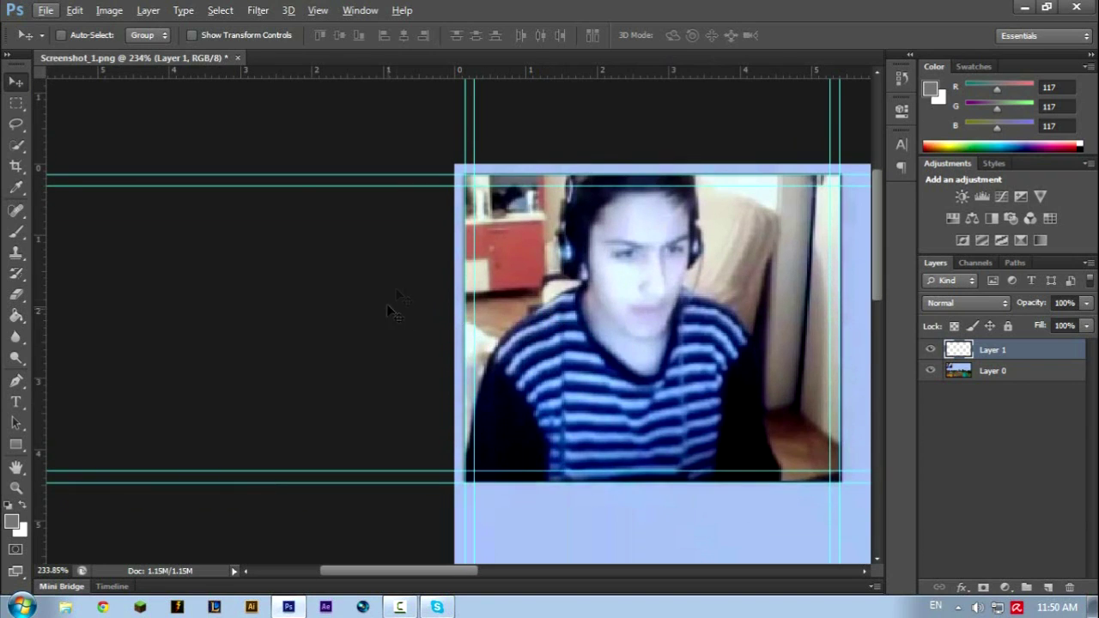
Step: Select the outer-guide rectangle, then subtract the inner-guide rectangle to leave a thin ring
click(17, 104)
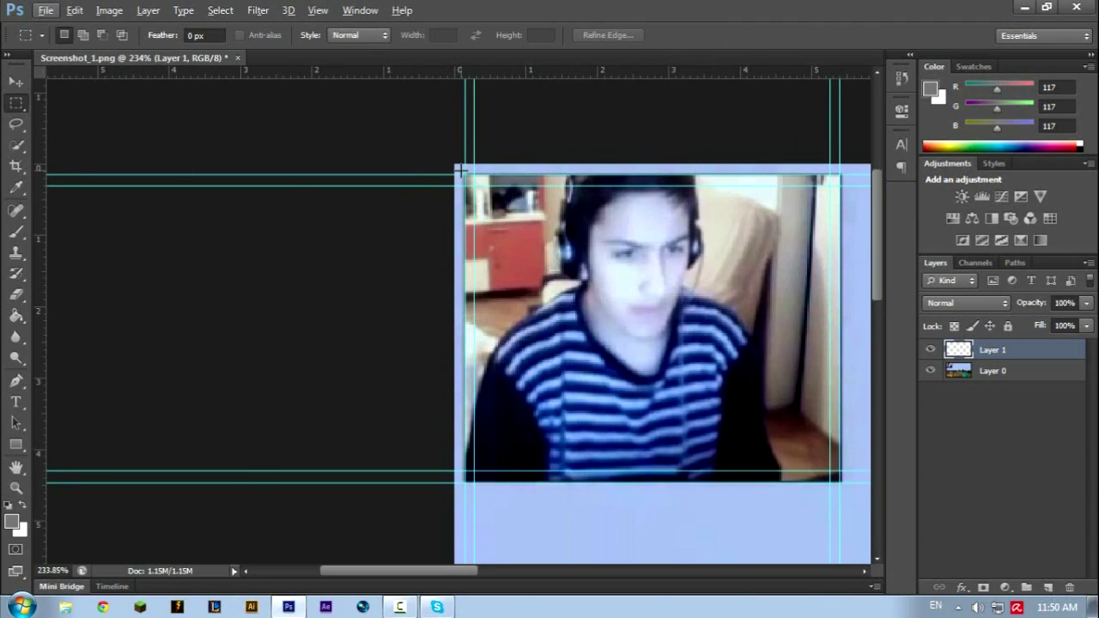
drag(468, 180, 841, 481)
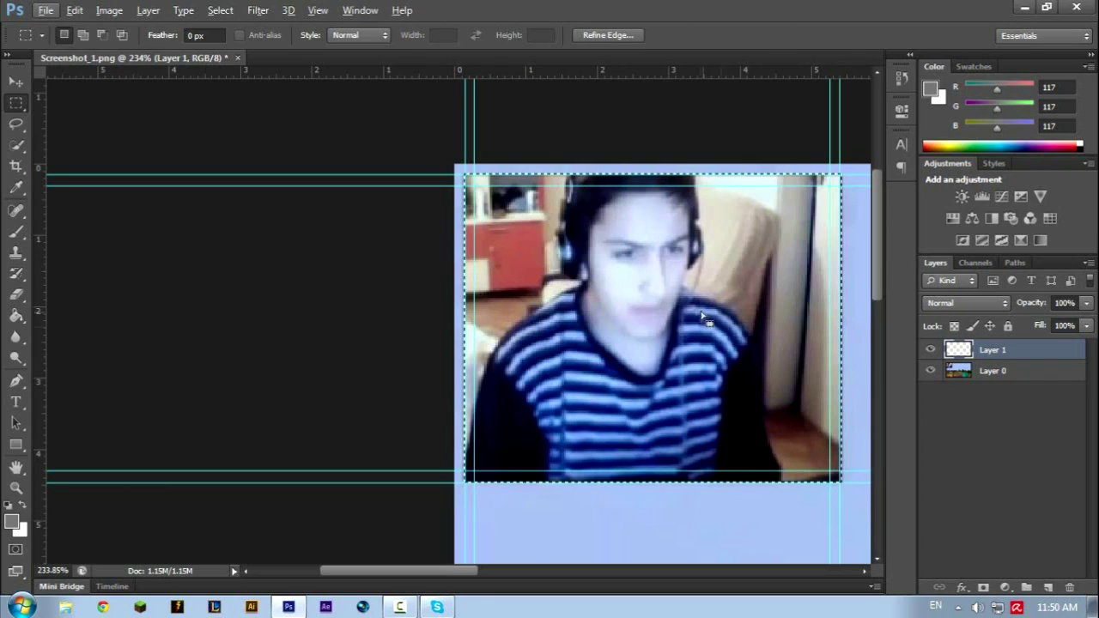
key(alt)
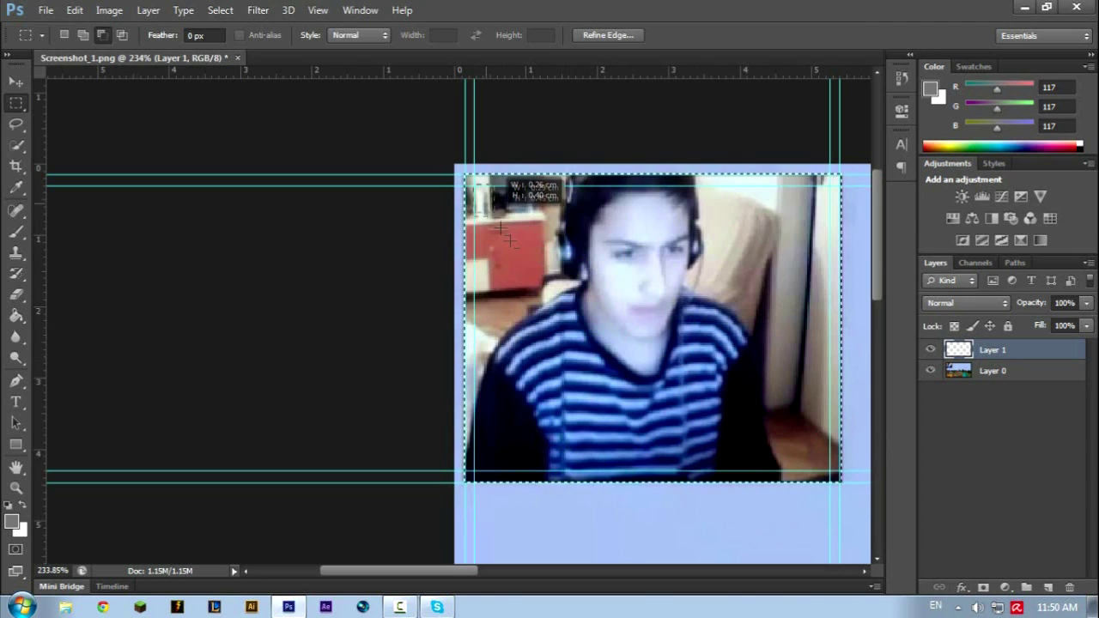
drag(813, 461, 833, 471)
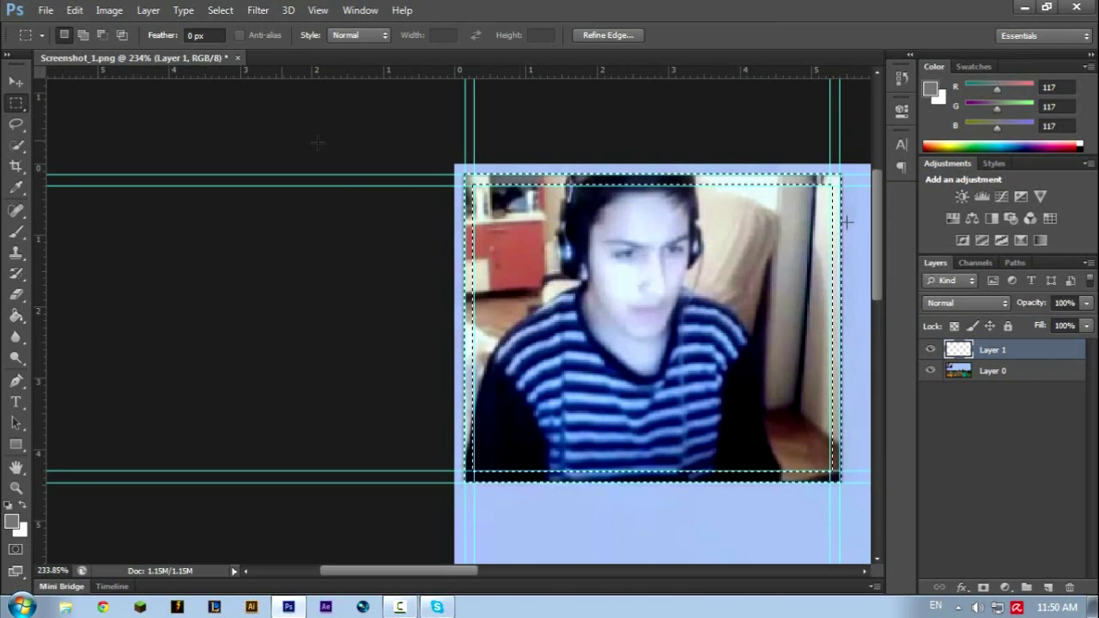
Step: Save the ring selection as a new channel
right_click(760, 182)
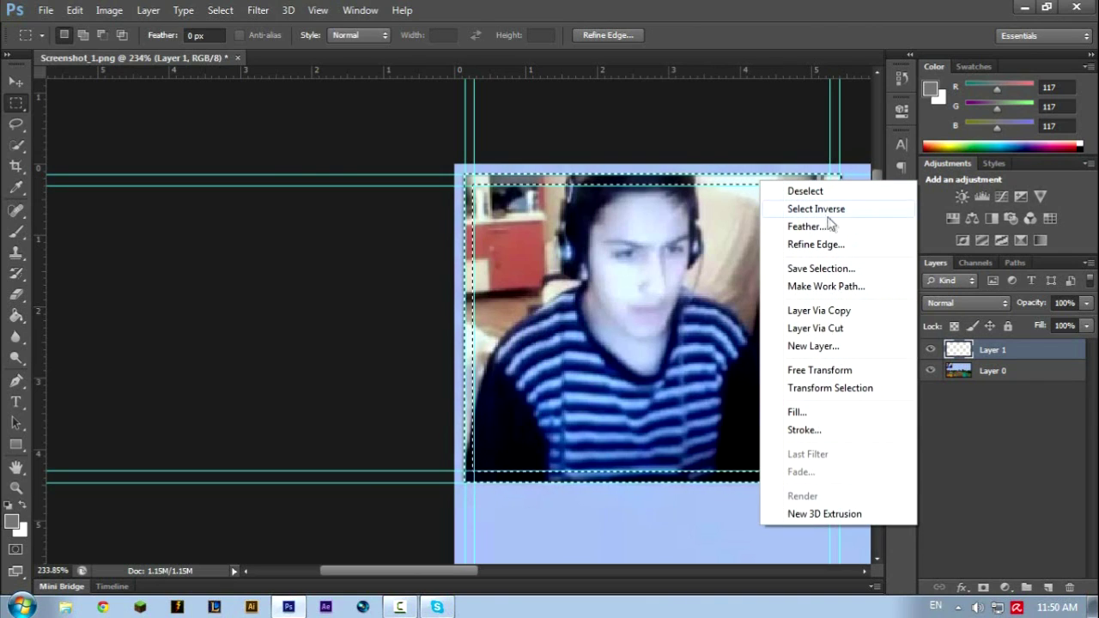
click(849, 272)
click(676, 162)
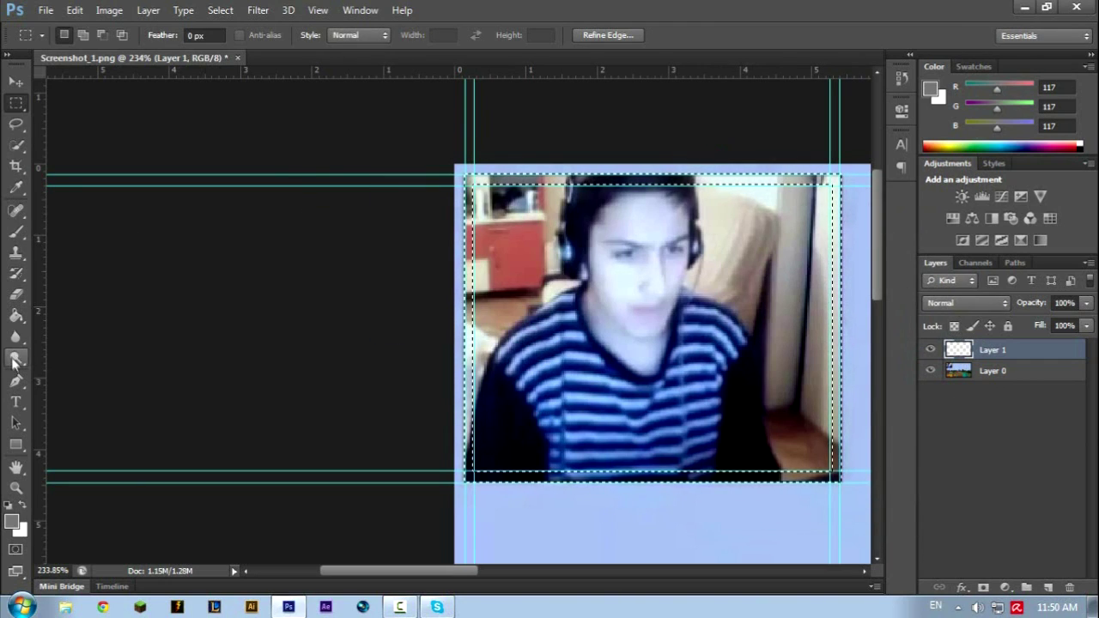
Step: Fill the ring selection with grey on Layer 1 using the Paint Bucket
click(15, 316)
click(549, 187)
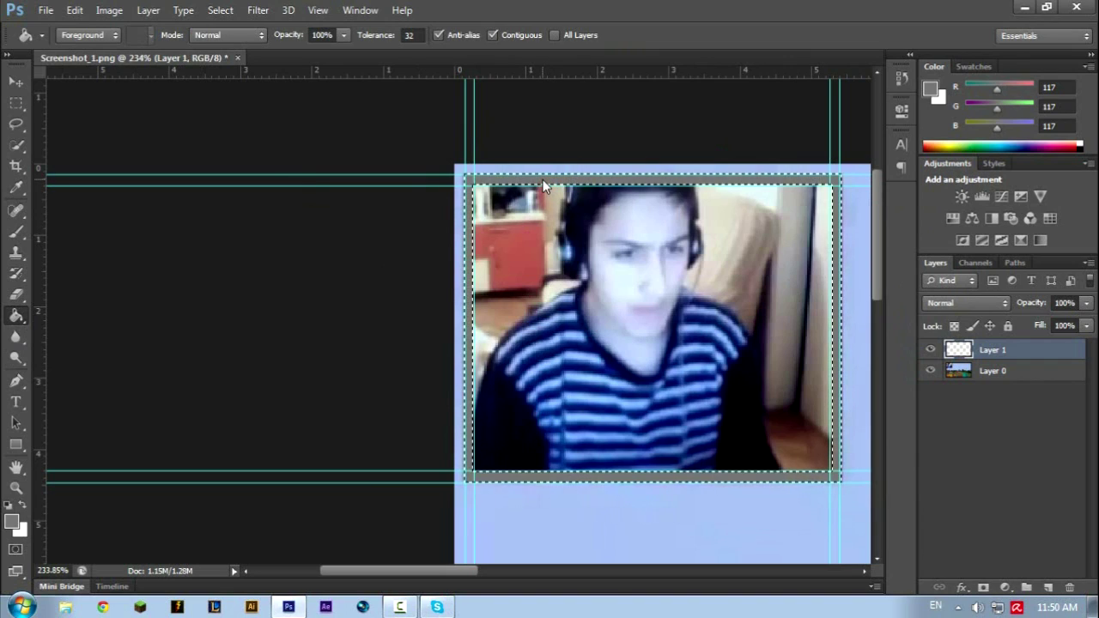
click(16, 103)
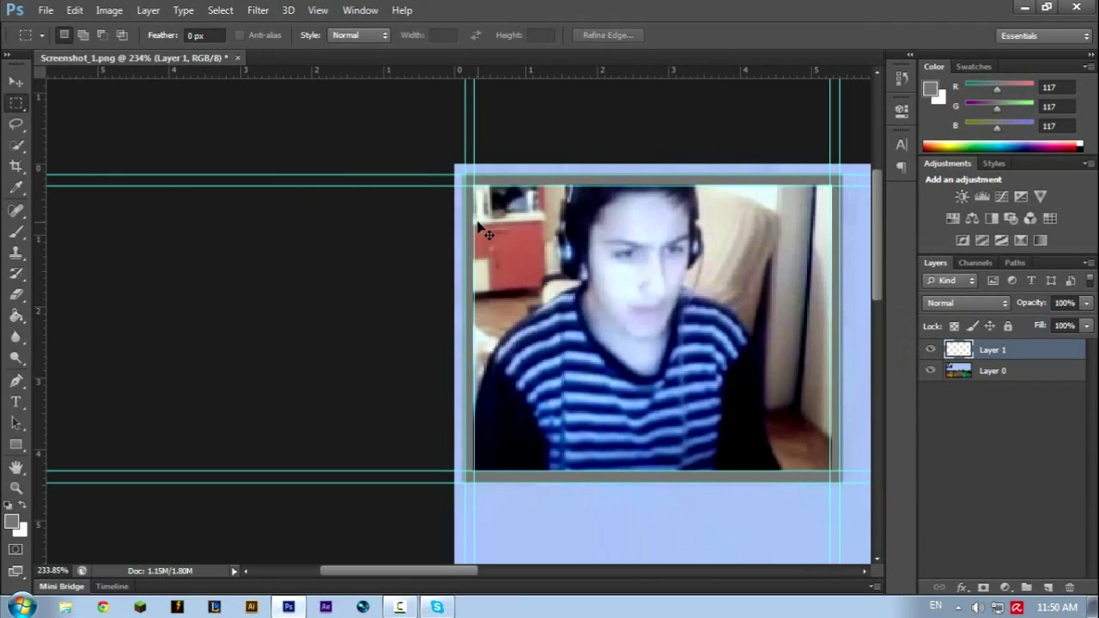
Step: Toggle guides to inspect the grey frame, undo a removed guide, then hide guides and zoom out
key(ctrl+h)
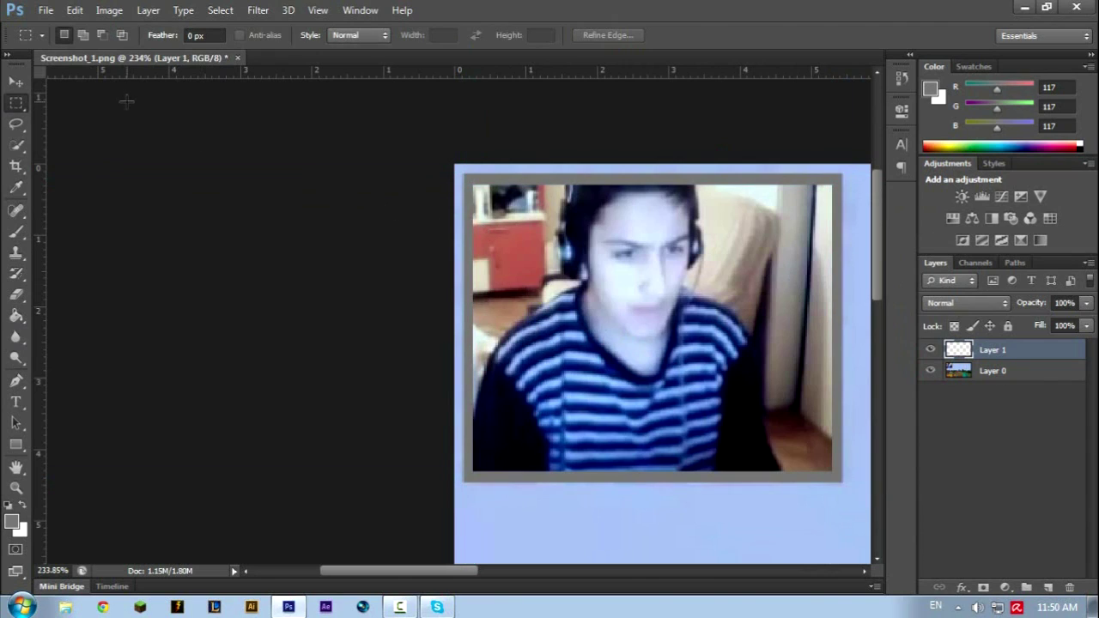
key(ctrl+h)
key(ctrl+h)
key(ctrl+h)
key(ctrl+h)
key(ctrl+h)
key(ctrl+h)
key(ctrl+h)
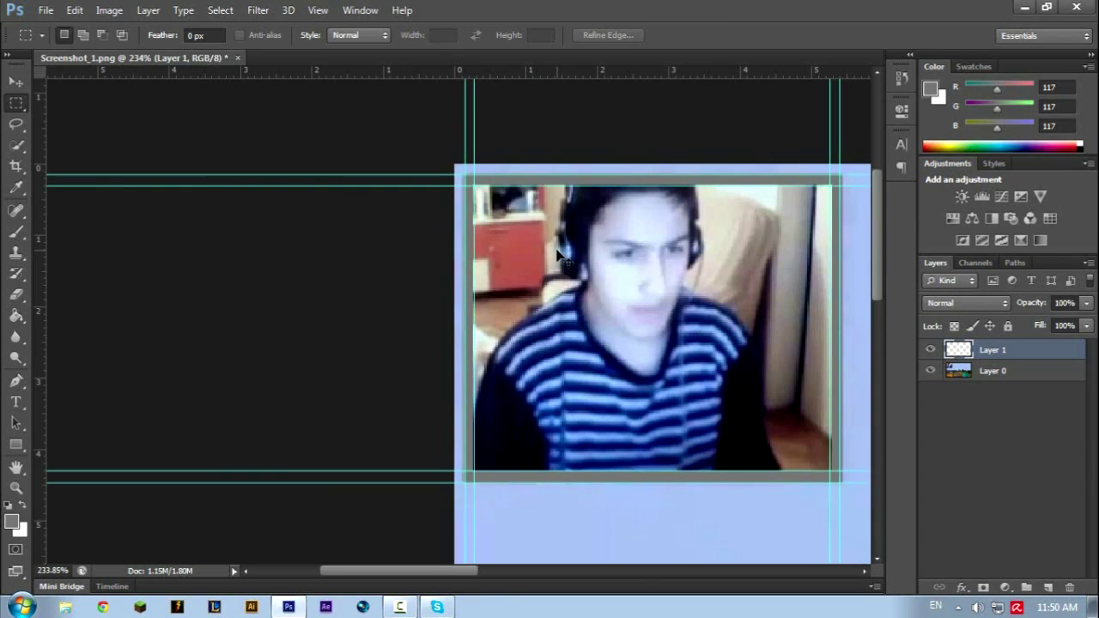
key(ctrl+h)
key(ctrl+h)
key(ctrl+h)
key(ctrl+h)
click(14, 83)
drag(96, 175, 124, 70)
key(ctrl+z)
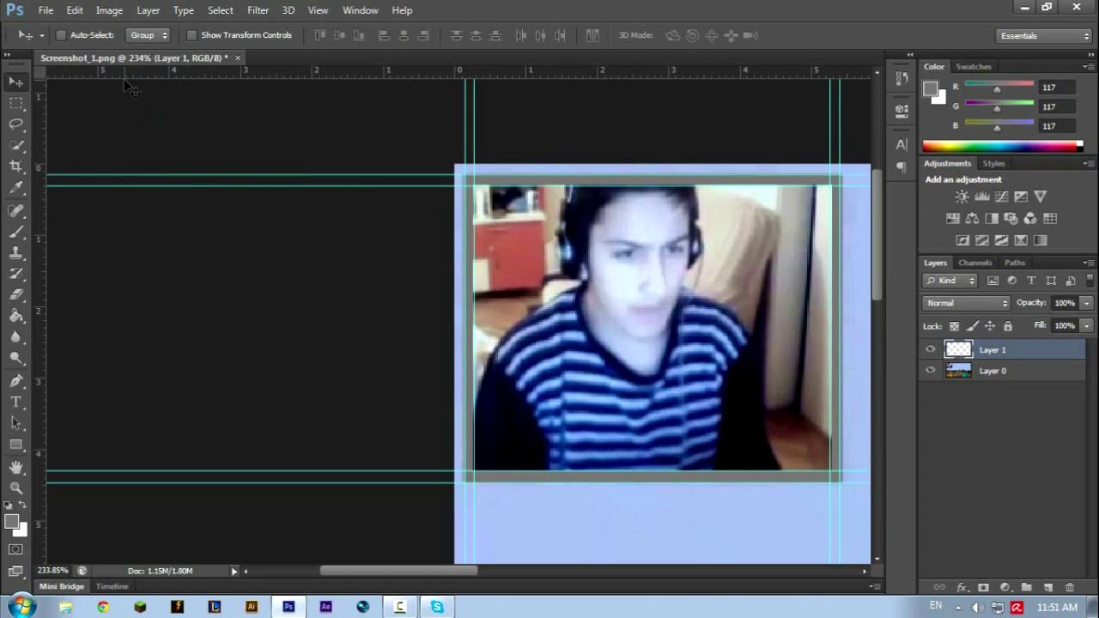
key(ctrl+h)
scroll(403, 428, down, 5)
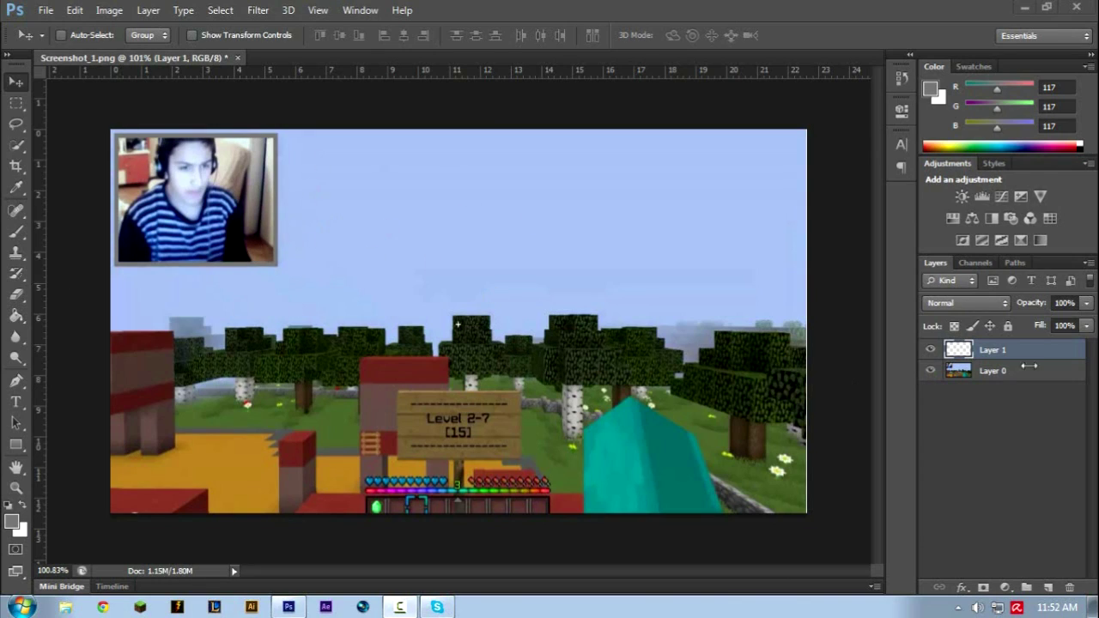
Step: Toggle Layer 1's visibility repeatedly to compare the grey frame against the webcam picture
click(931, 351)
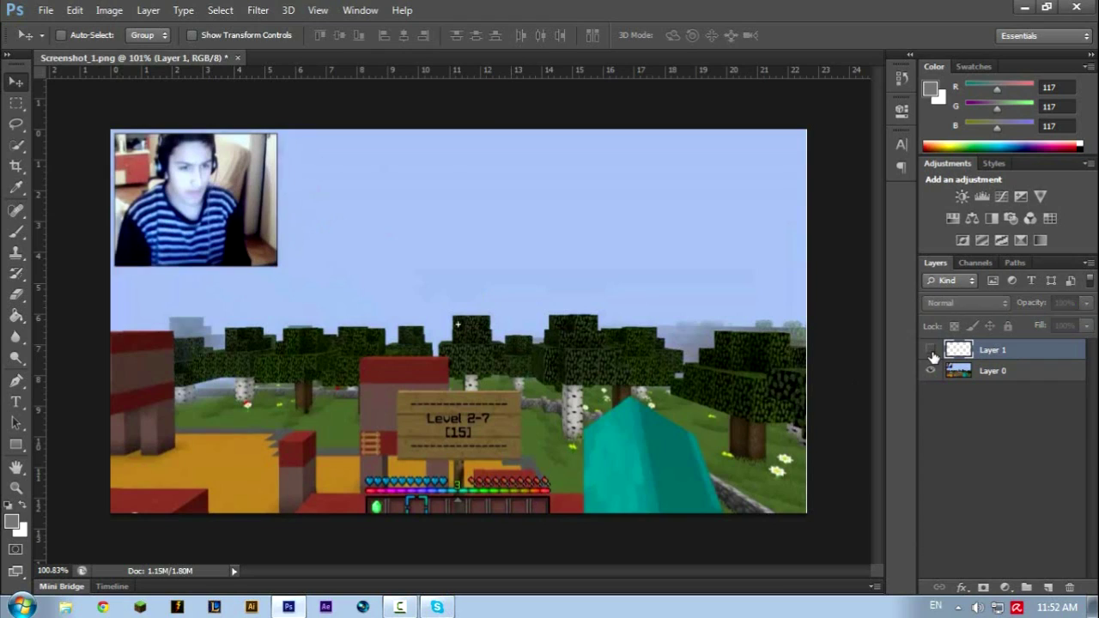
click(932, 352)
click(932, 352)
click(932, 351)
click(932, 351)
click(932, 351)
click(932, 351)
click(932, 351)
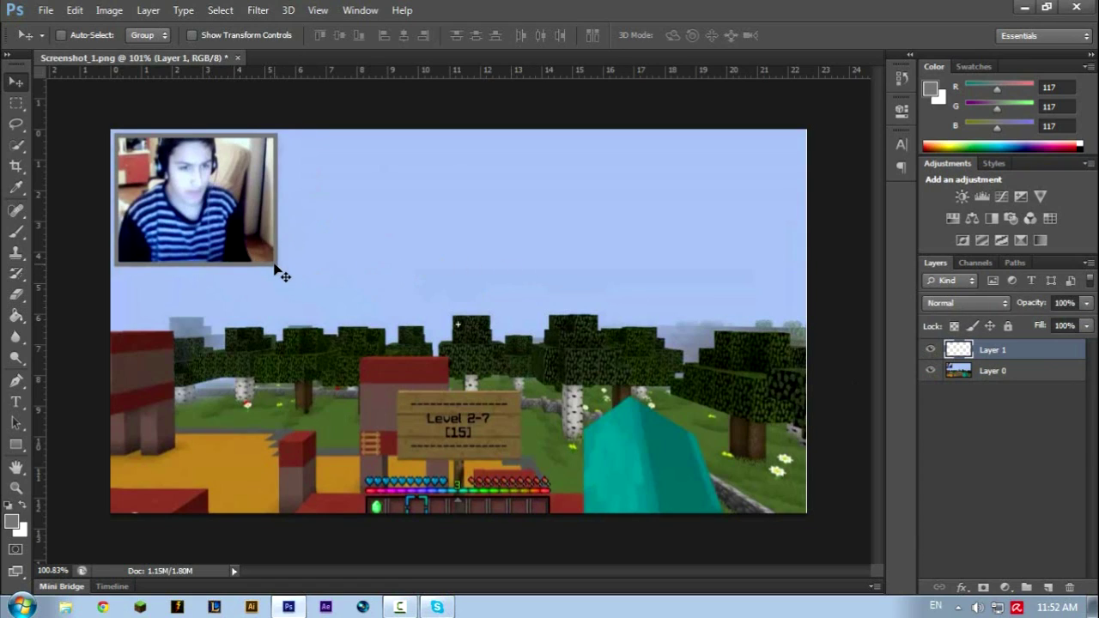
Step: Scale the grey frame up to about 102.5% with Free Transform and commit
key(ctrl+t)
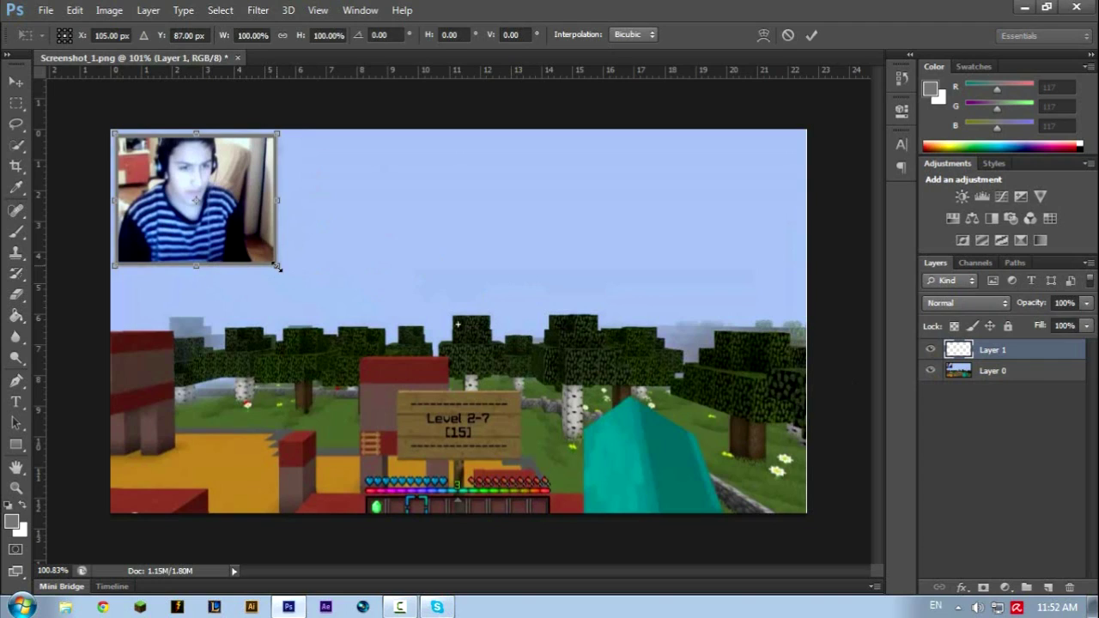
drag(278, 268, 285, 271)
click(815, 36)
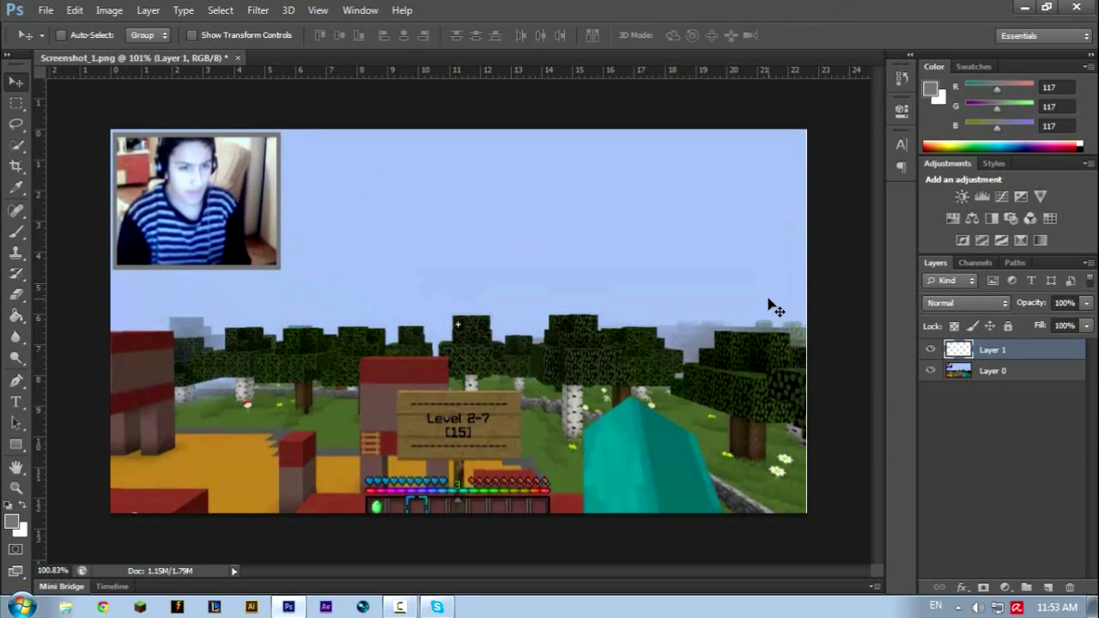
Step: Open Layer 1's layer style settings, then dismiss them unchanged
right_click(1032, 351)
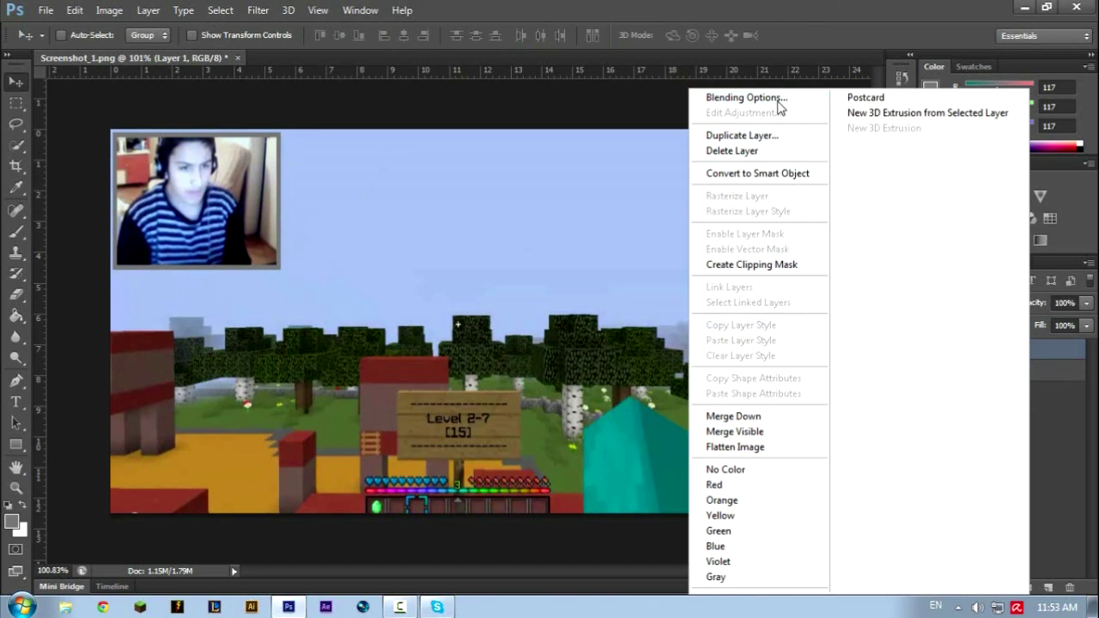
click(744, 98)
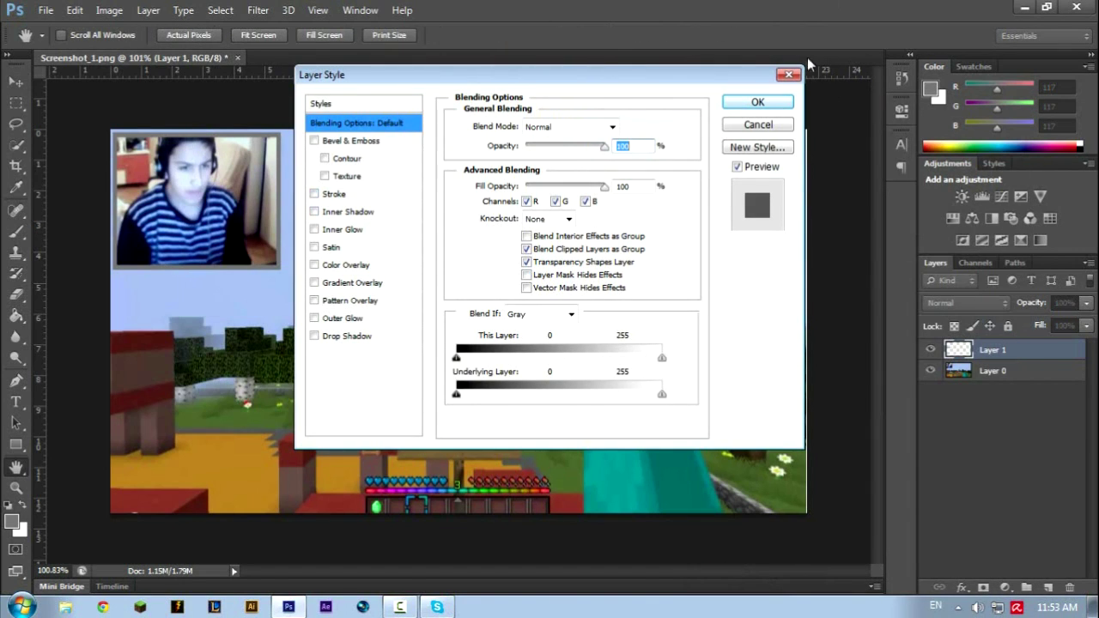
key(Escape)
key(v)
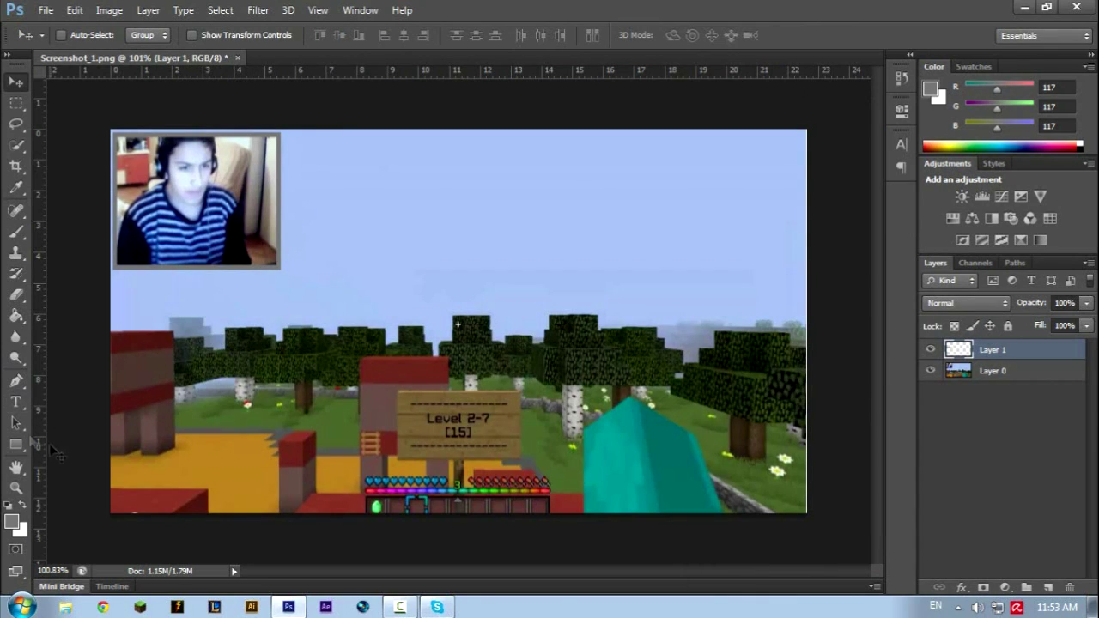
Step: Set the foreground colour to orange fa5b04 in the Color Picker
click(16, 315)
click(16, 521)
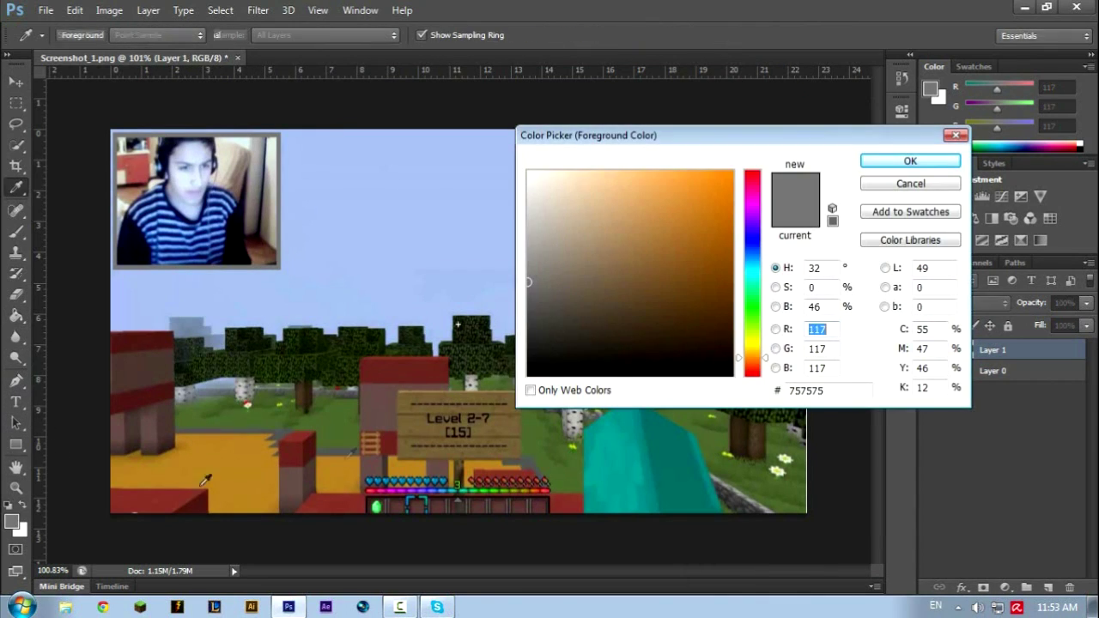
drag(753, 352, 753, 336)
drag(691, 263, 730, 175)
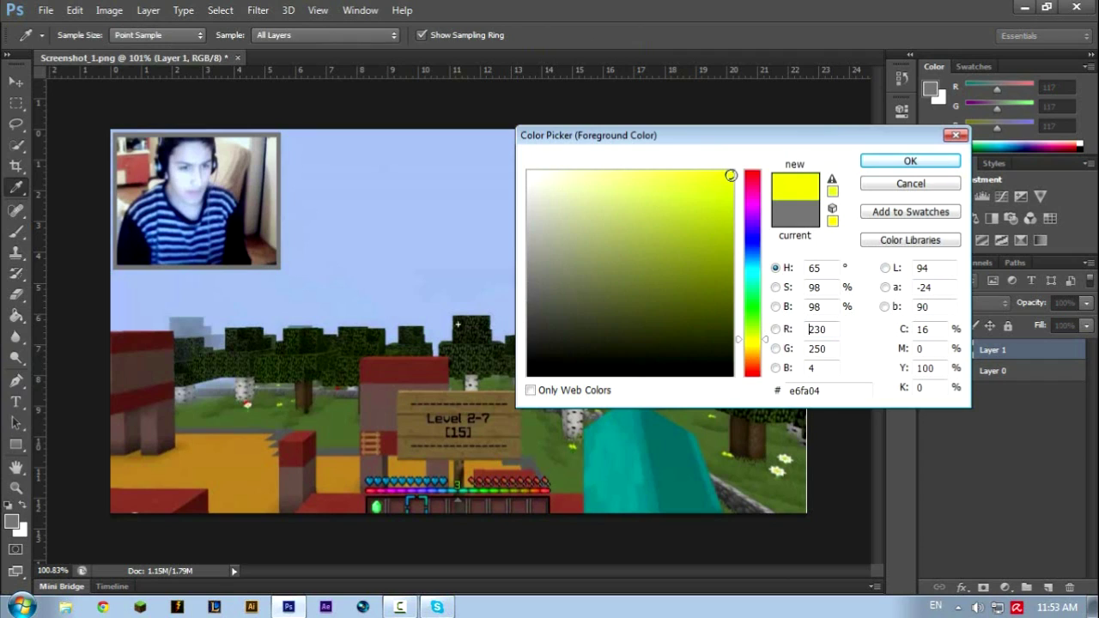
drag(758, 342, 760, 364)
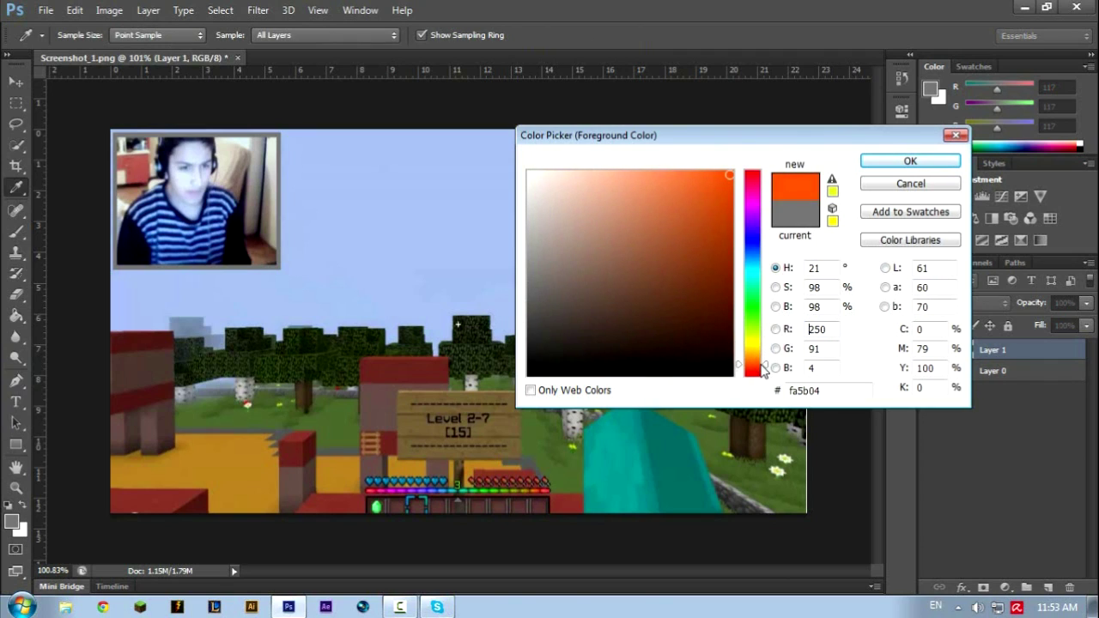
click(910, 160)
Step: Fill the frame's grey border with the orange using the Paint Bucket
key(g)
click(279, 199)
right_click(1060, 352)
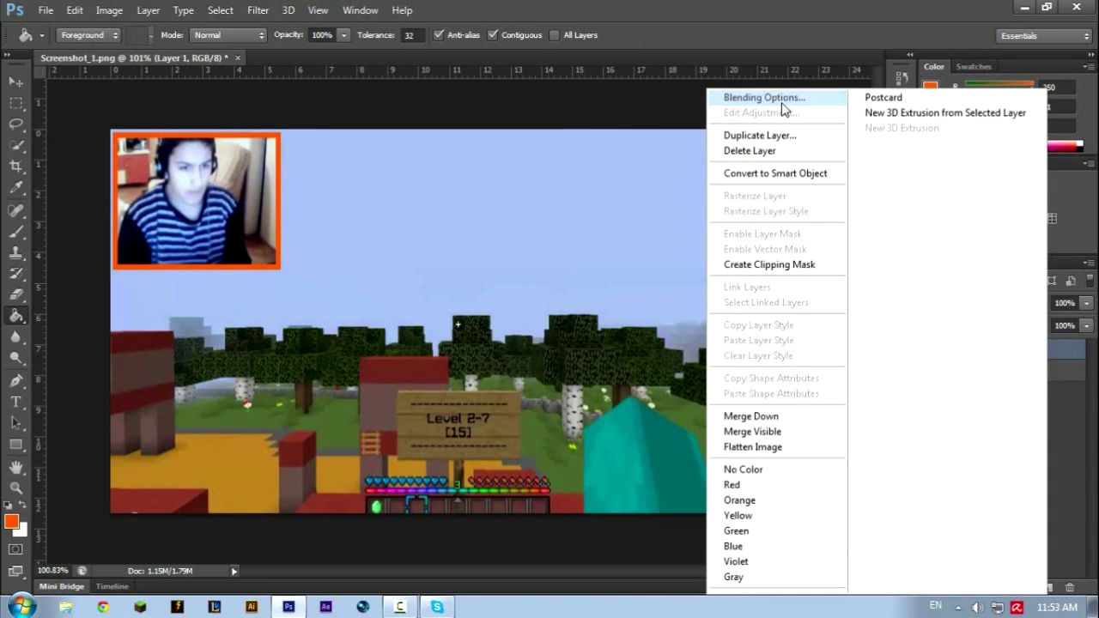
Step: Give Layer 1 a 1 px stroke, briefly trying and removing an inner shadow
click(759, 97)
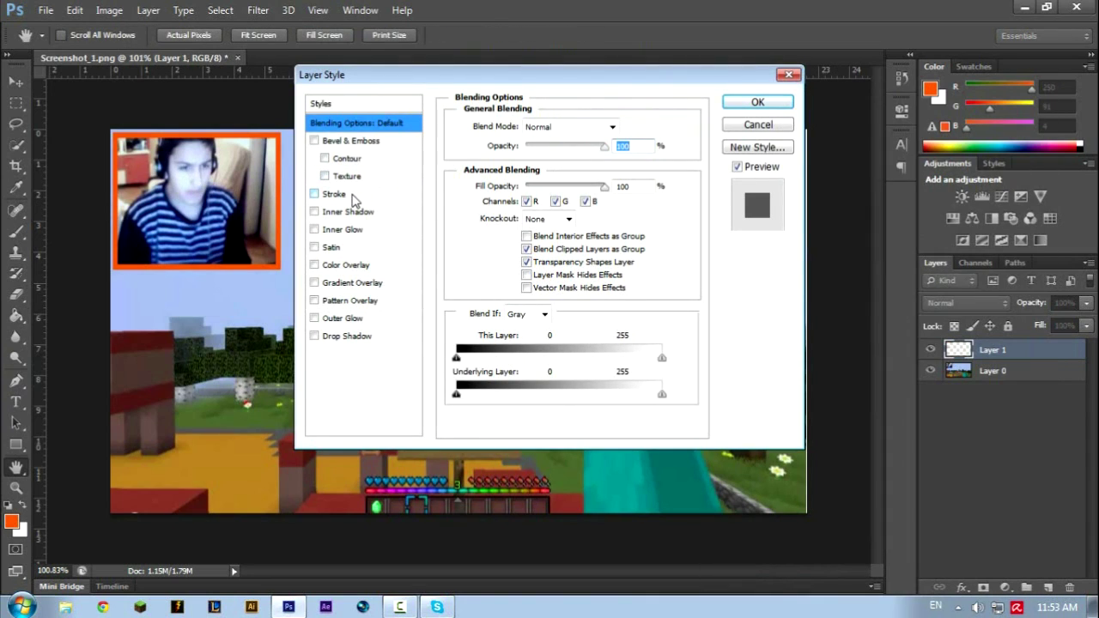
click(354, 197)
text(1)
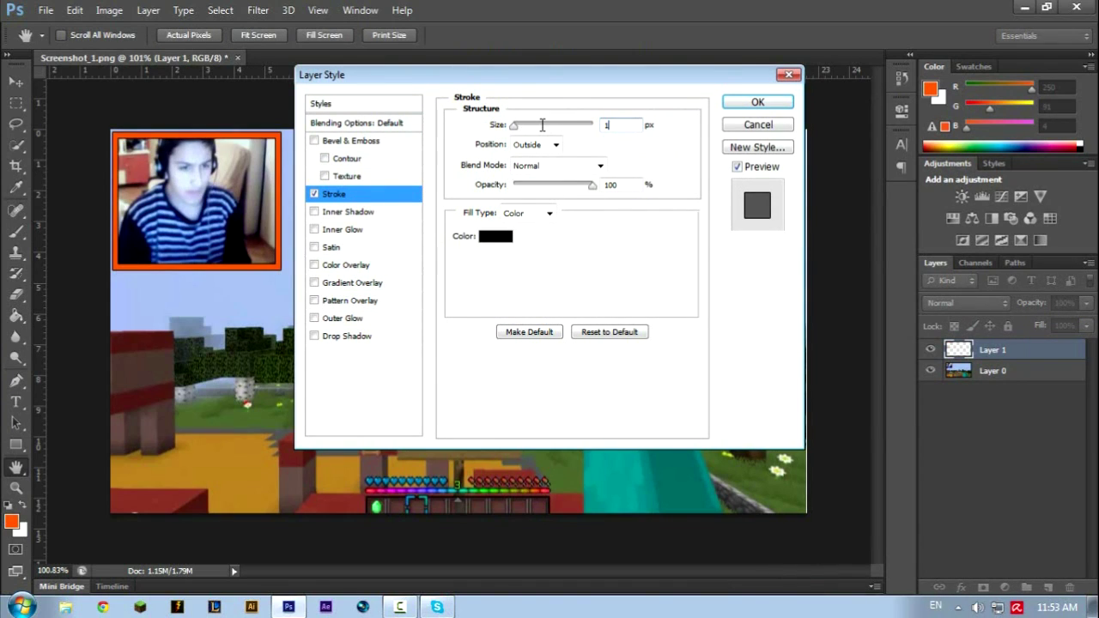
click(347, 213)
mouse_move(516, 237)
mouse_down()
mouse_move(533, 236)
mouse_move(512, 236)
mouse_up()
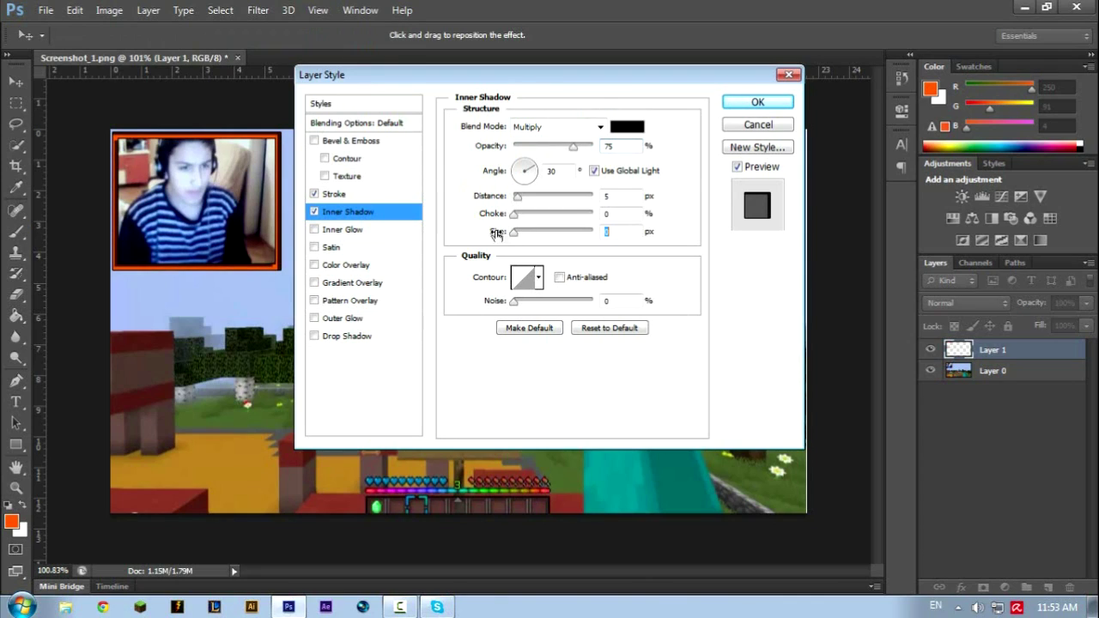
click(315, 212)
Step: Add a small centre-source inner glow in a muted tan colour
click(314, 231)
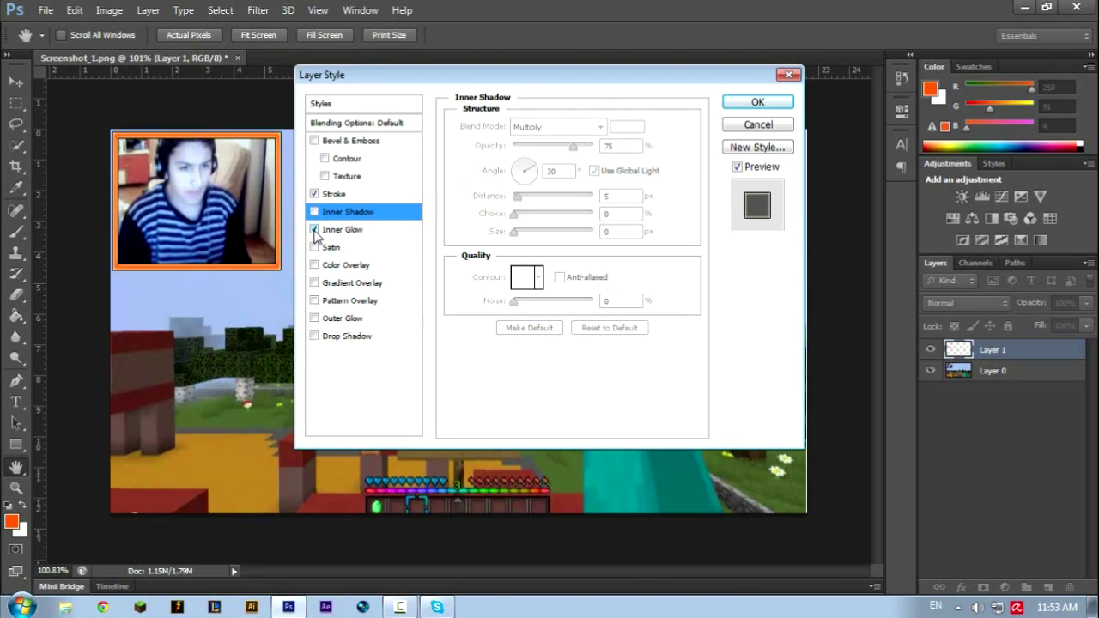
click(344, 230)
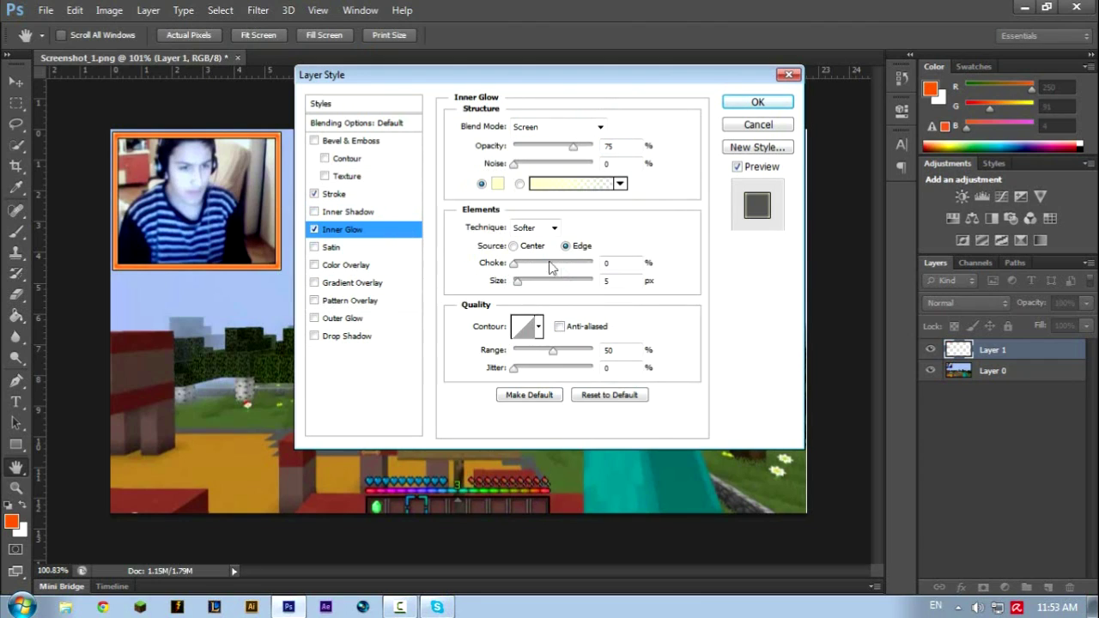
drag(517, 280, 521, 279)
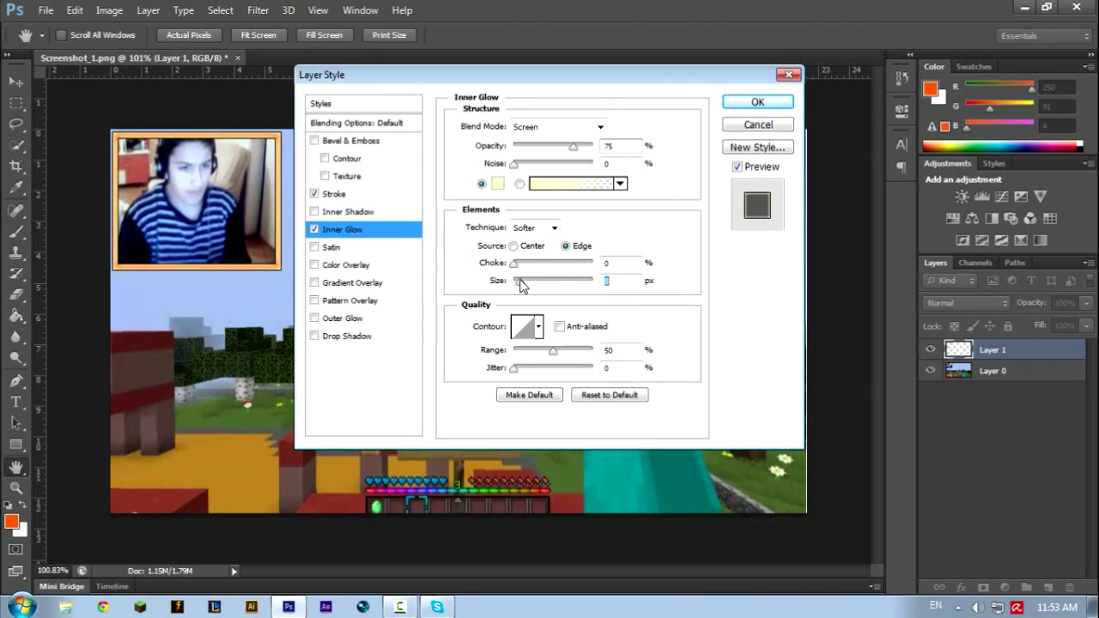
click(522, 247)
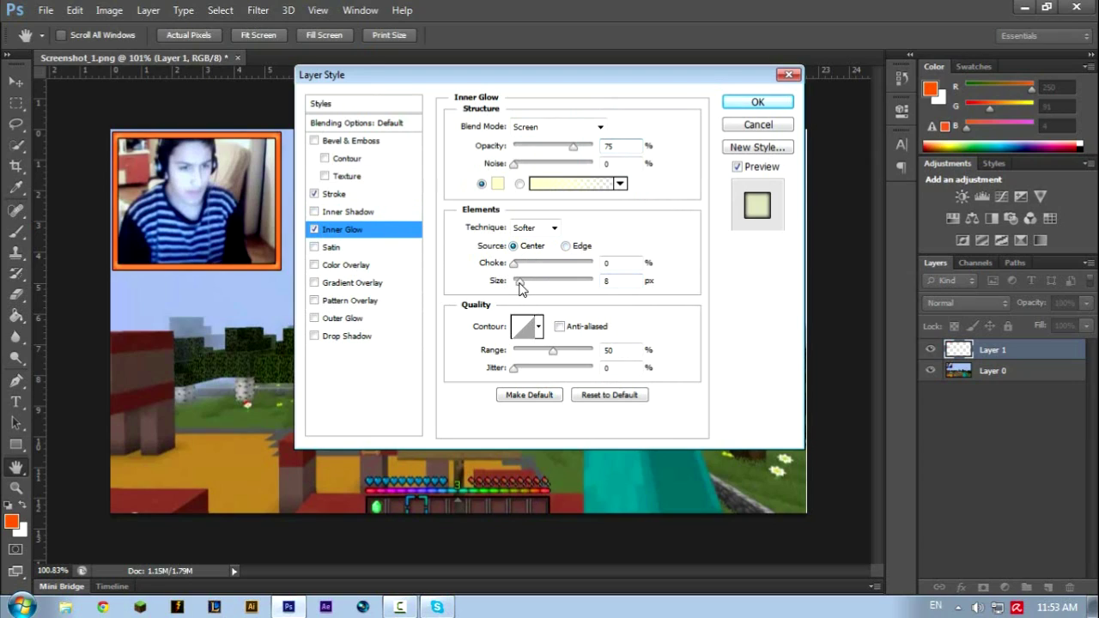
drag(527, 282, 553, 283)
drag(592, 281, 517, 282)
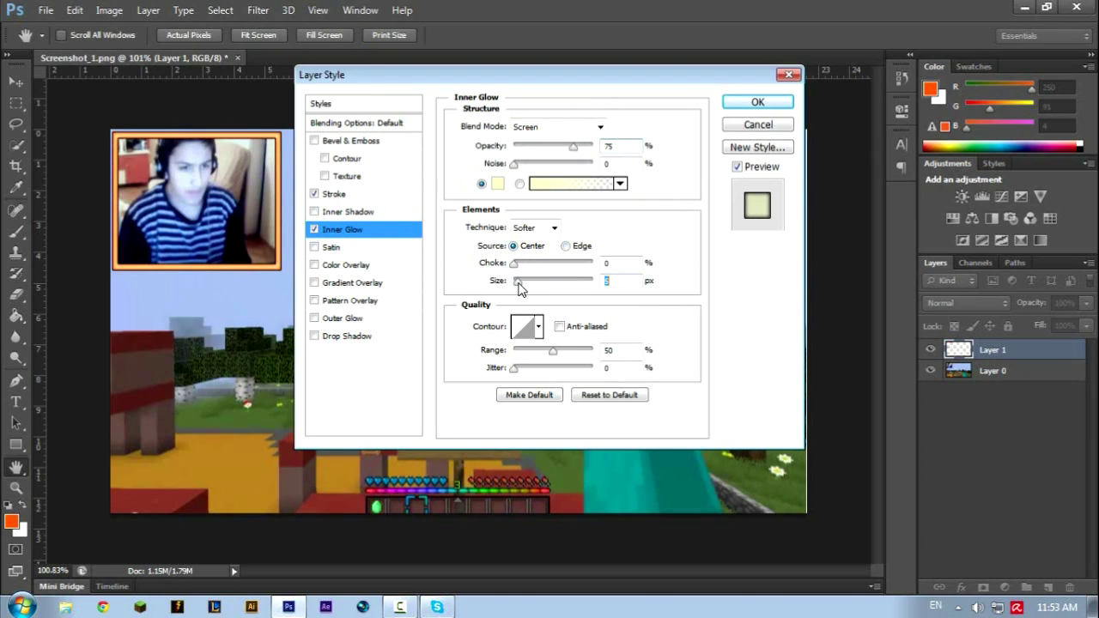
click(499, 183)
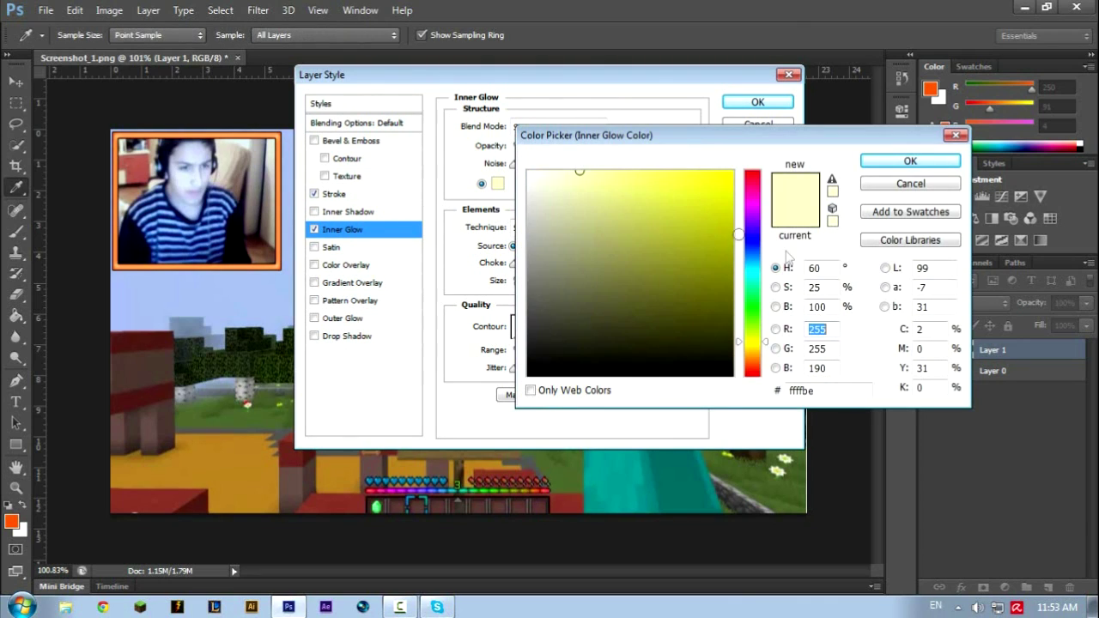
drag(759, 344, 758, 368)
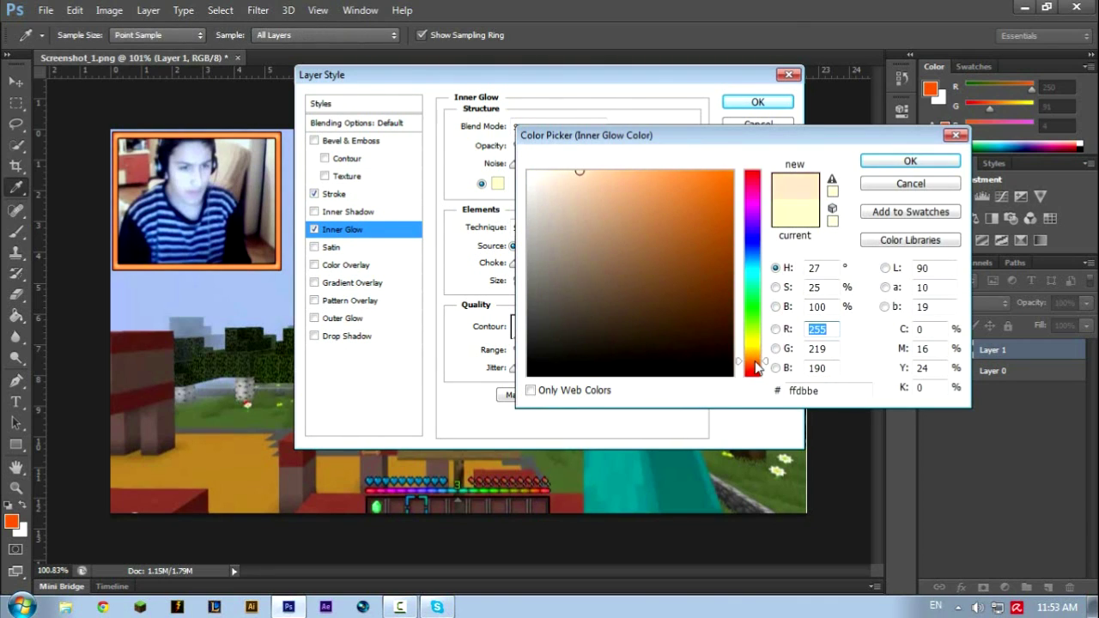
mouse_move(686, 233)
mouse_down()
mouse_move(722, 164)
mouse_move(690, 190)
mouse_move(679, 304)
mouse_move(555, 203)
mouse_move(576, 184)
mouse_move(579, 213)
mouse_up()
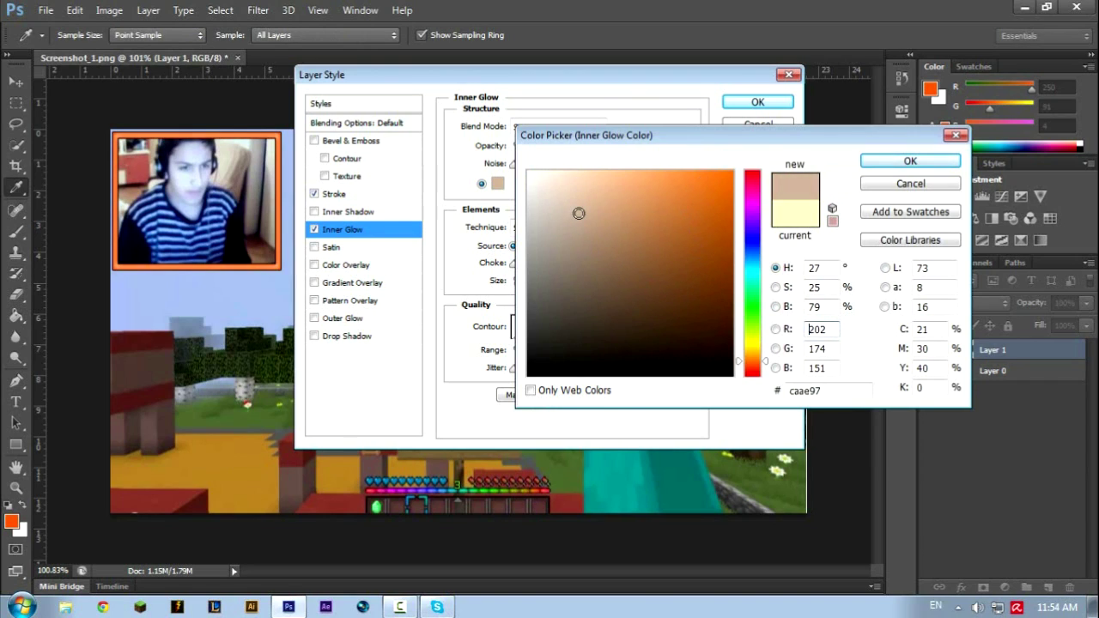
click(889, 163)
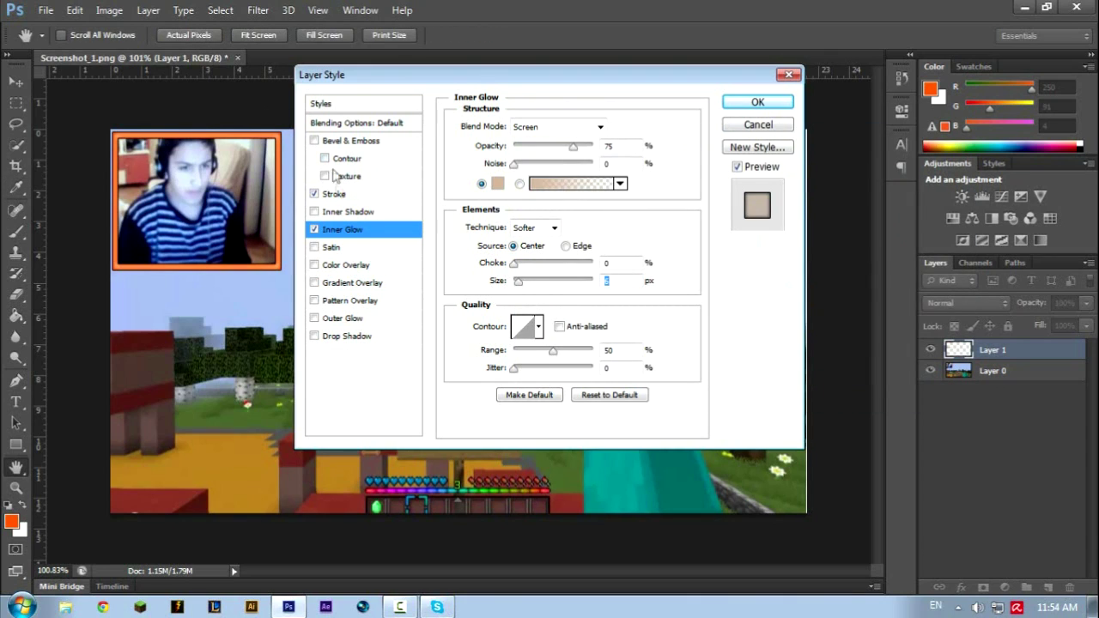
Step: Add a drop shadow with an adjusted angle and larger size
click(365, 338)
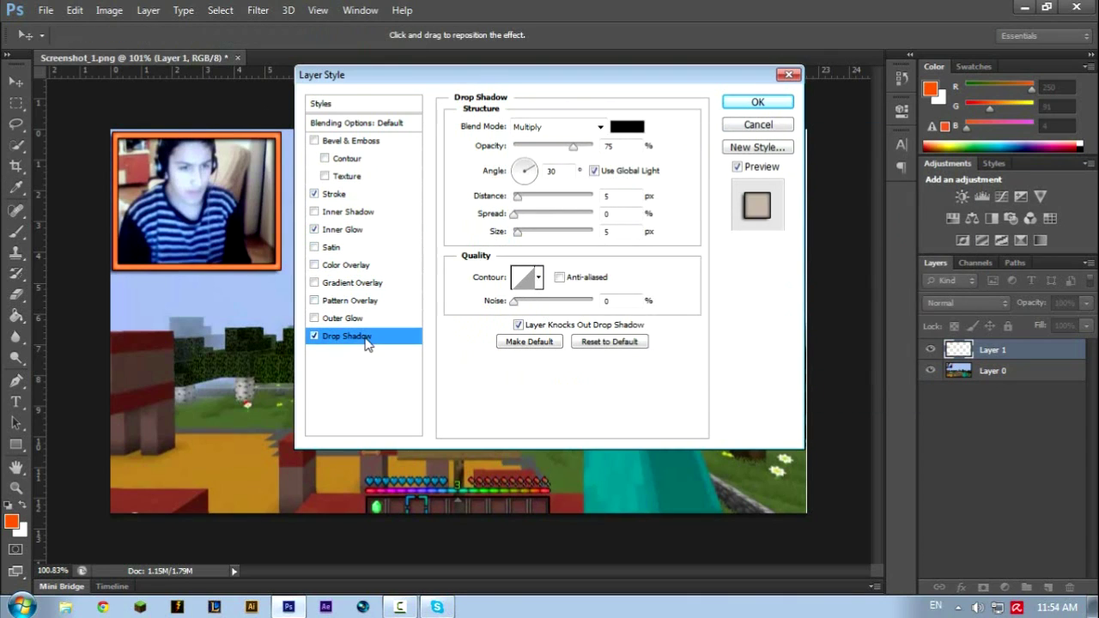
drag(538, 166, 526, 169)
click(526, 169)
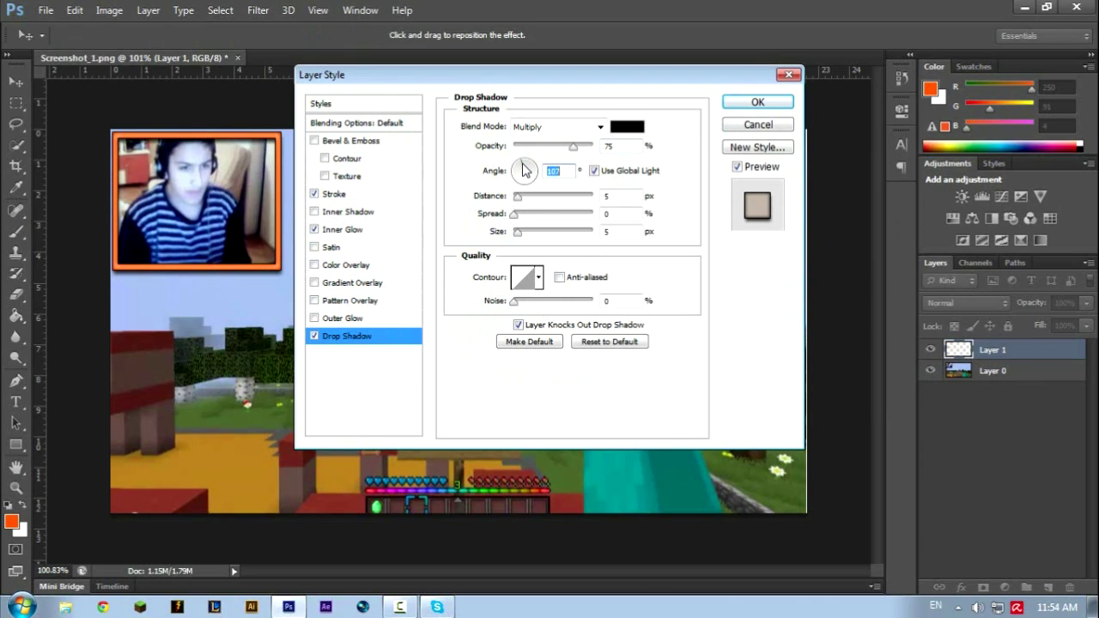
drag(521, 231, 522, 236)
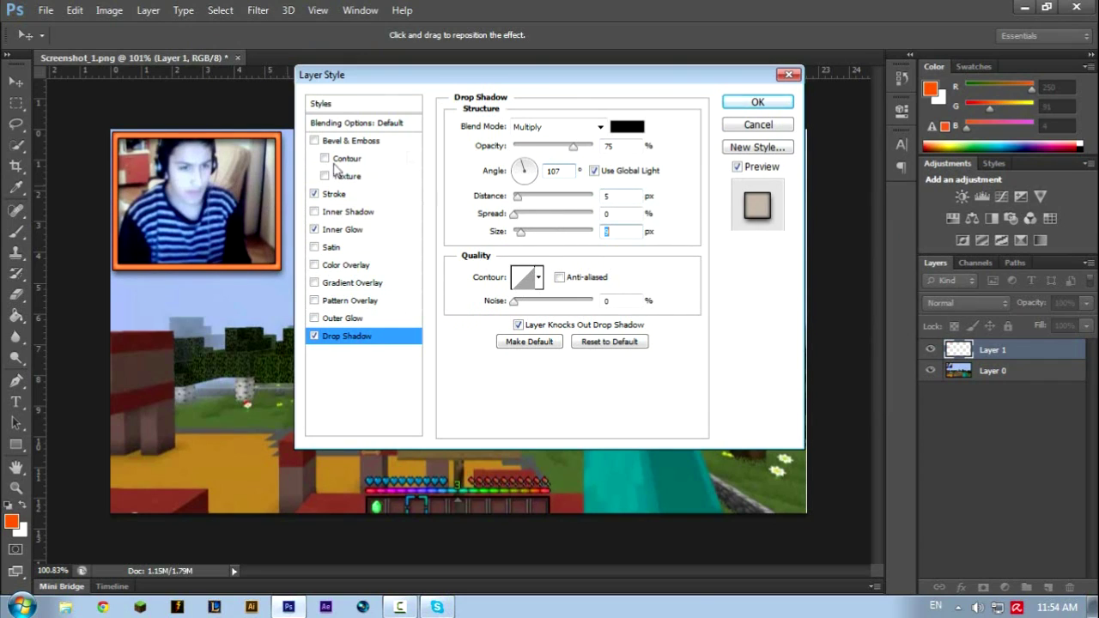
Step: Add a linear gradient overlay at 10% scale and about 15% opacity
click(315, 284)
click(342, 285)
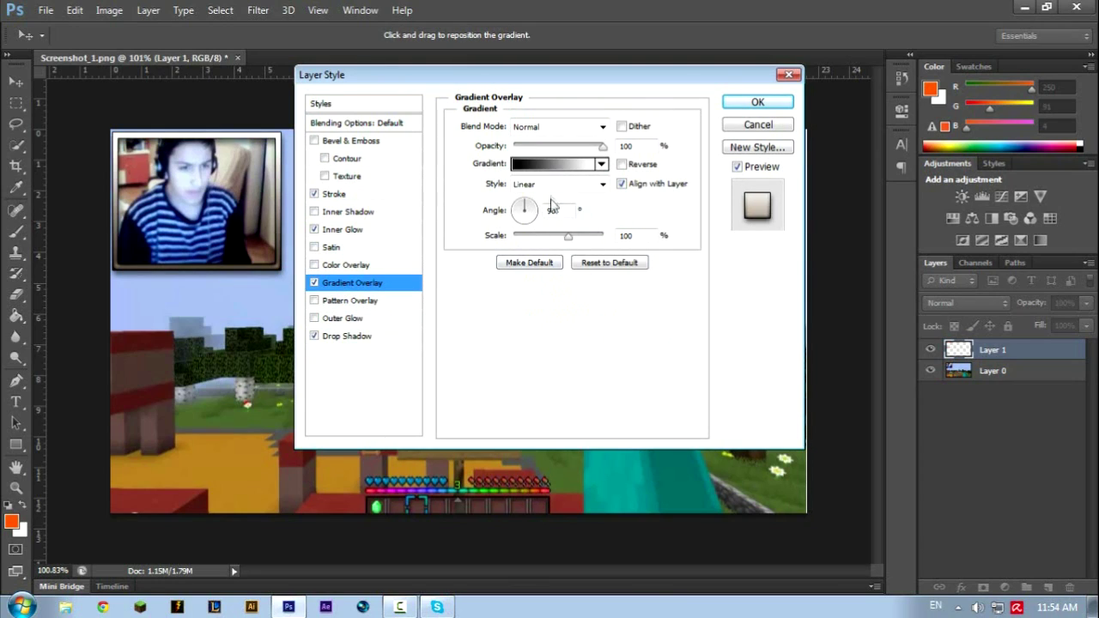
drag(569, 237, 464, 245)
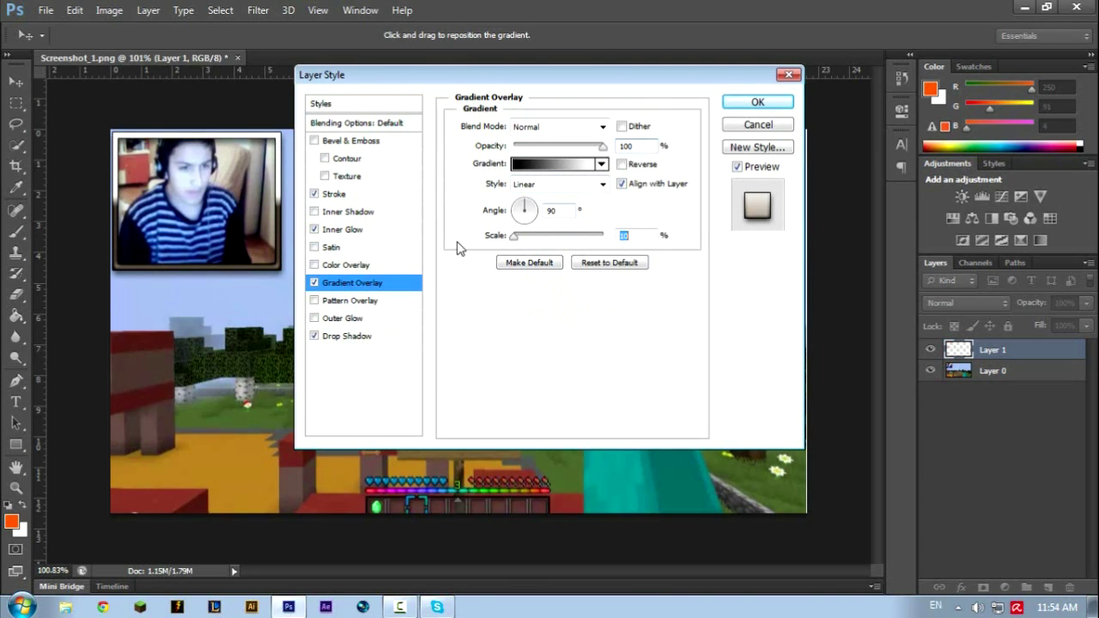
drag(602, 147, 532, 154)
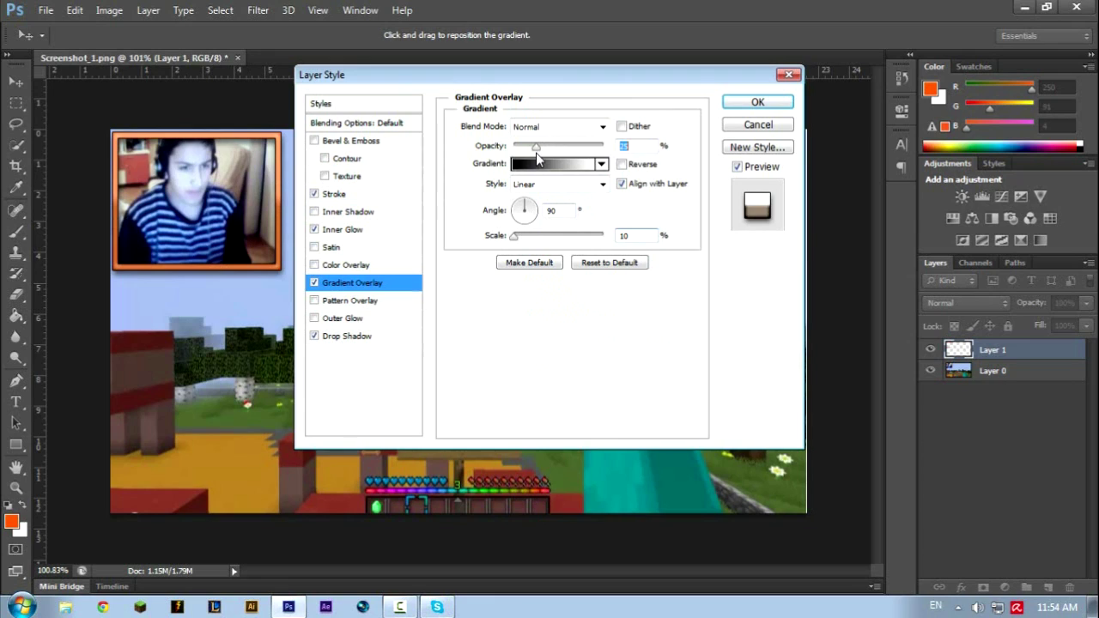
click(536, 184)
click(537, 196)
Step: Use the Foreground to Transparent orange gradient angled at about -64 degrees
click(533, 167)
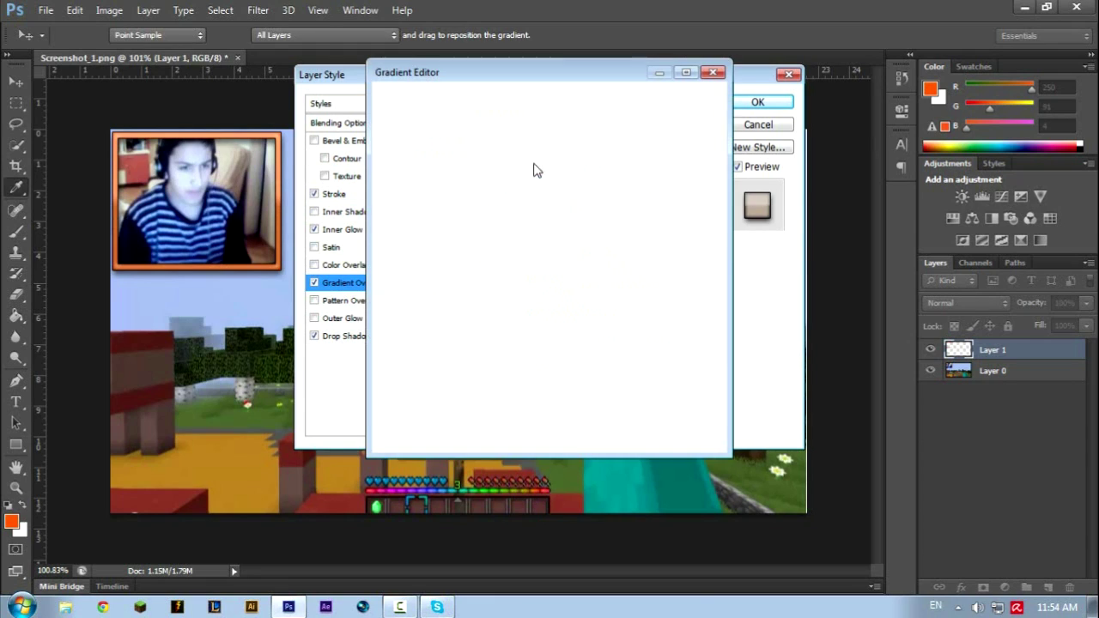
click(504, 122)
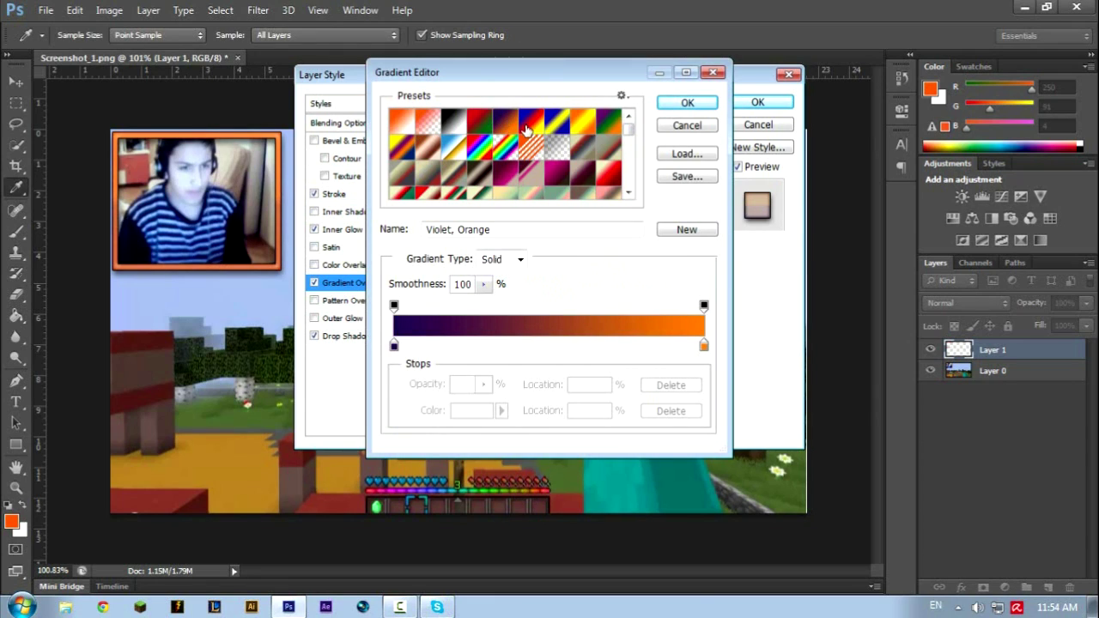
click(404, 125)
click(432, 125)
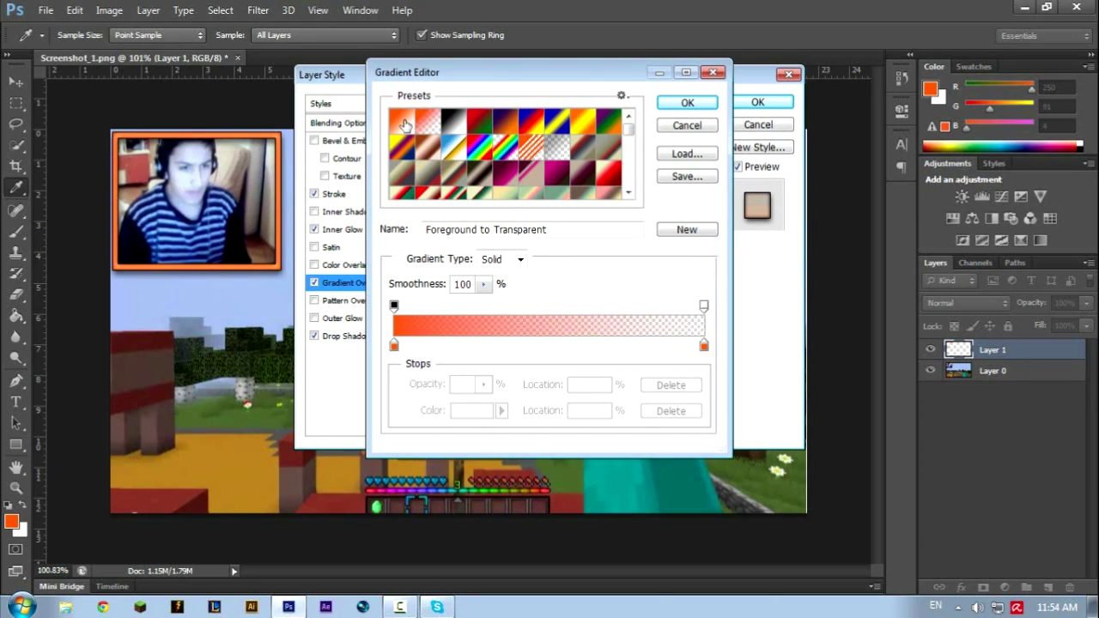
click(405, 125)
click(698, 105)
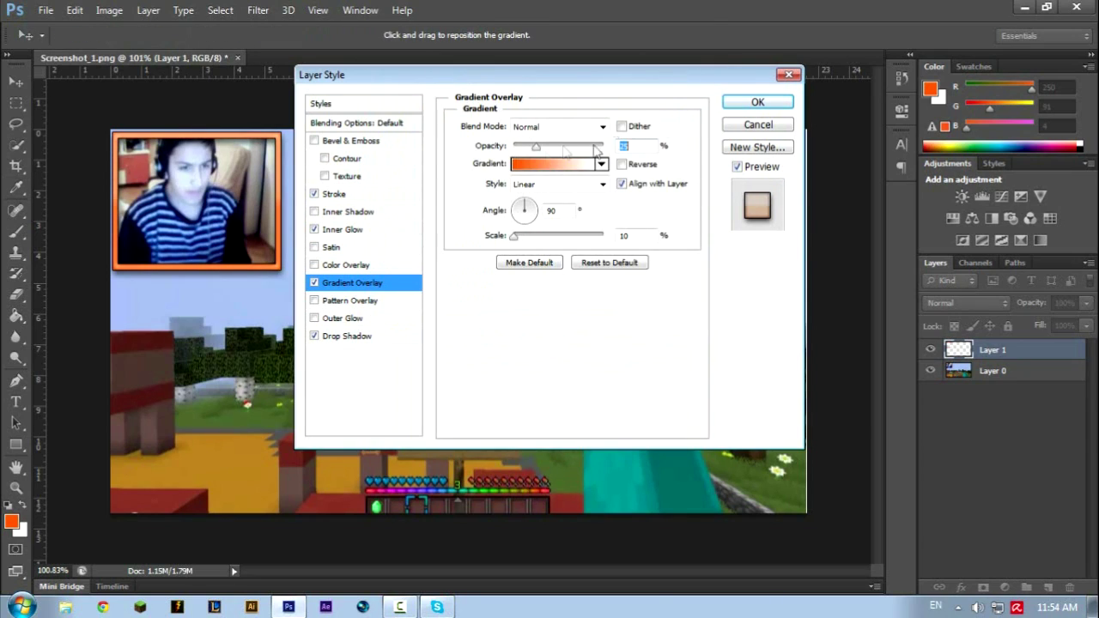
drag(527, 211, 533, 213)
drag(528, 225, 546, 220)
Step: Apply the frame's layer effects, collapse its effects list, zoom in and pick the Horizontal Type tool
click(758, 102)
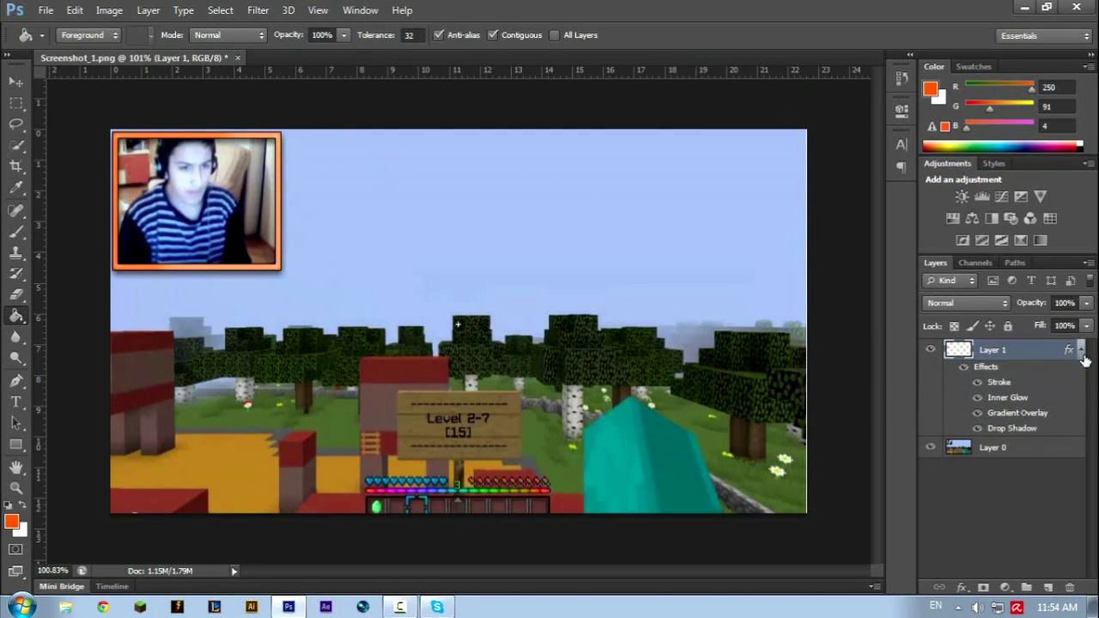
click(1081, 352)
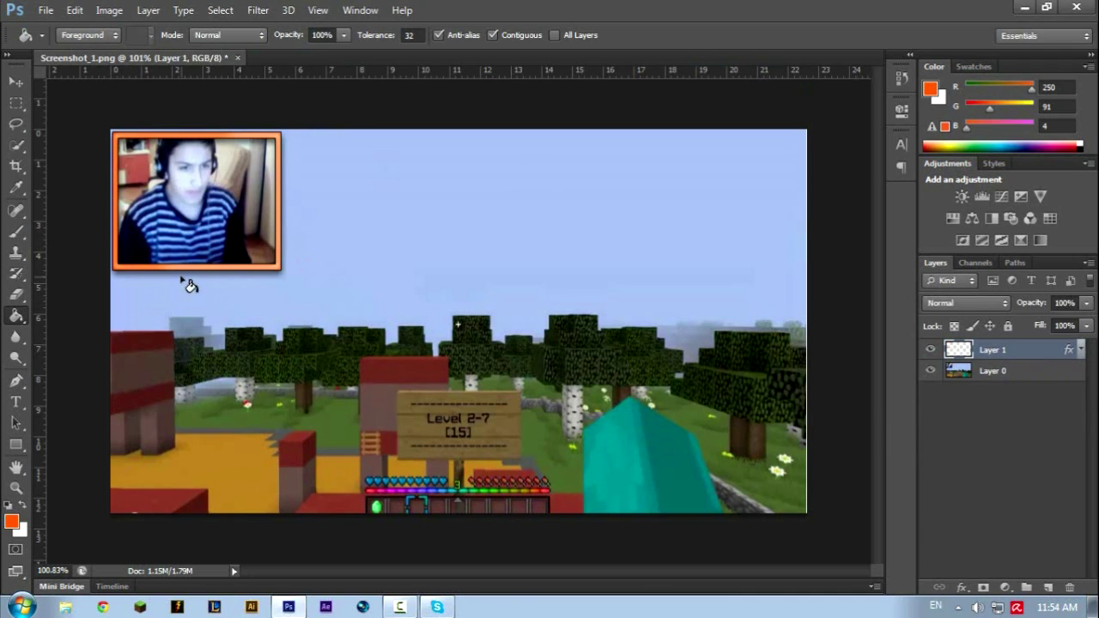
scroll(160, 261, up, 2)
scroll(160, 260, up, 1)
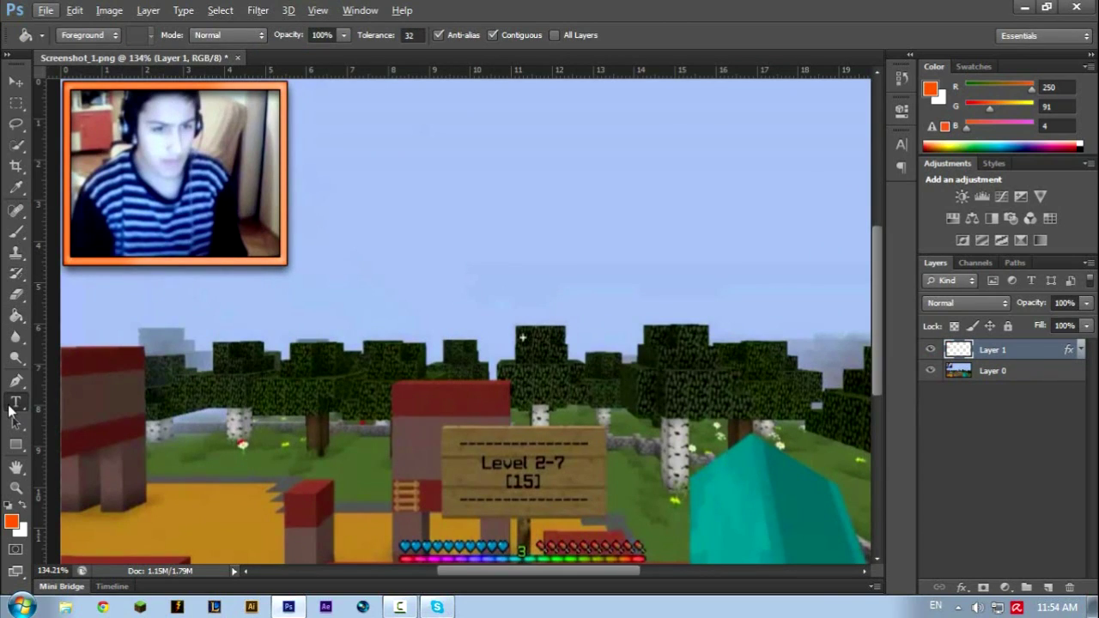
click(12, 405)
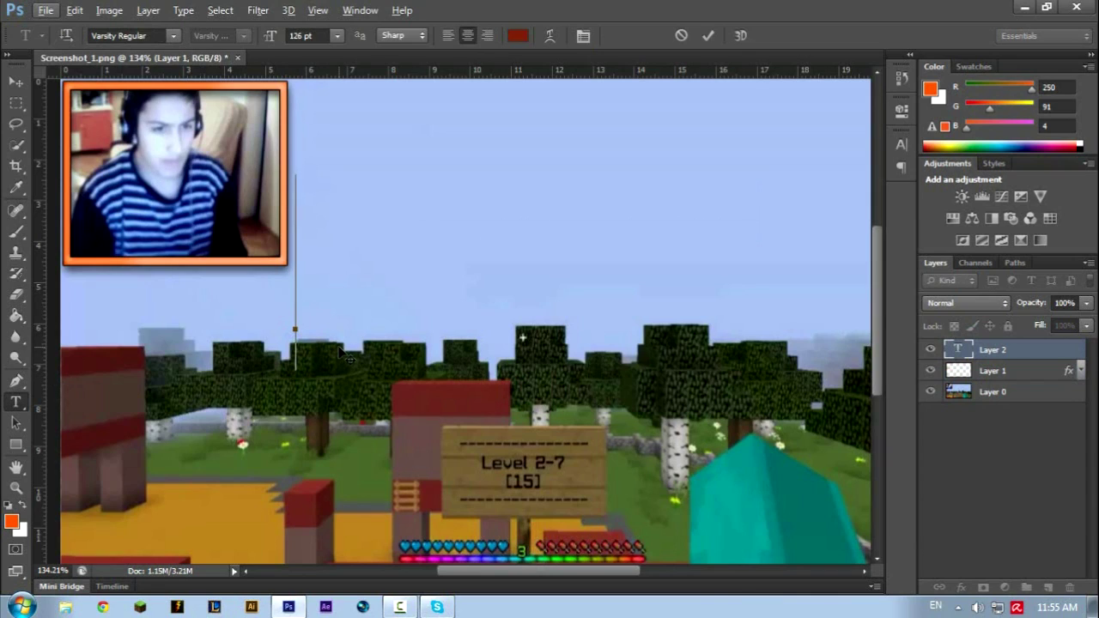
Step: Type the full name as the caption text
text(DAR)
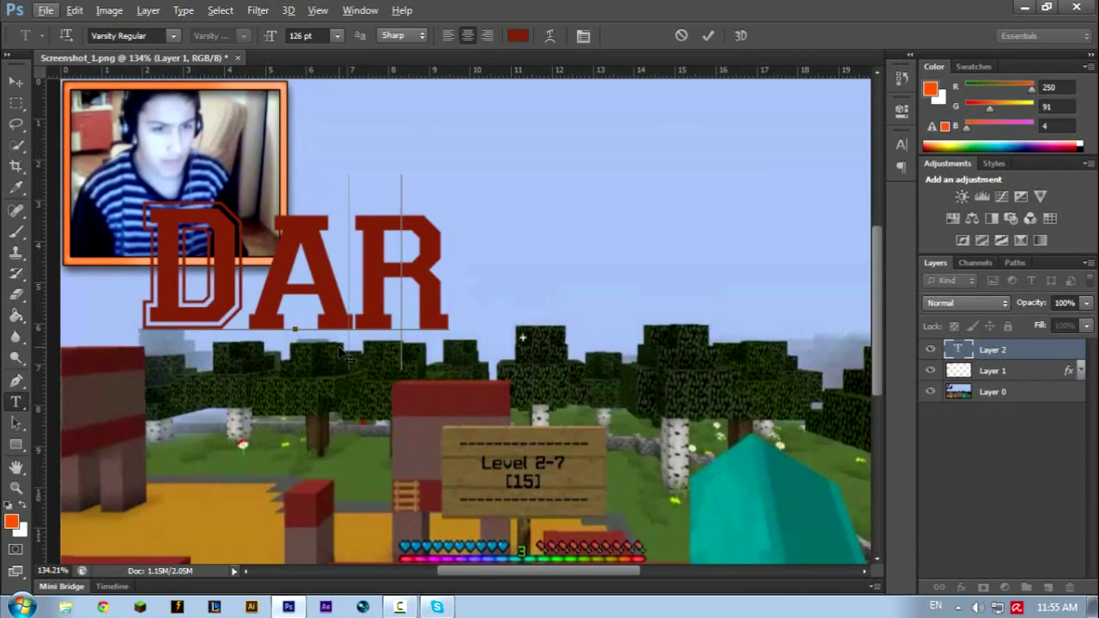
key(BackSpace)
key(BackSpace)
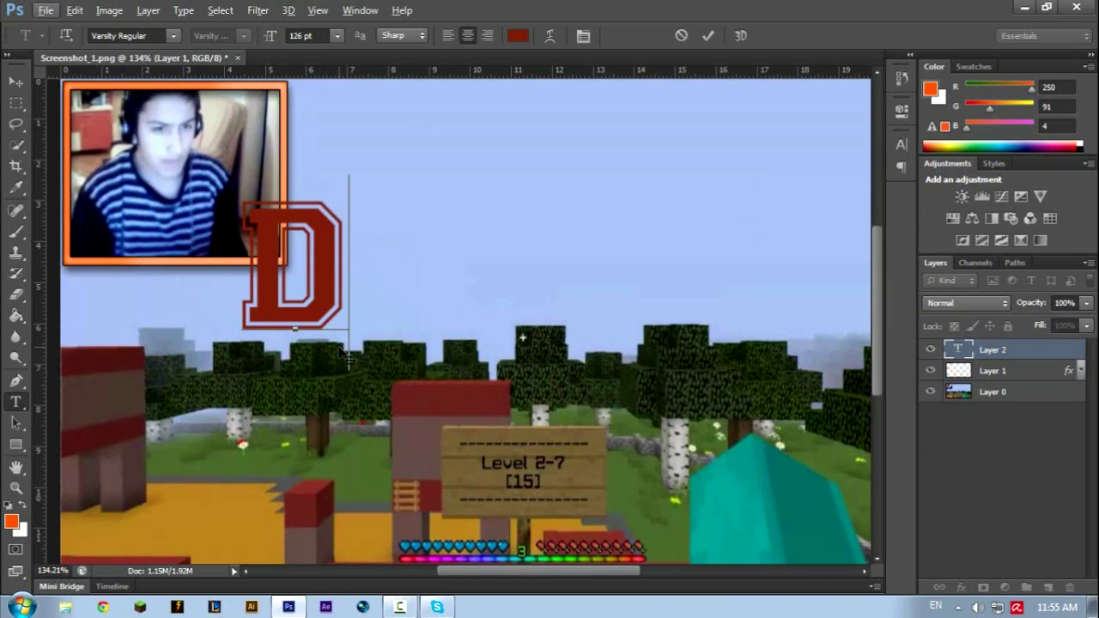
key(BackSpace)
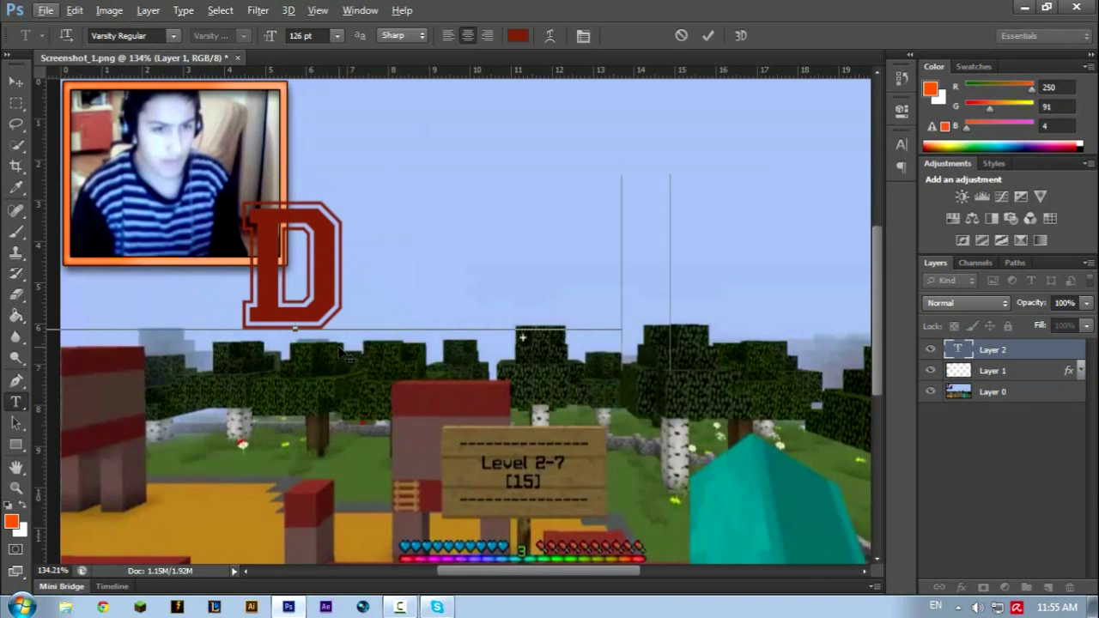
text(DARKO ATA)
text(NASO)
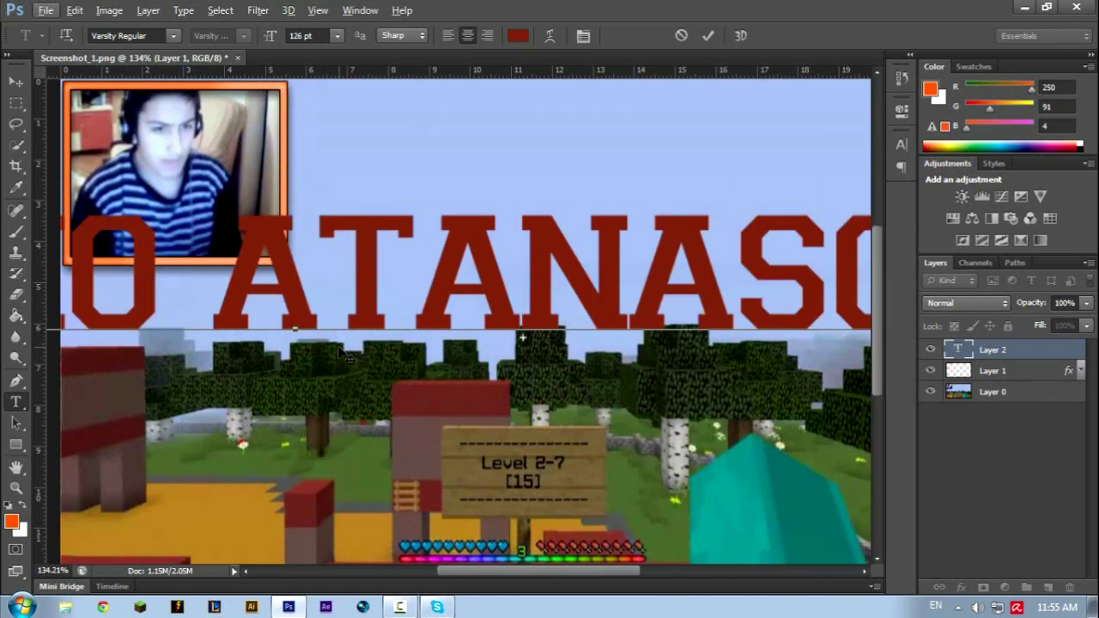
text(VIC)
scroll(352, 314, down, 2)
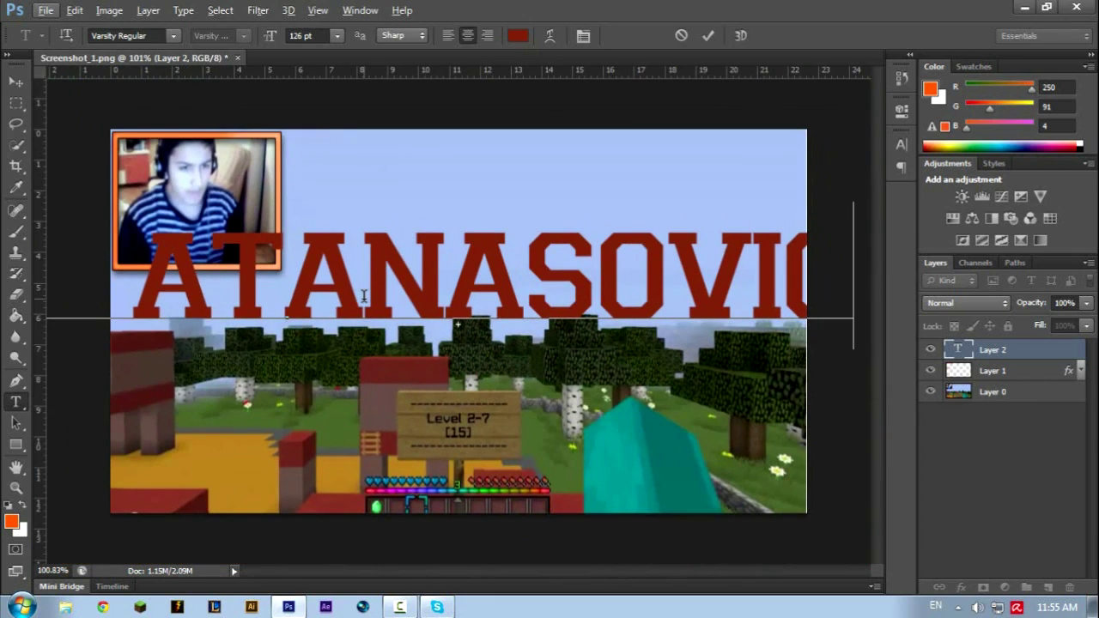
Step: Shrink the caption to 14 pt and move it onto the webcam frame's bottom edge
key(ctrl+a)
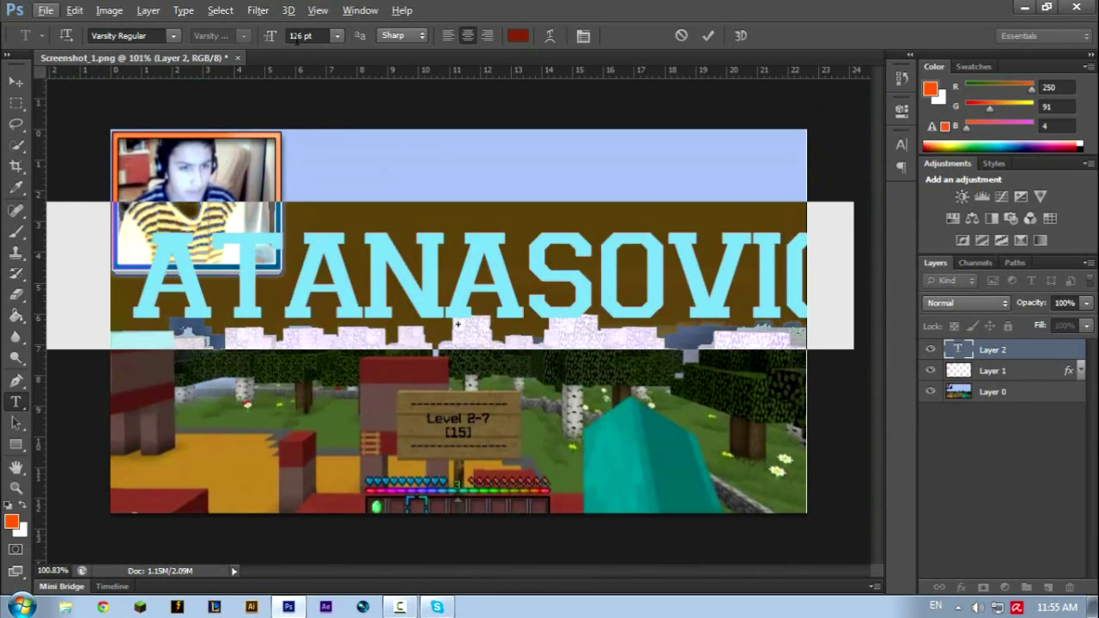
click(320, 35)
text(50)
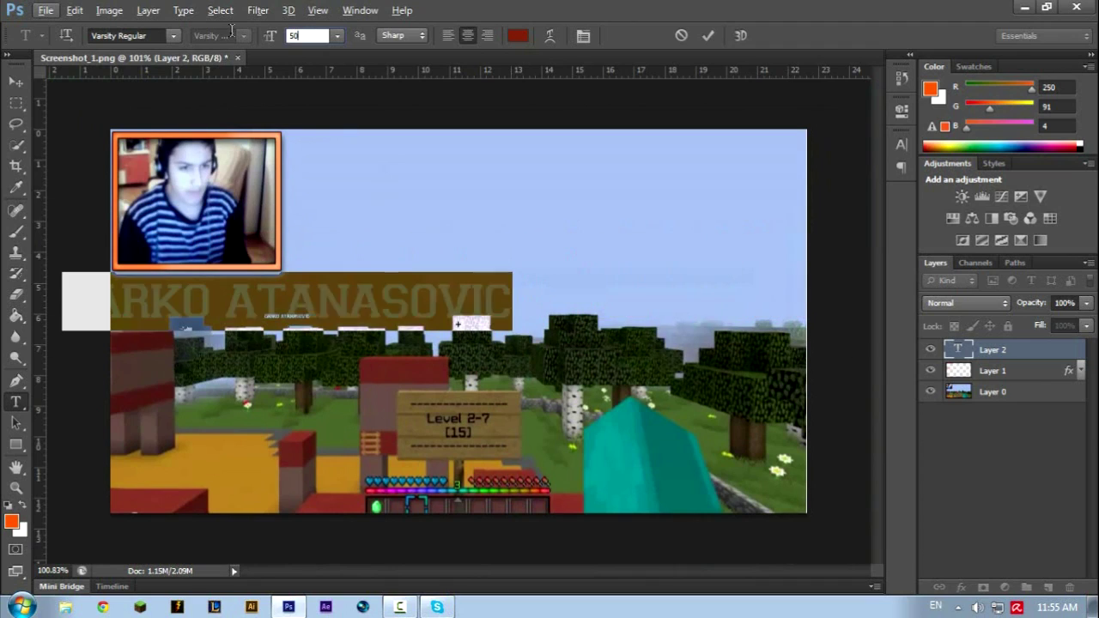
click(337, 38)
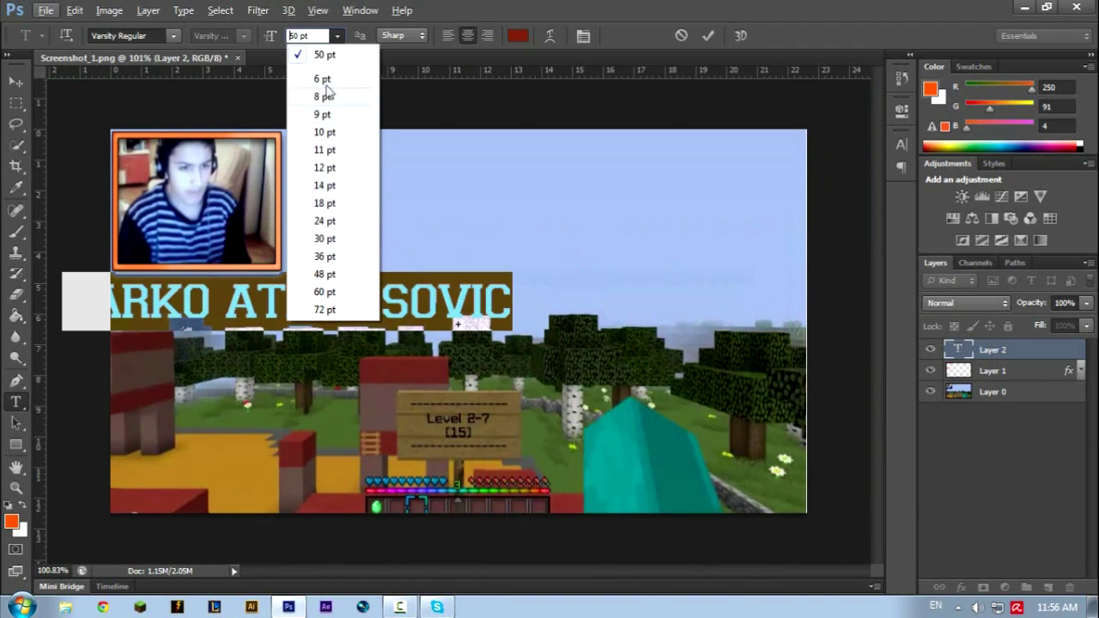
click(341, 223)
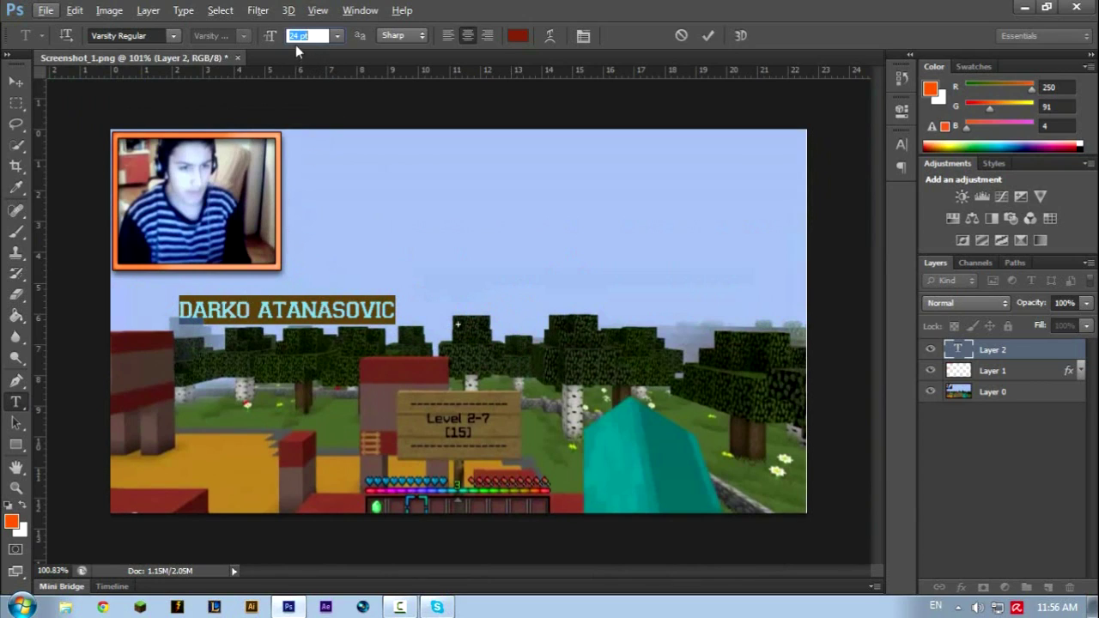
click(337, 36)
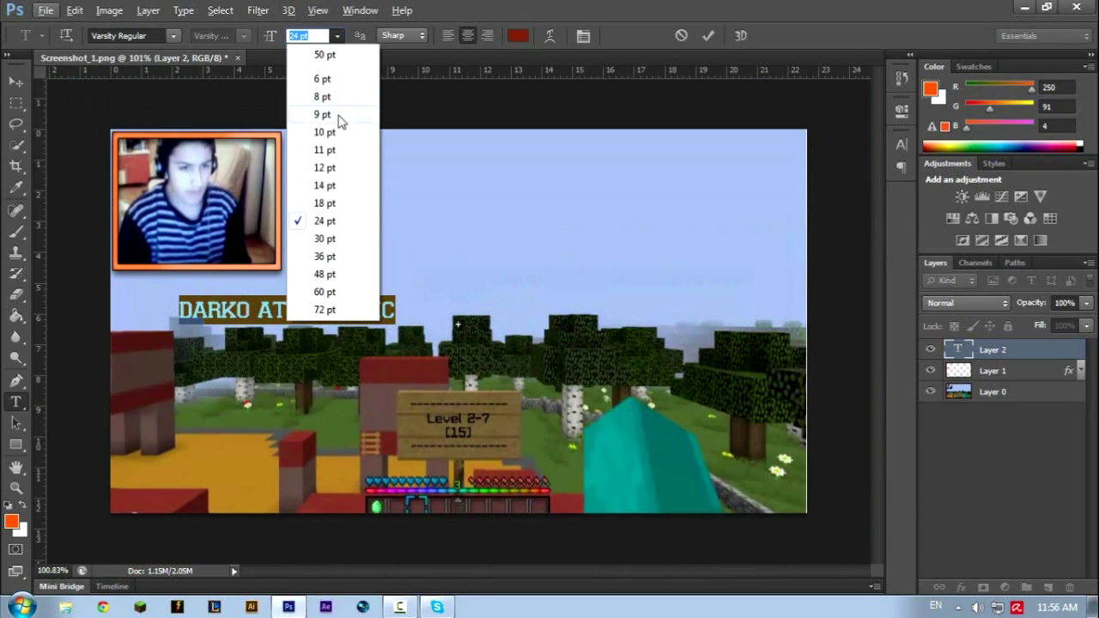
click(338, 185)
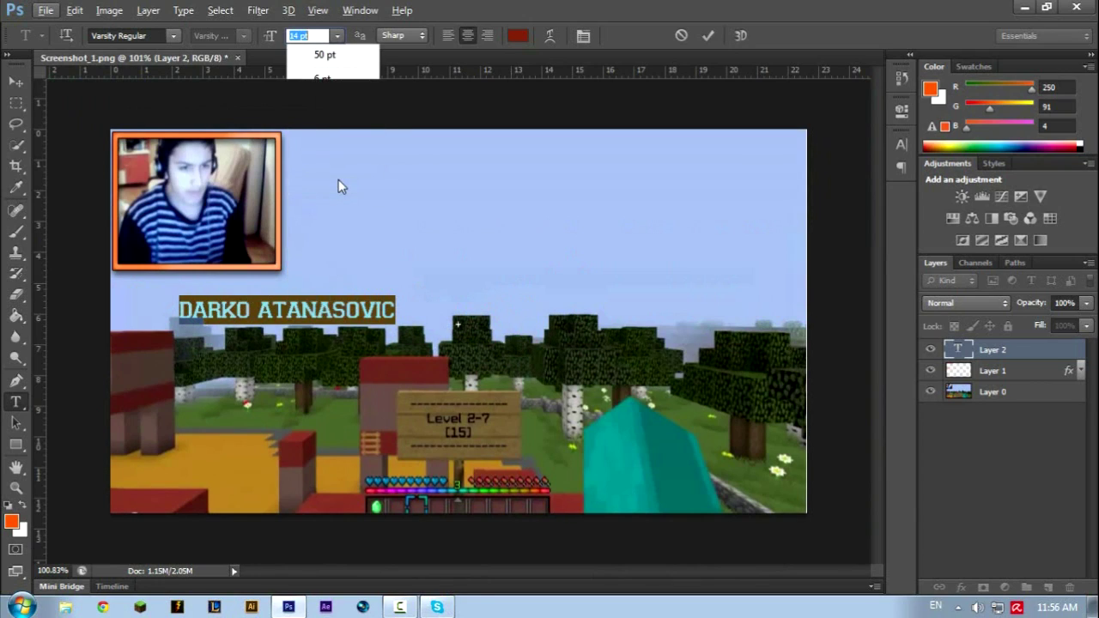
click(331, 291)
drag(325, 383, 250, 336)
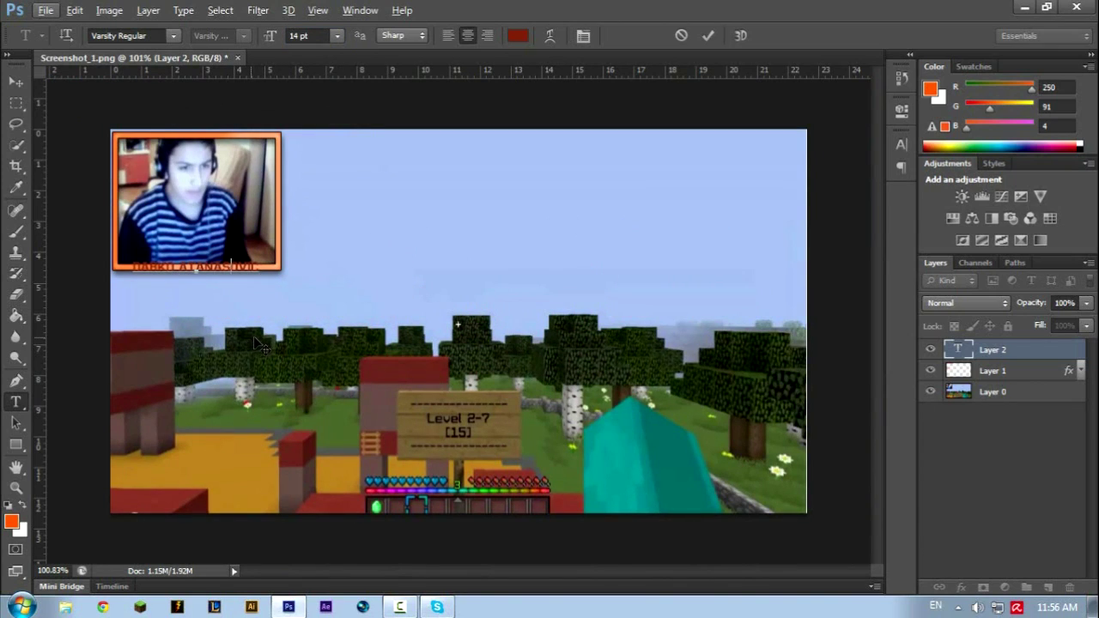
Step: Colour the caption white (ffffff) and commit the text
key(ctrl+a)
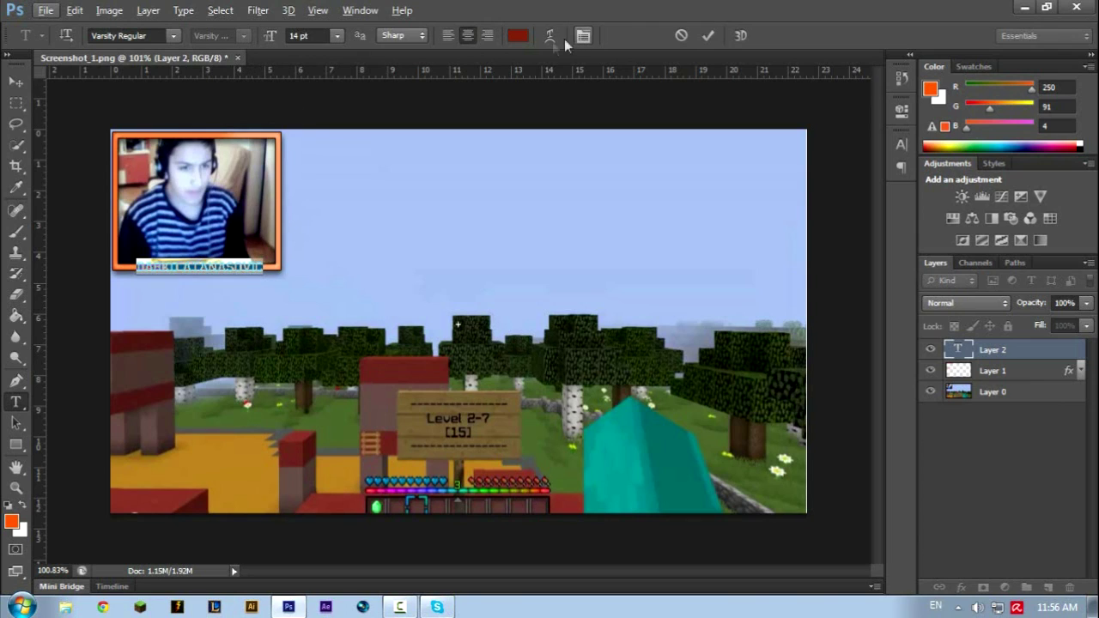
click(520, 38)
click(537, 192)
drag(537, 192, 528, 172)
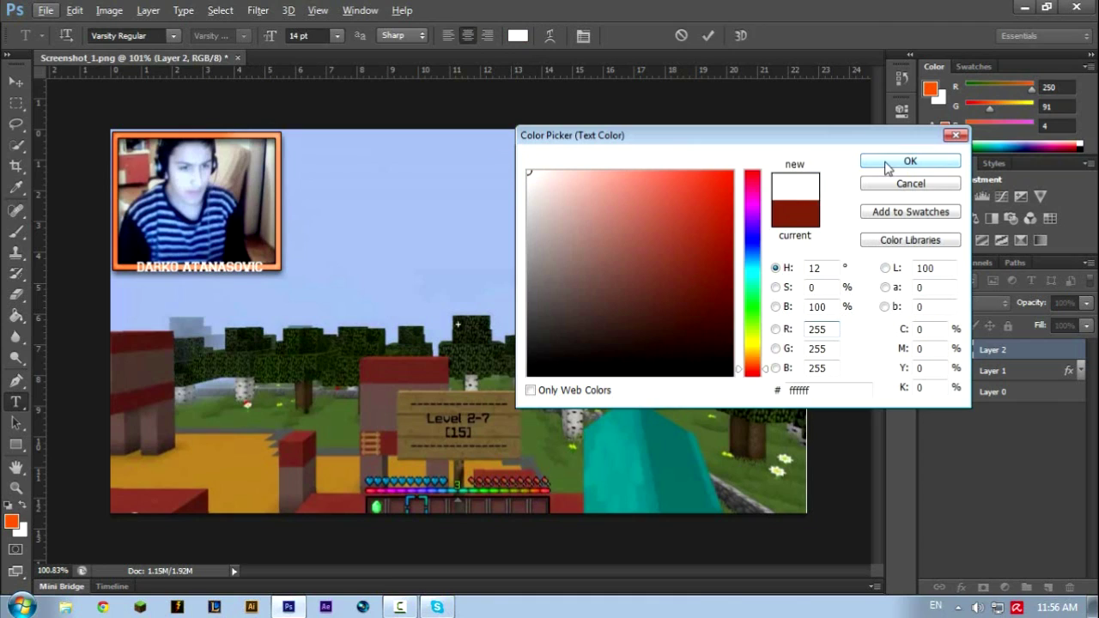
click(889, 168)
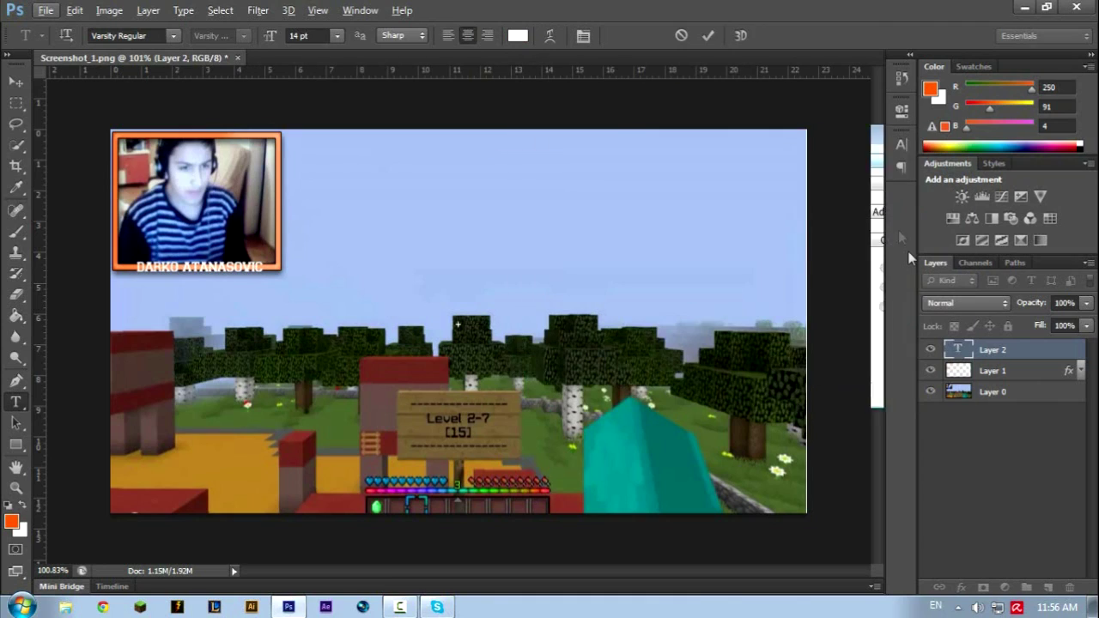
click(1027, 357)
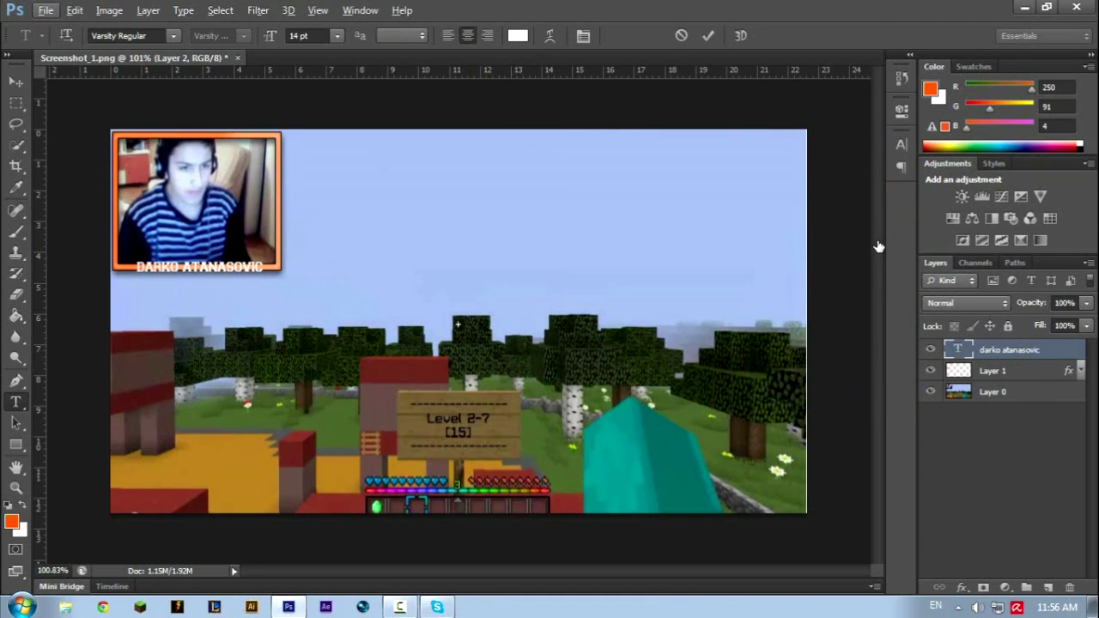
Step: Add a Stroke and a 90°, 37%-scale Gradient Overlay with lowered opacity to the name caption
right_click(1022, 352)
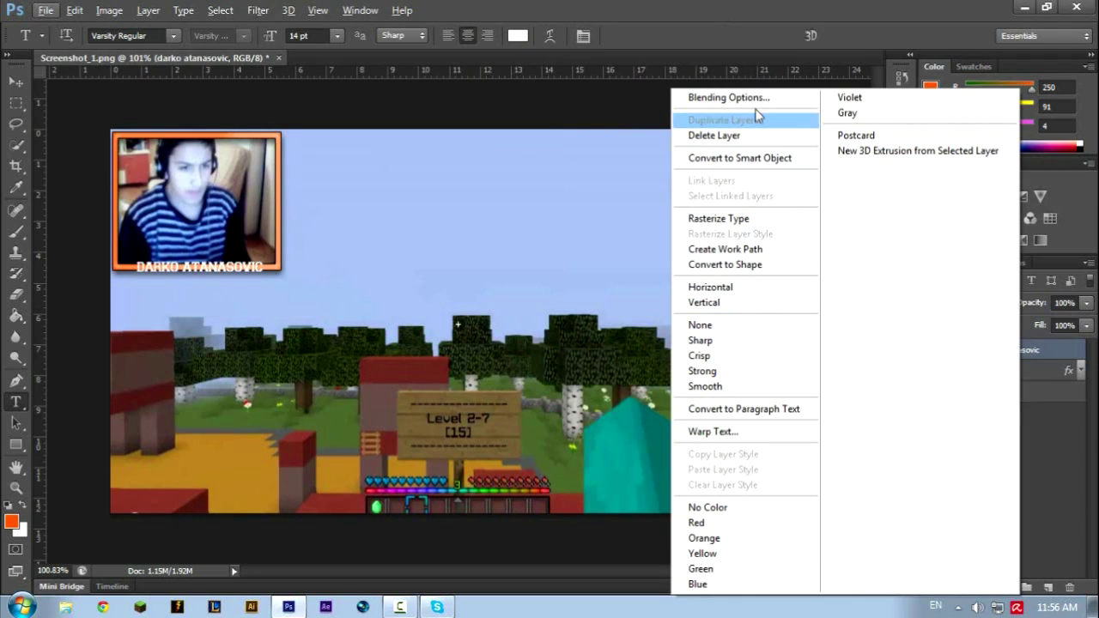
click(737, 100)
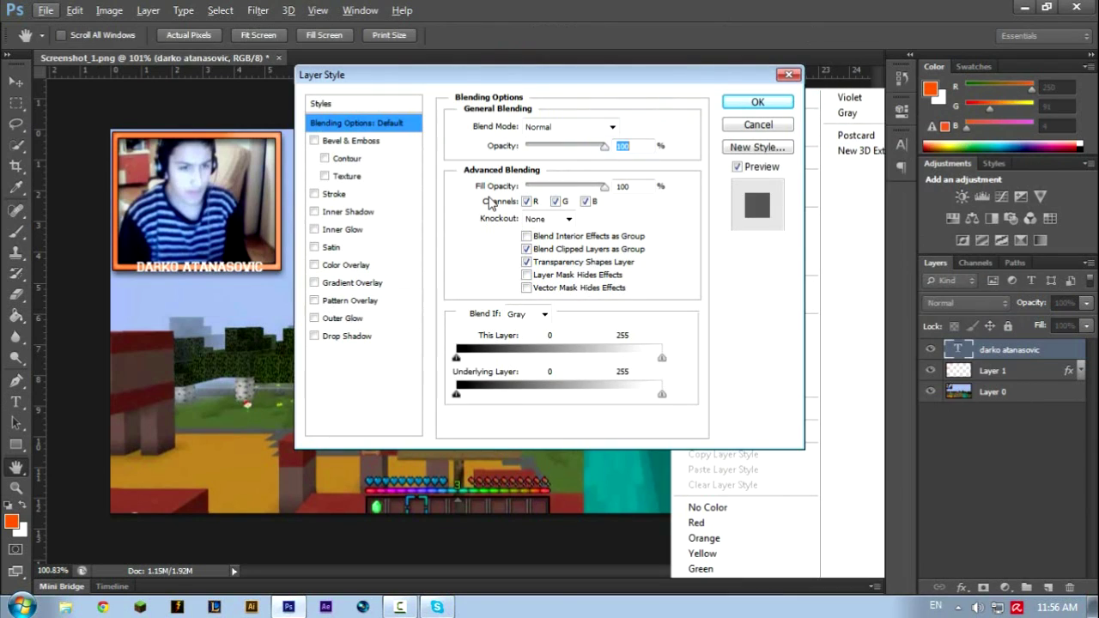
click(314, 195)
click(353, 194)
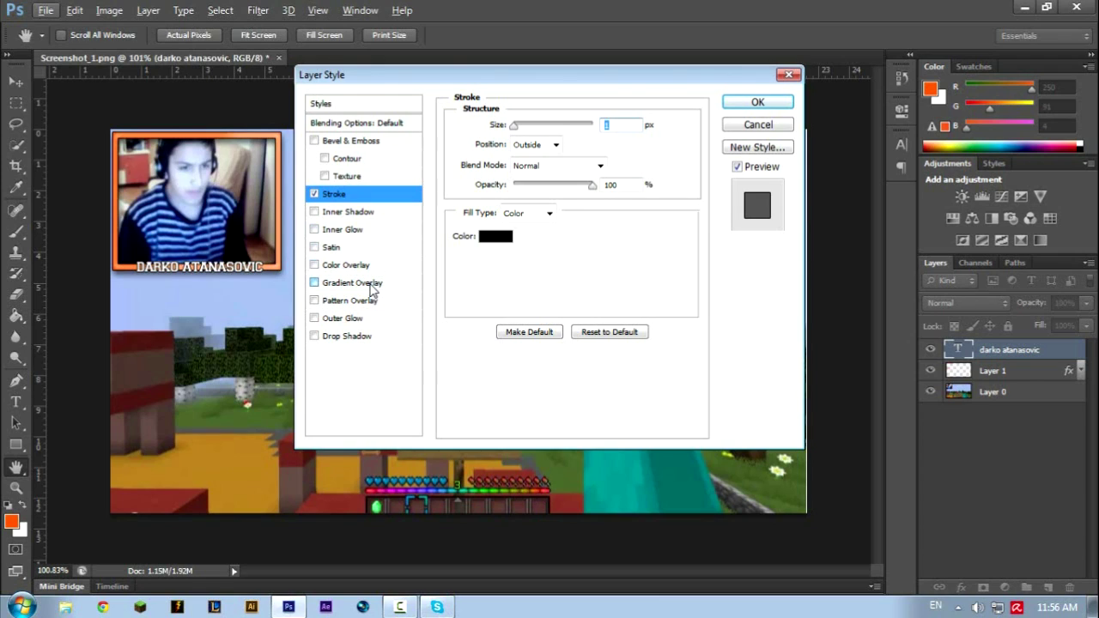
click(377, 284)
drag(562, 243, 527, 240)
drag(603, 146, 539, 157)
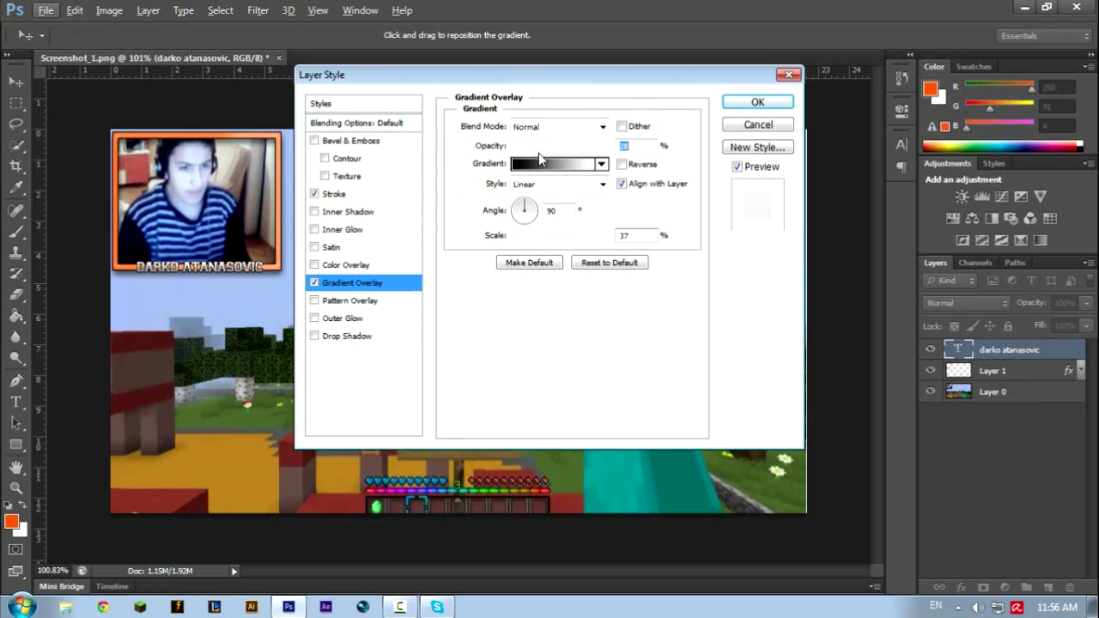
click(758, 104)
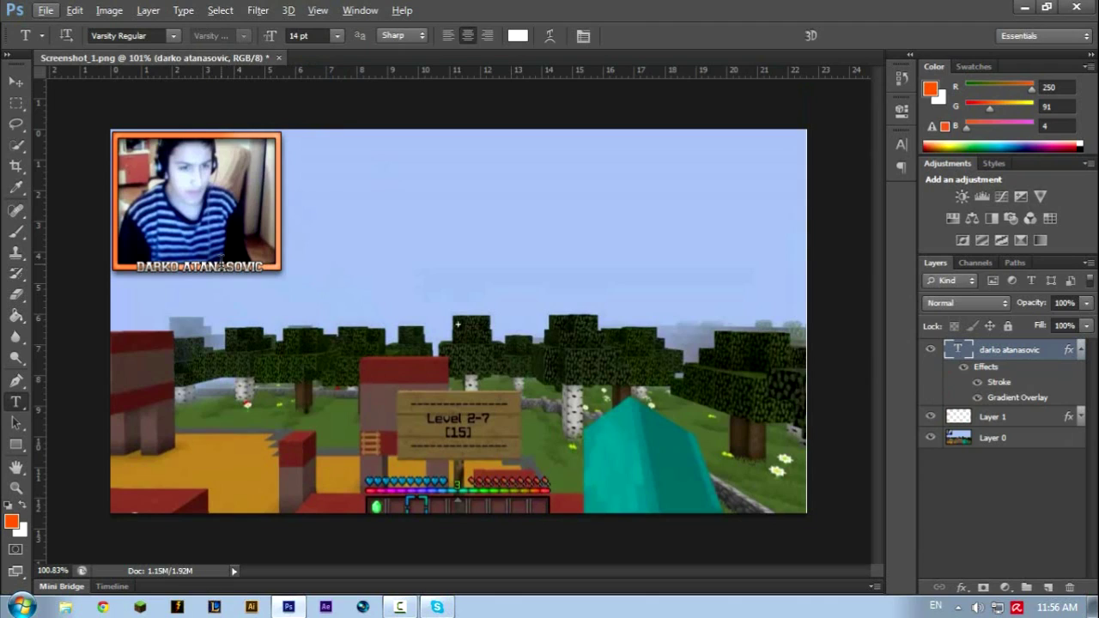
Step: Select the caption type layer and convert it to 3D text from the Type options bar
click(224, 267)
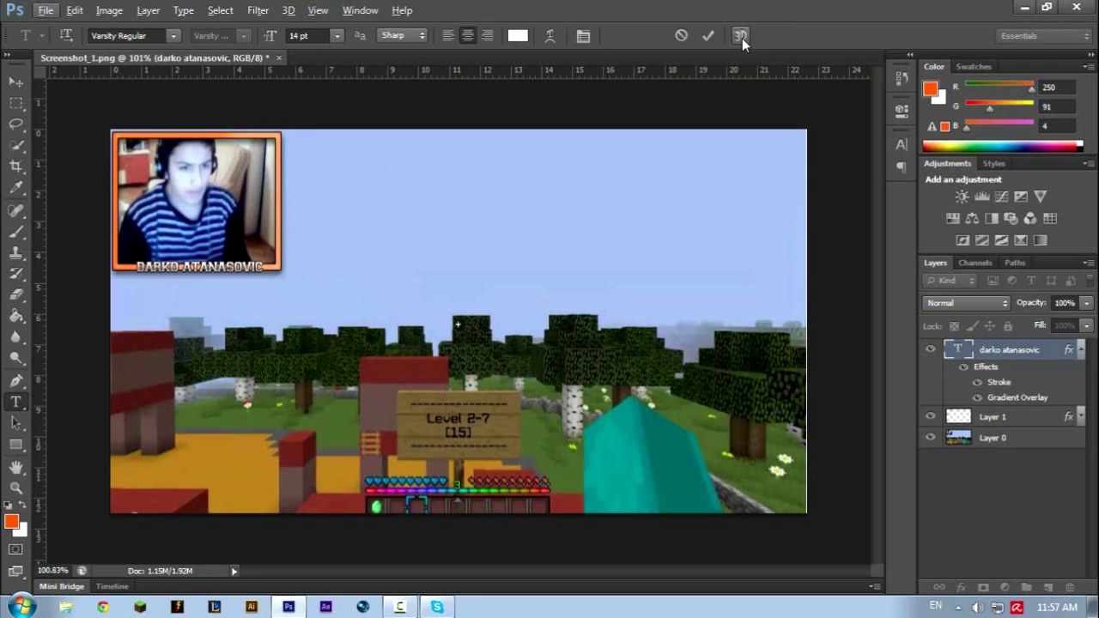
click(742, 37)
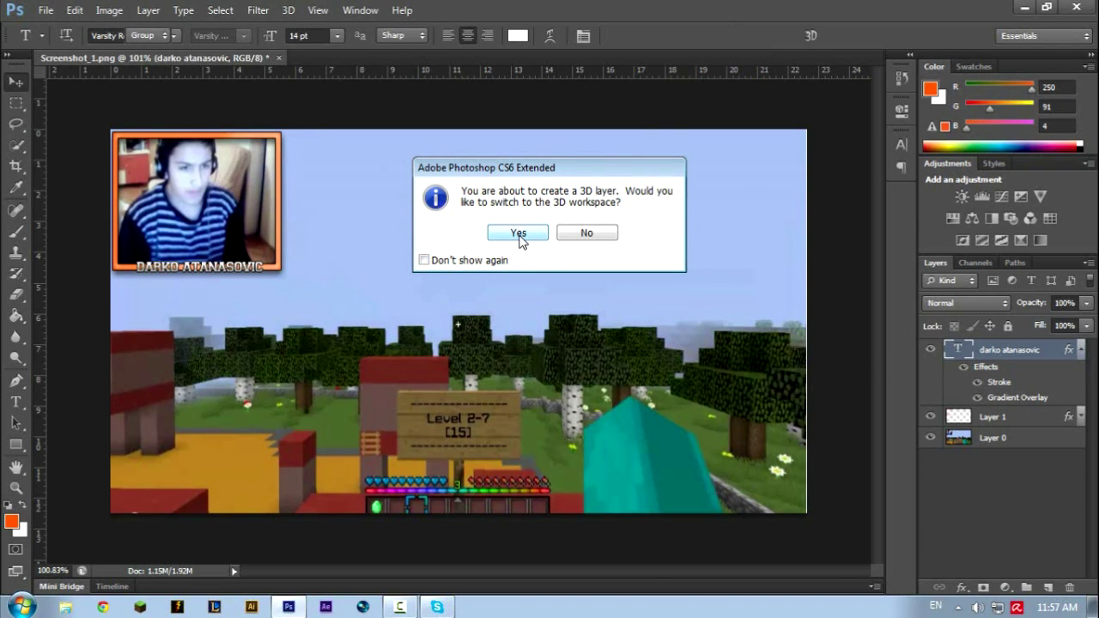
Step: Accept the switch to the 3D workspace and select the caption's extruded 3D mesh
click(518, 234)
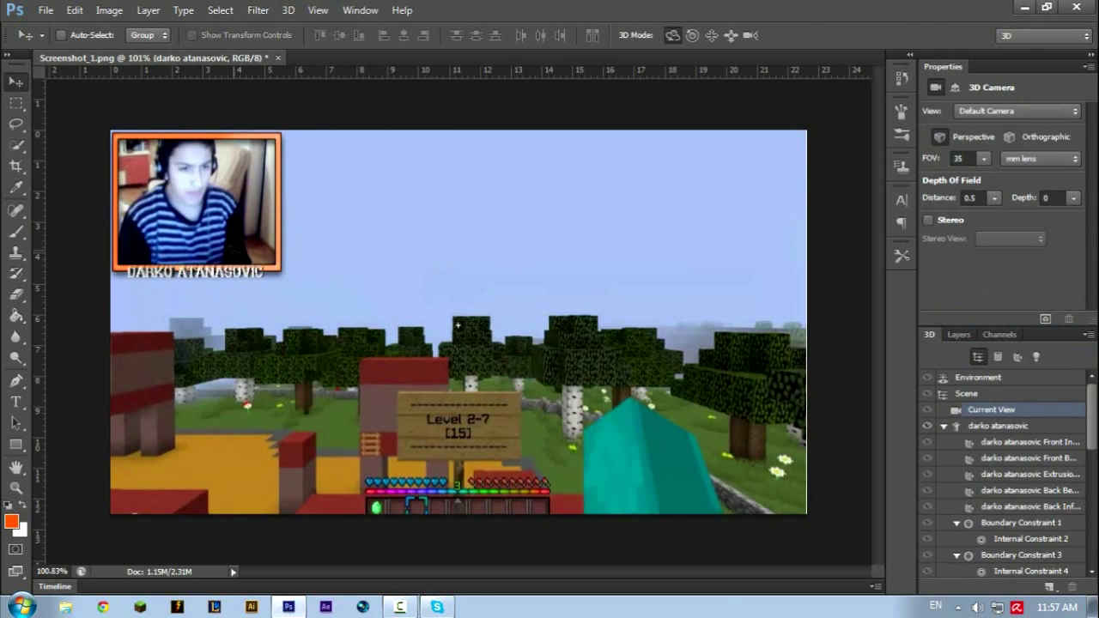
drag(227, 269, 221, 267)
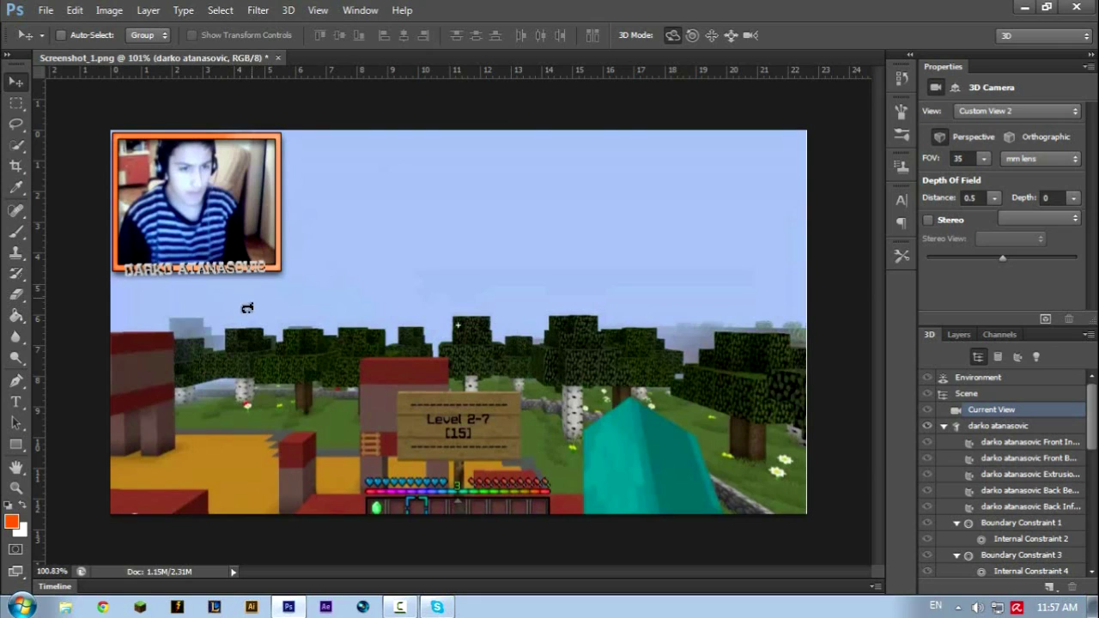
click(193, 300)
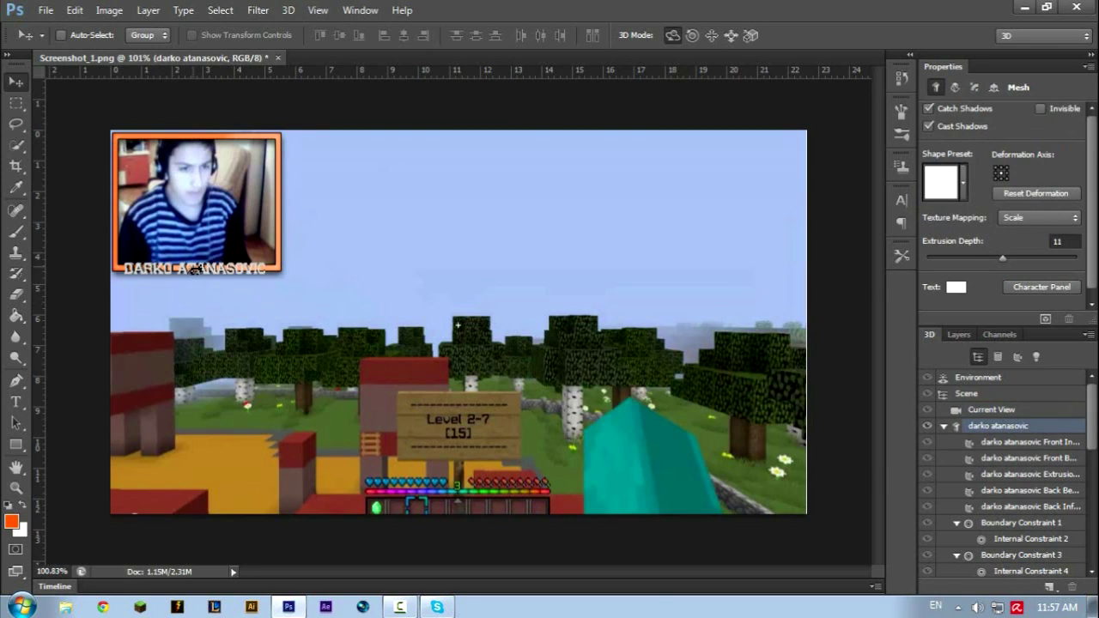
click(196, 269)
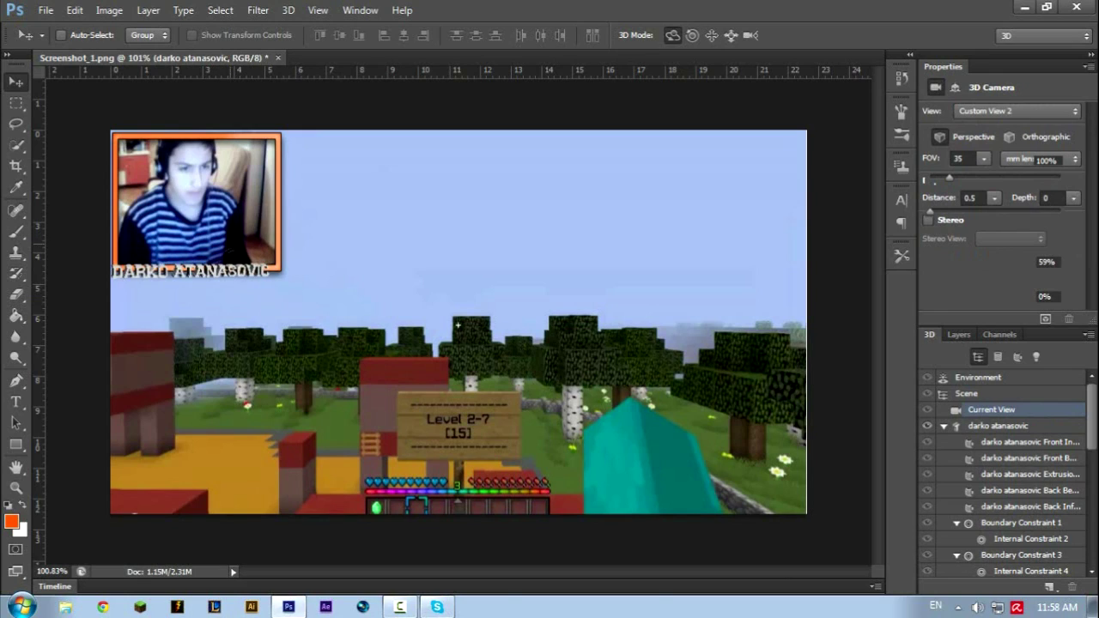
Step: Tilt and rotate the 3D caption in perspective over the webcam frame
drag(218, 252, 254, 243)
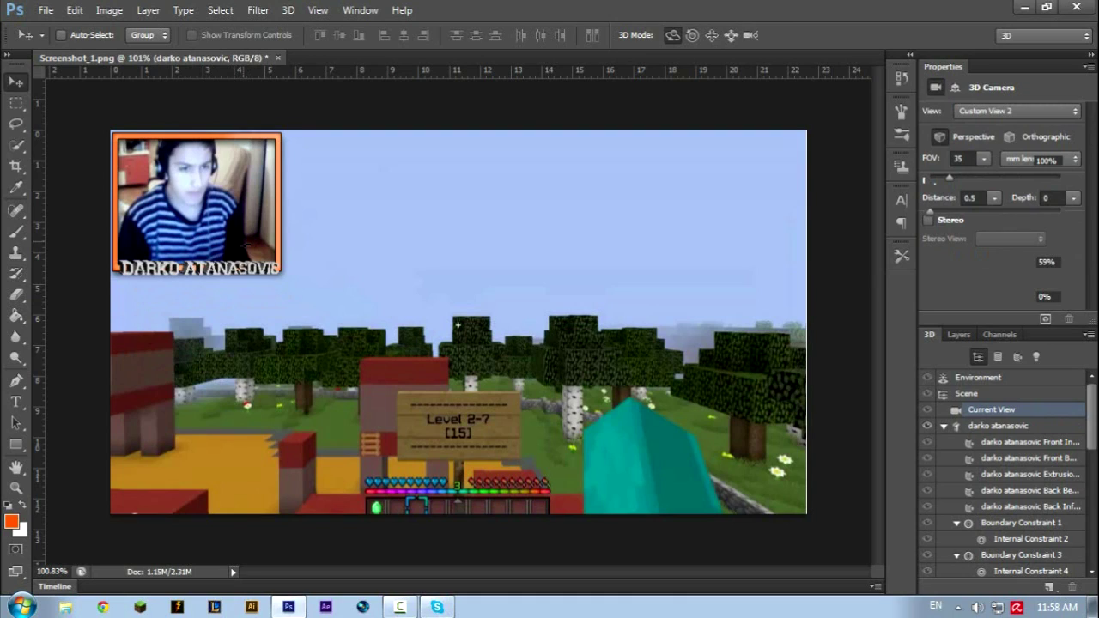
click(979, 377)
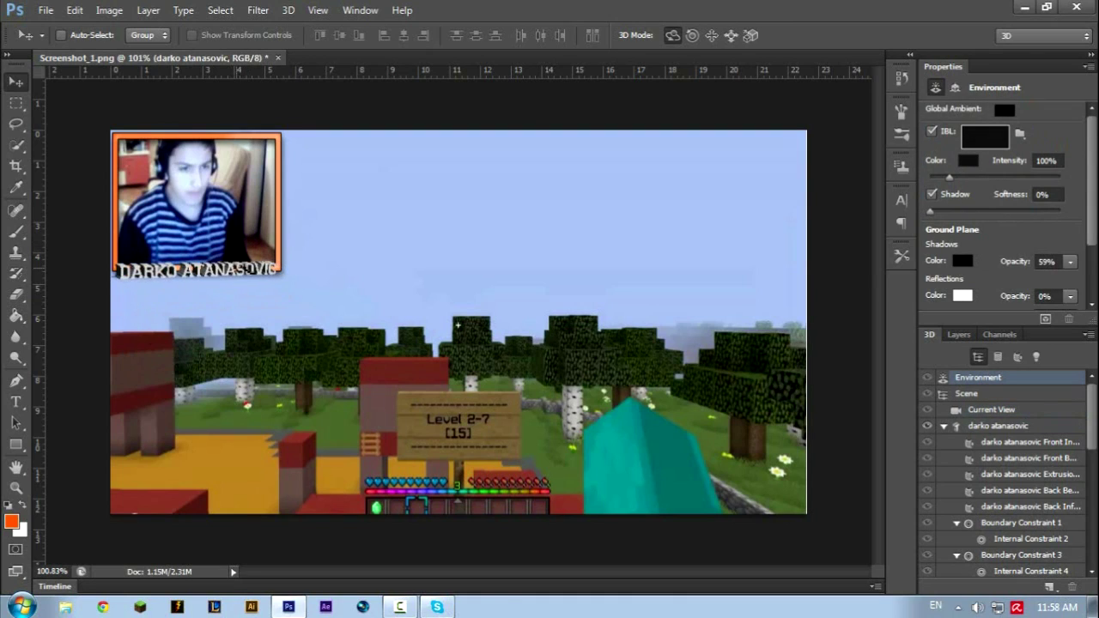
drag(225, 297, 225, 270)
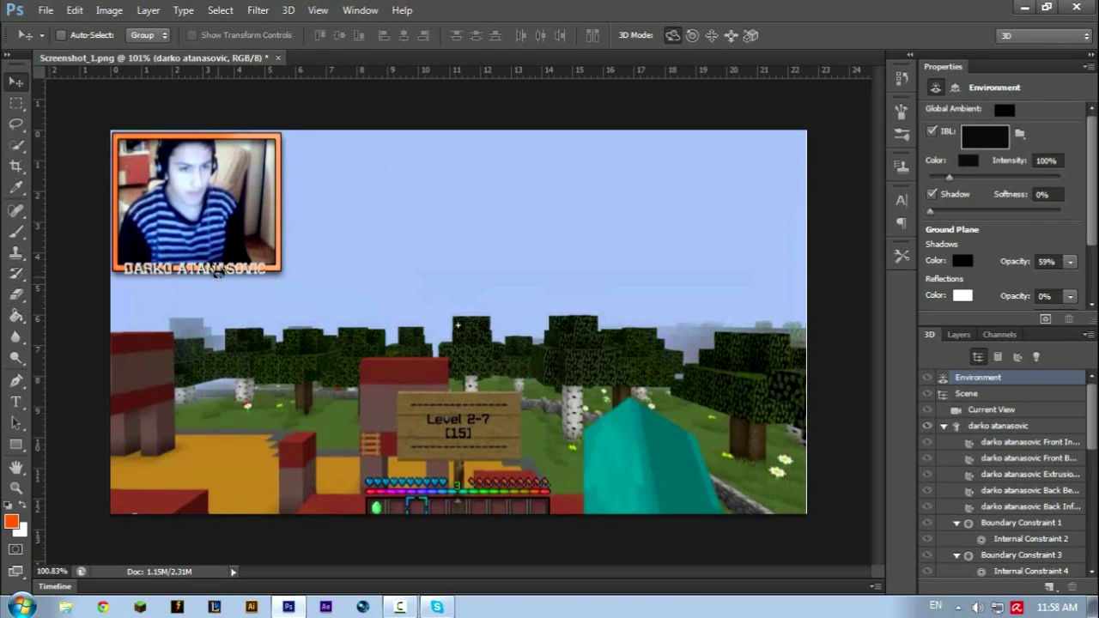
click(219, 272)
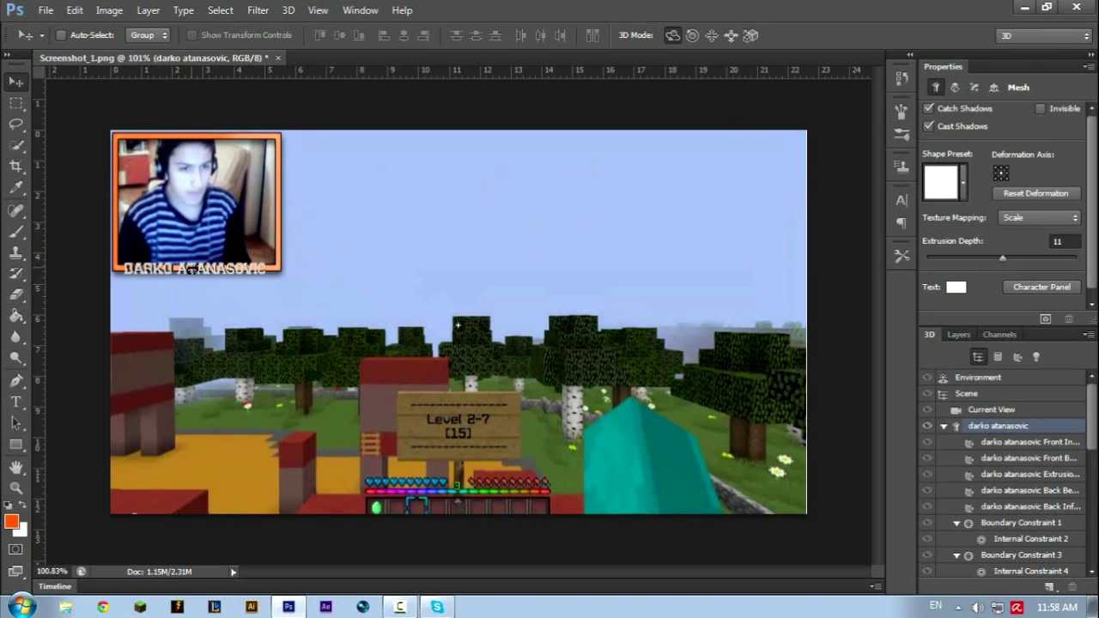
drag(213, 279, 230, 268)
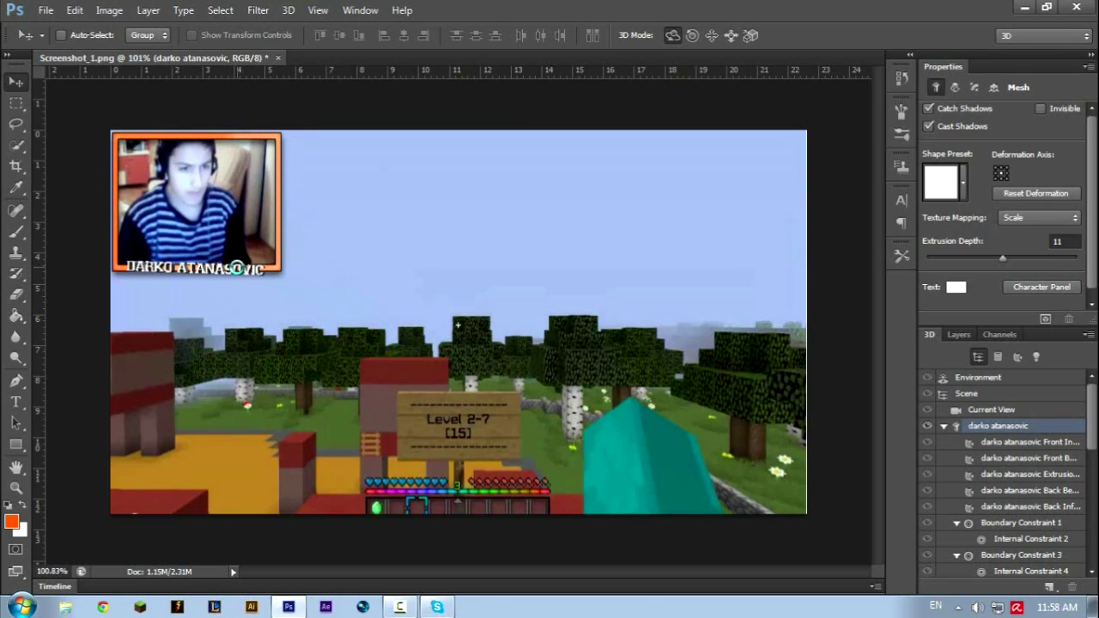
click(1065, 38)
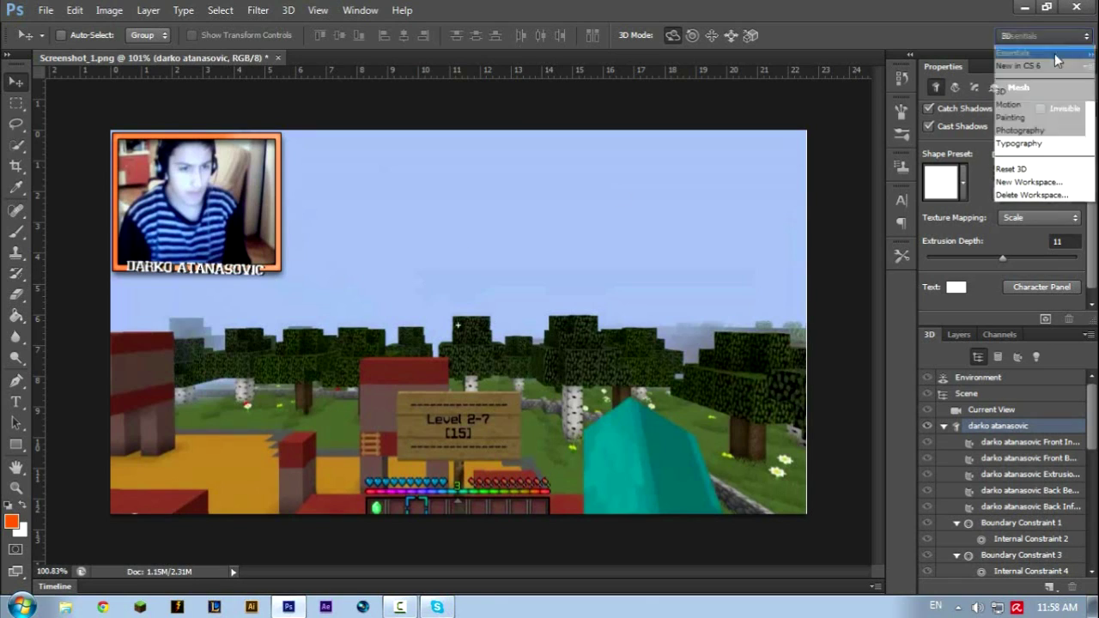
Step: Switch to the Essentials workspace and toggle the 3D caption off and back on with Delete/Ctrl+Z
click(1044, 45)
key(Delete)
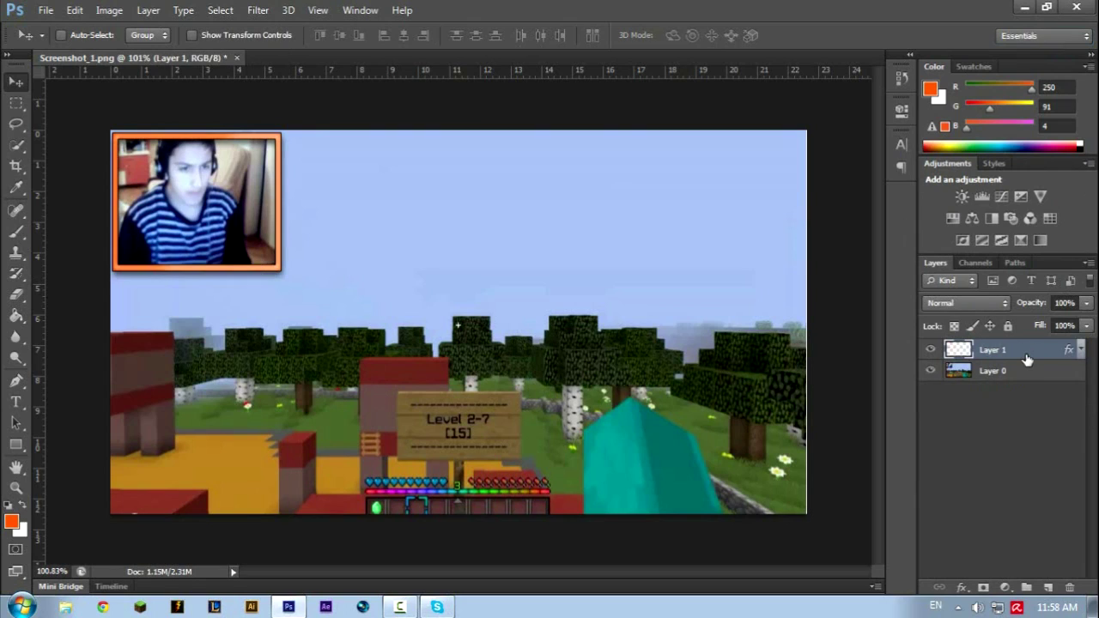
key(ctrl+z)
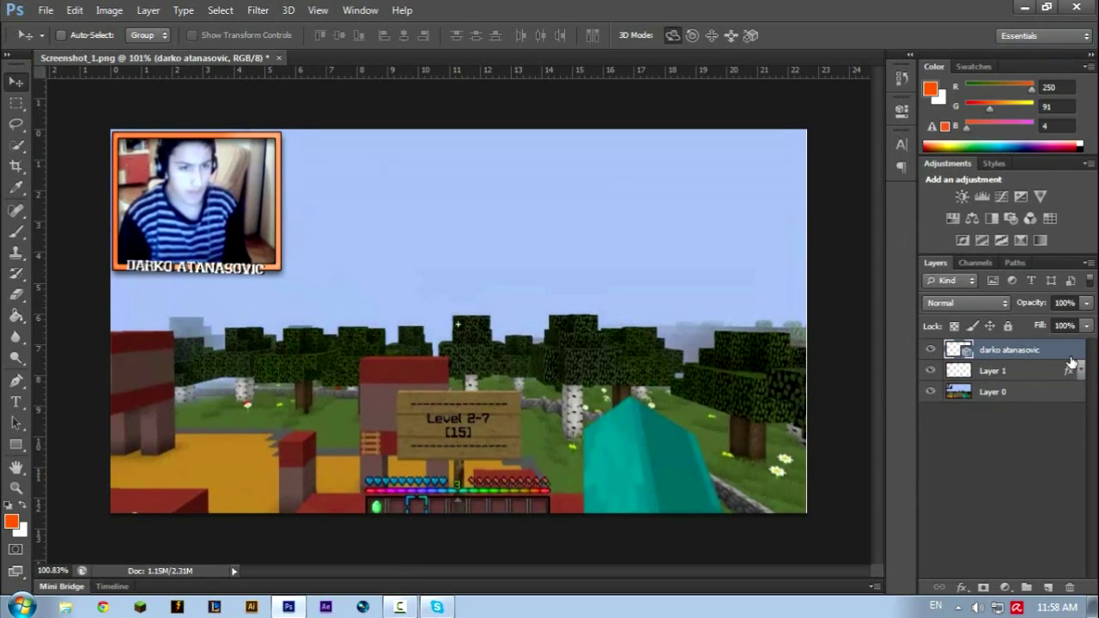
key(Delete)
key(ctrl+z)
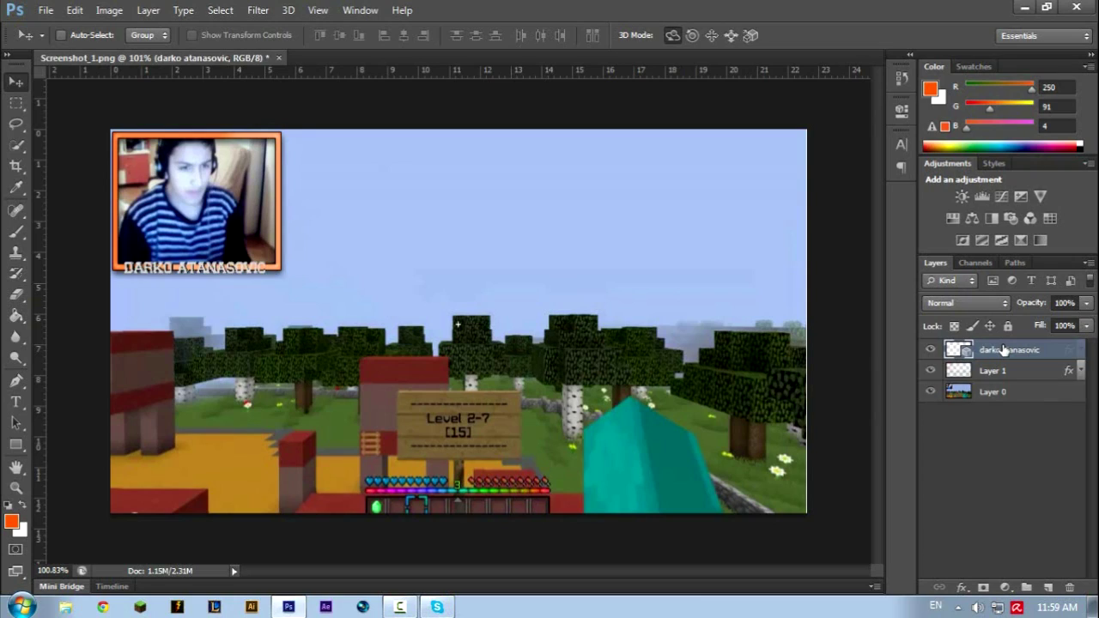
Step: Delete the 3D caption layer and type the full name as new flat text on the canvas
key(Delete)
key(t)
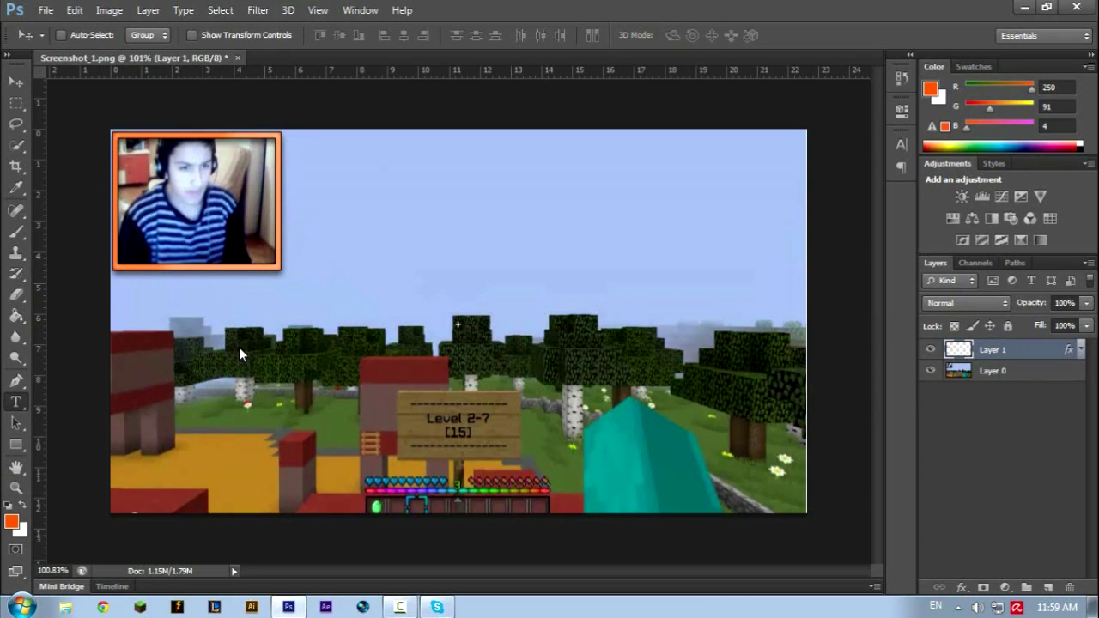
click(239, 347)
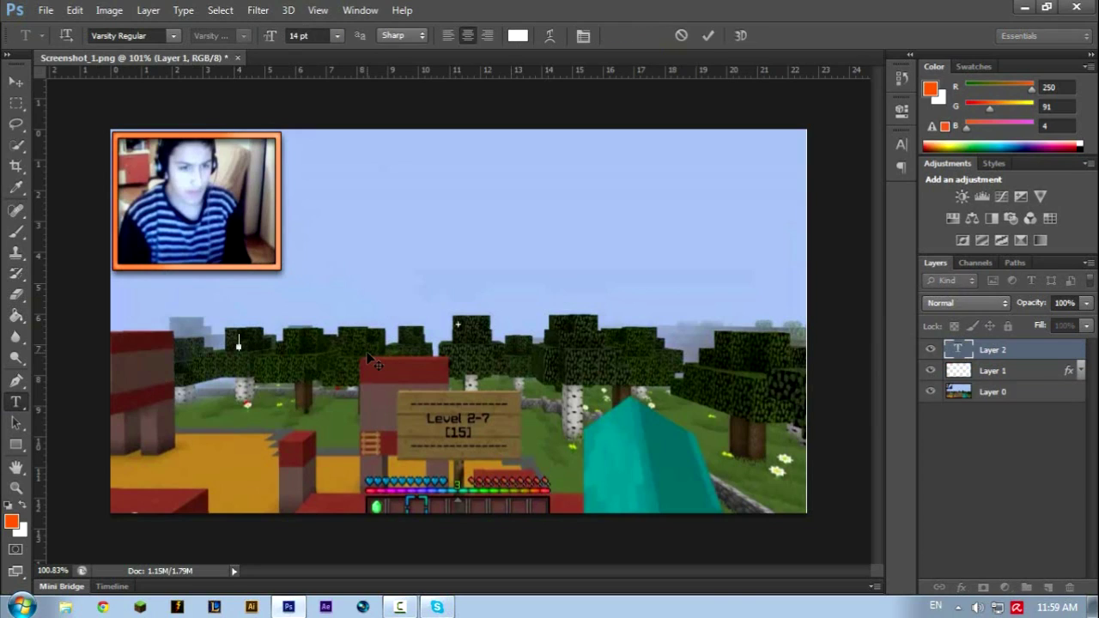
text(DARKO ATANASO)
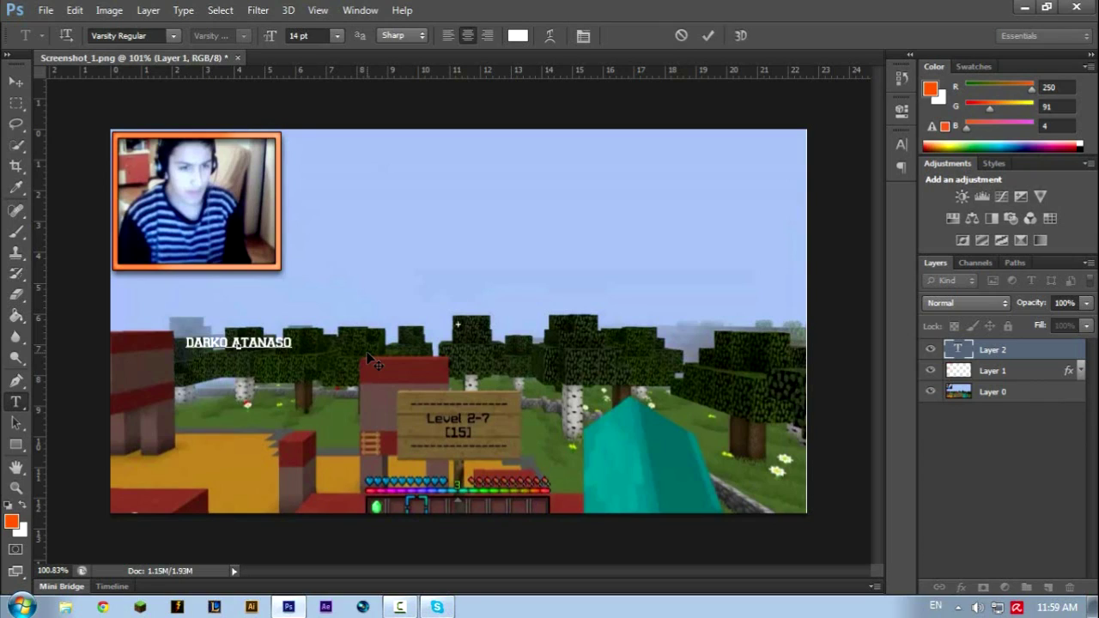
text(V)
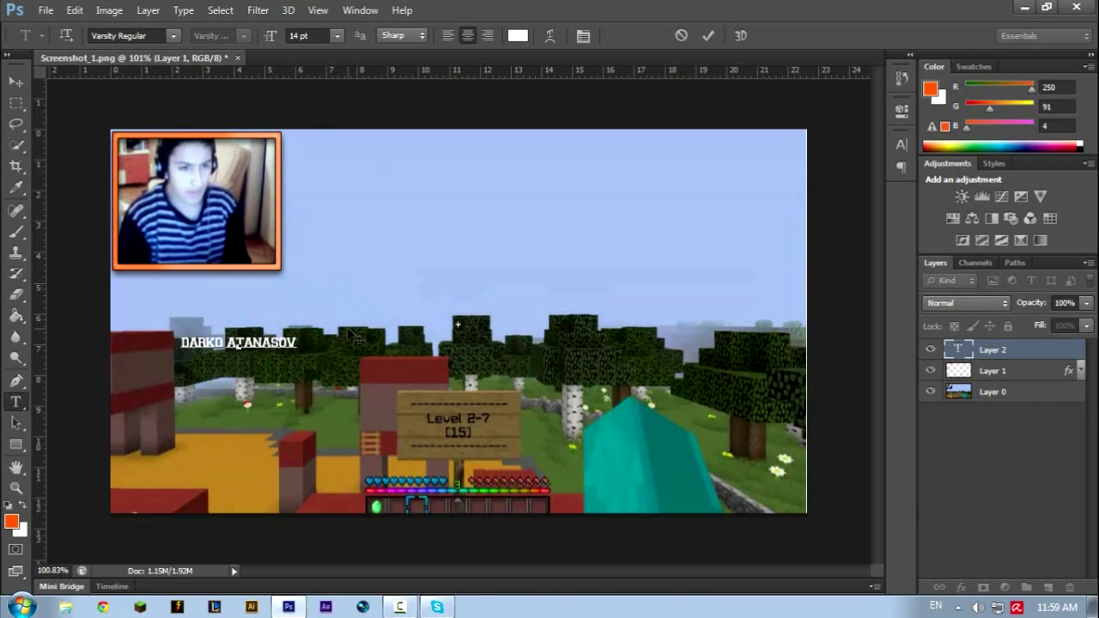
text(IC)
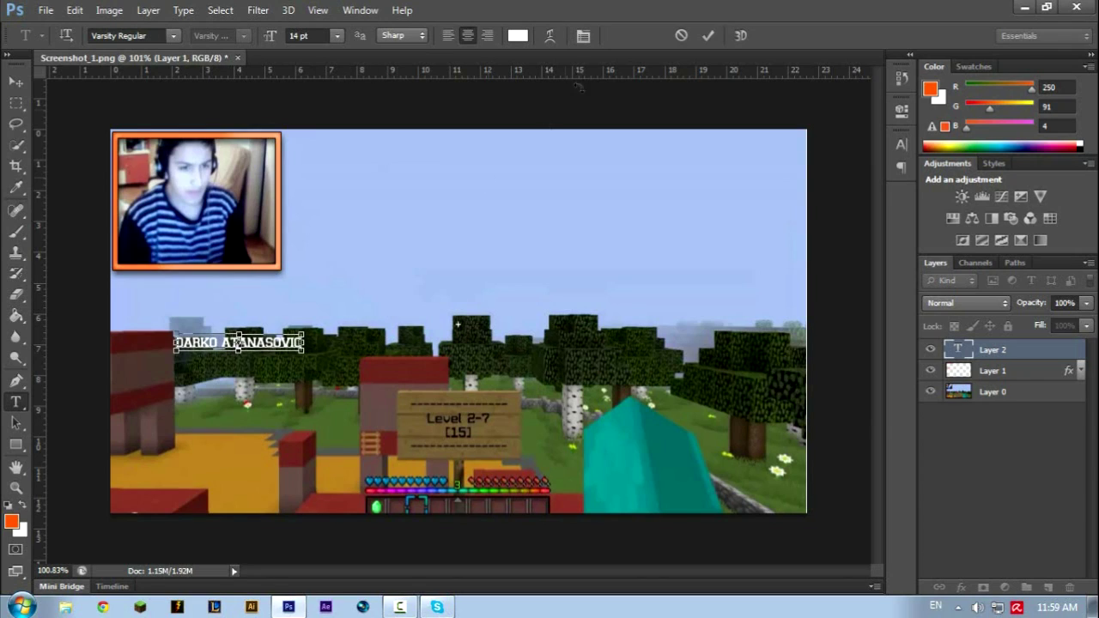
key(ctrl+a)
click(338, 35)
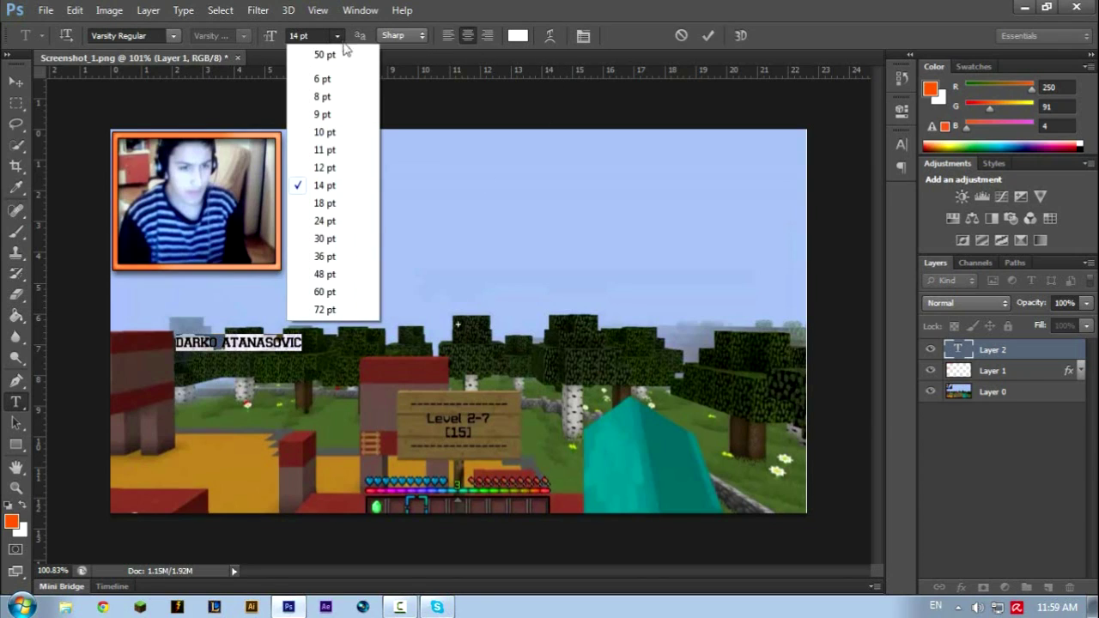
Step: Set the caption to 18 pt and move it onto the bottom edge of the webcam frame
click(335, 204)
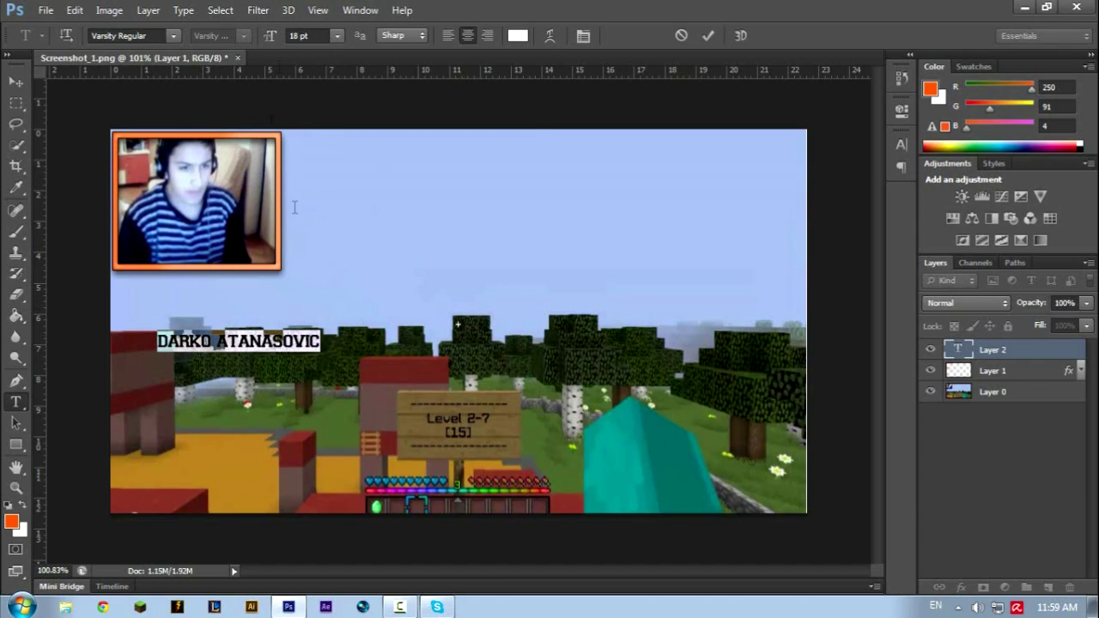
drag(319, 391, 281, 325)
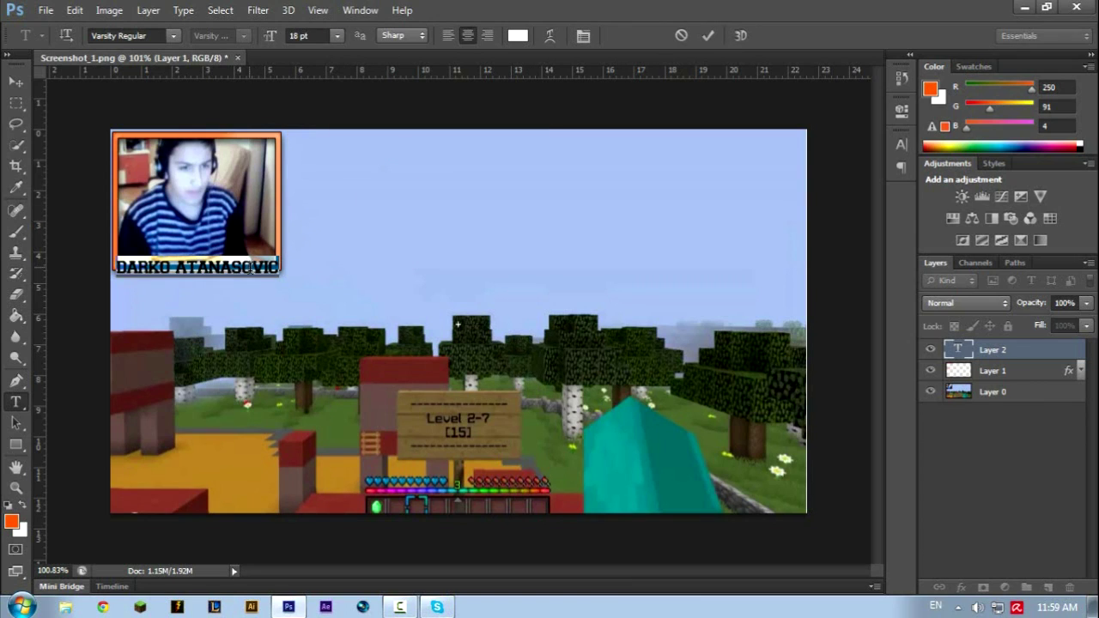
click(250, 268)
key(ctrl+a)
Step: Colour the caption text beige e3cba6 and commit the edit
click(518, 35)
drag(626, 258, 627, 267)
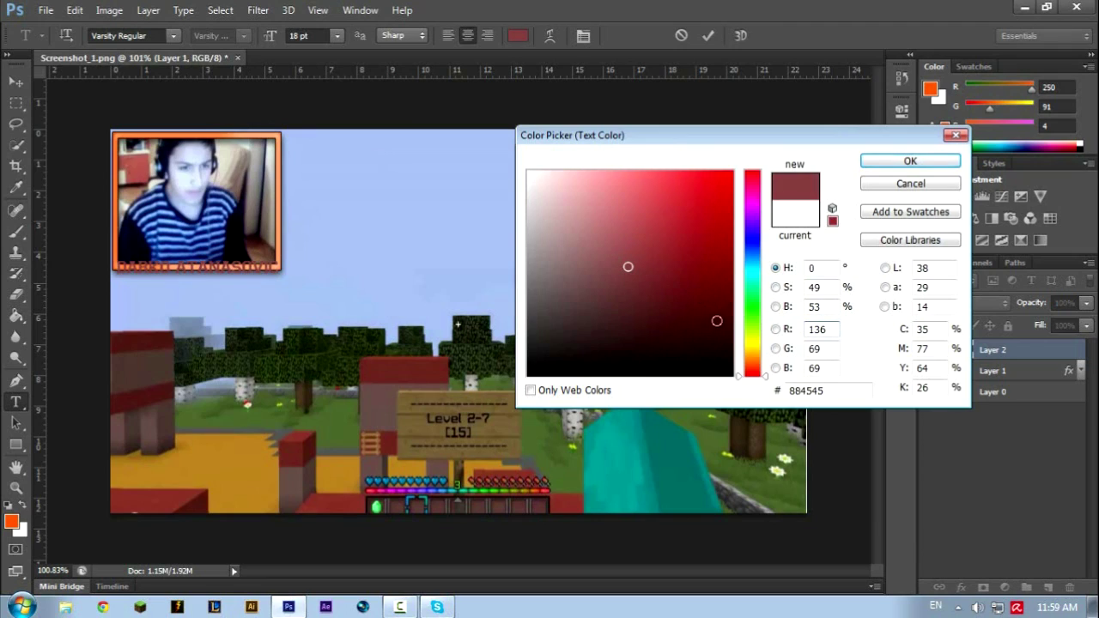
click(755, 355)
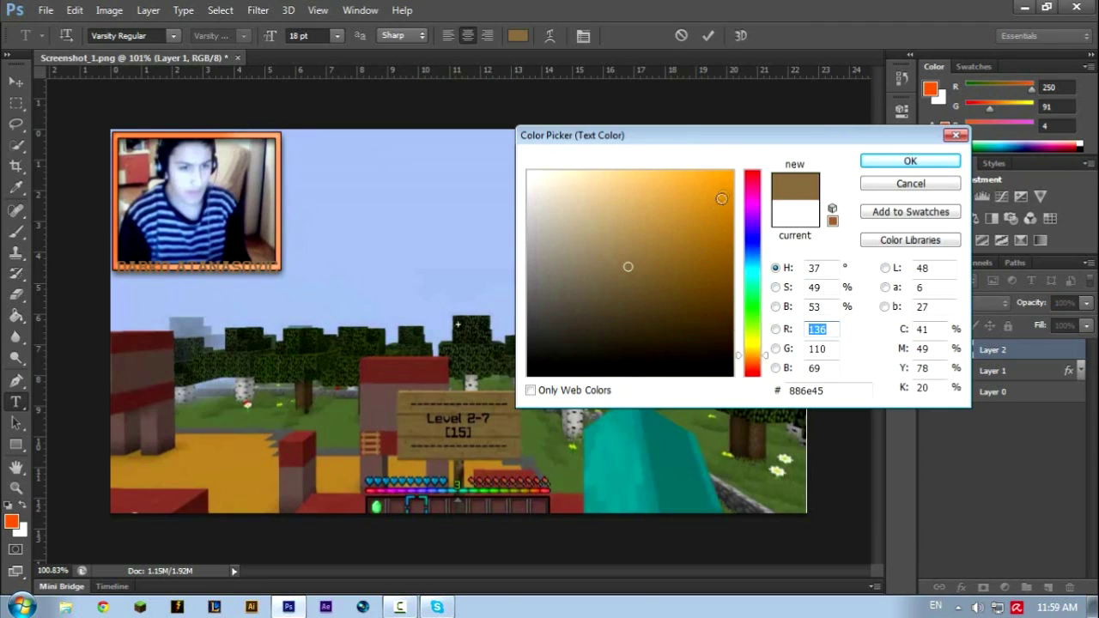
click(734, 176)
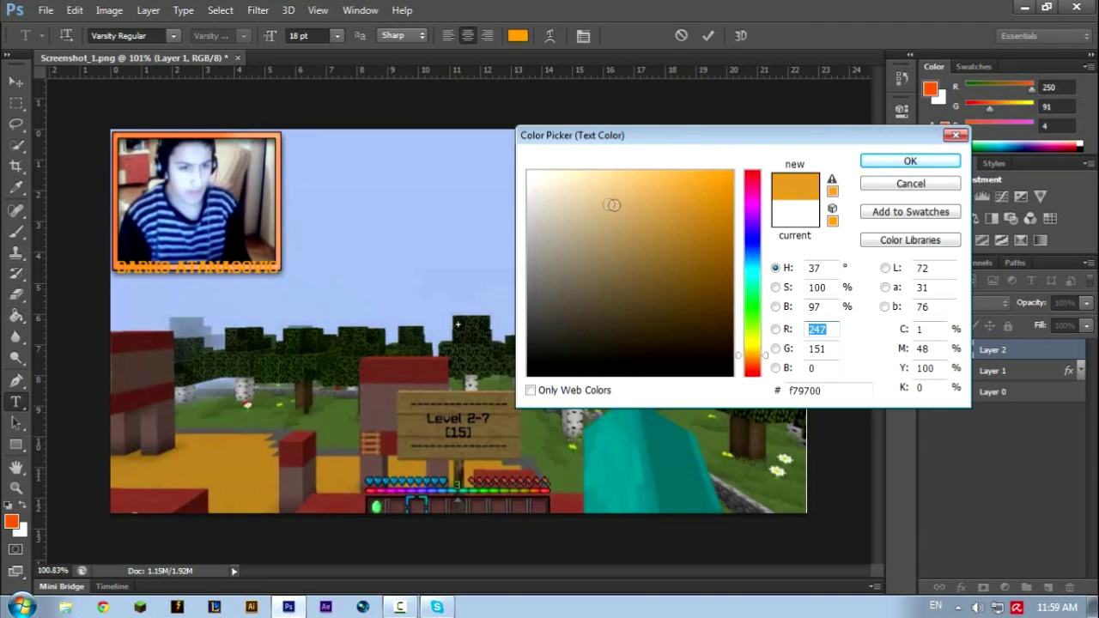
click(589, 201)
click(582, 193)
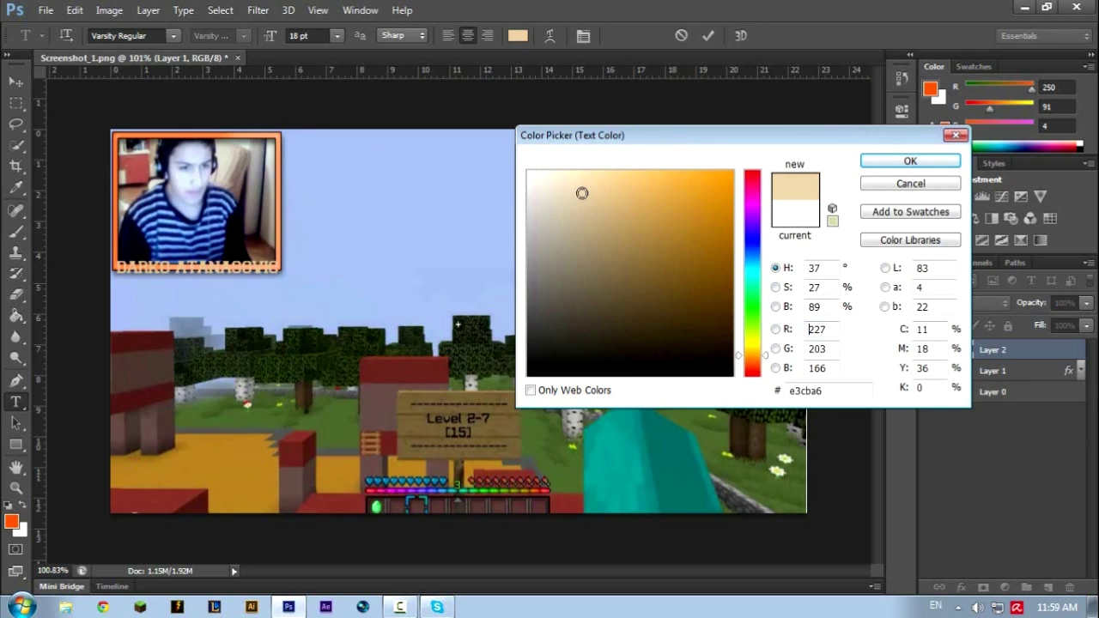
click(902, 161)
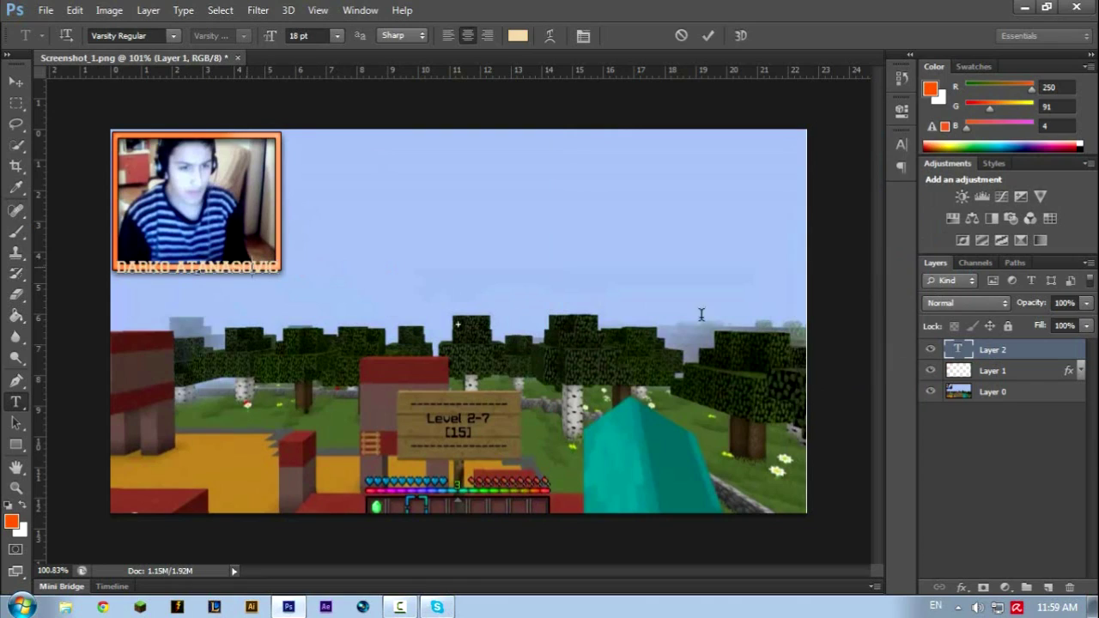
click(994, 359)
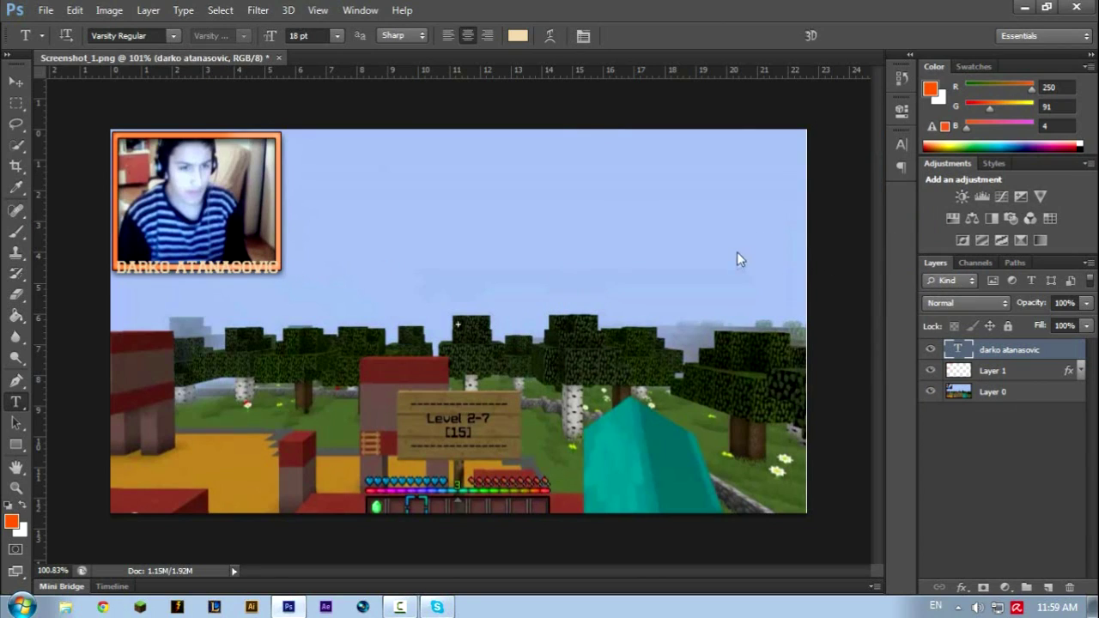
Step: Give the caption a 1 px black Stroke with slightly lowered opacity in Layer Style
right_click(1001, 353)
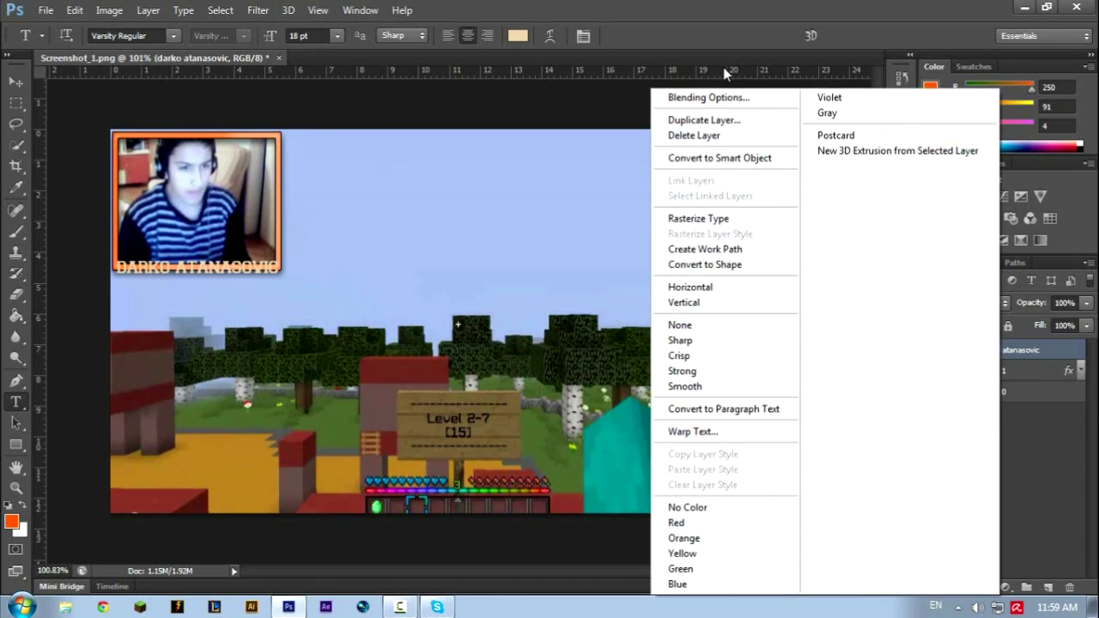
click(711, 97)
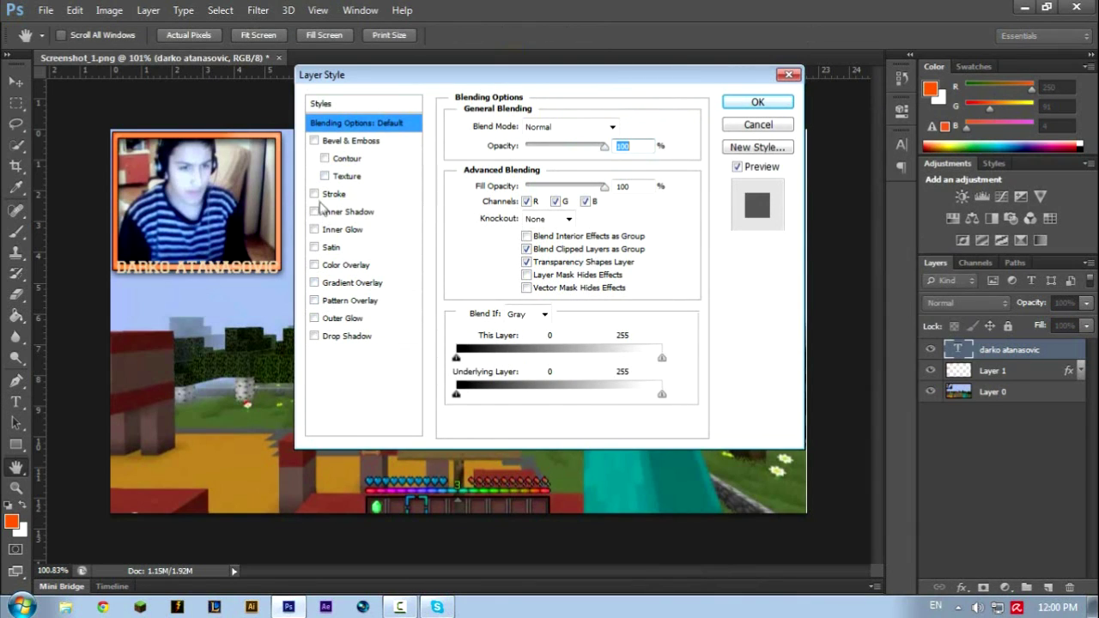
click(315, 196)
click(375, 196)
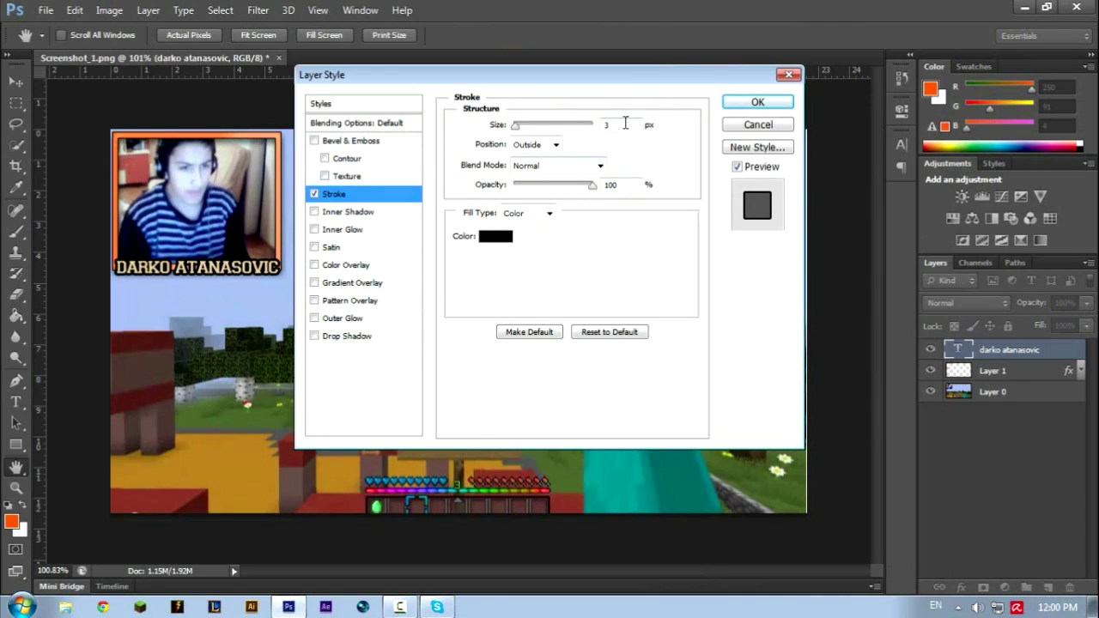
text(1)
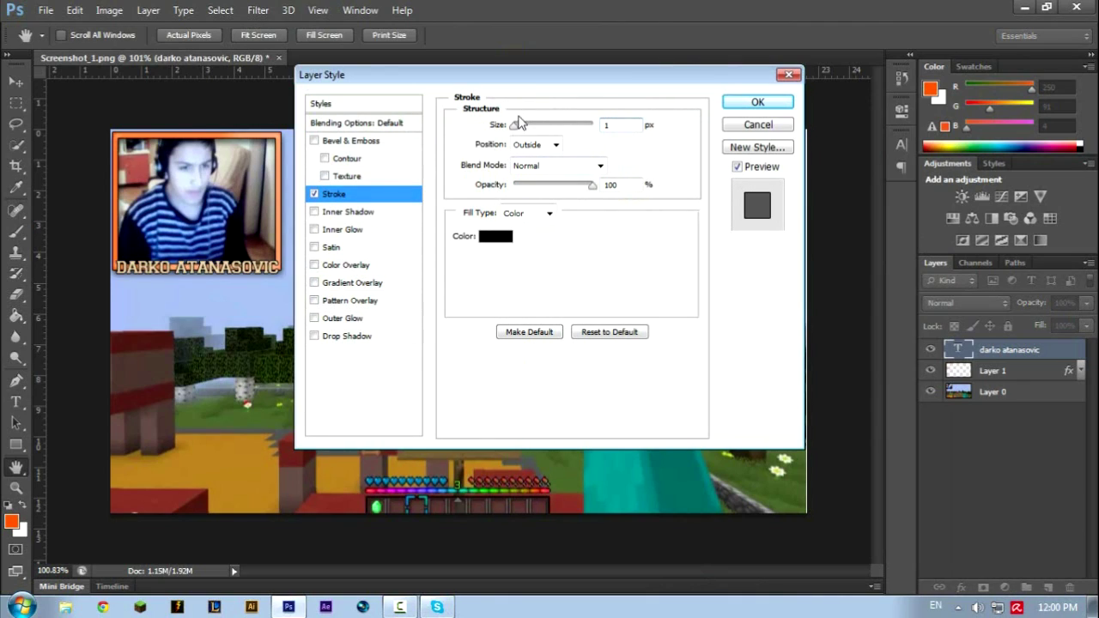
key(Up)
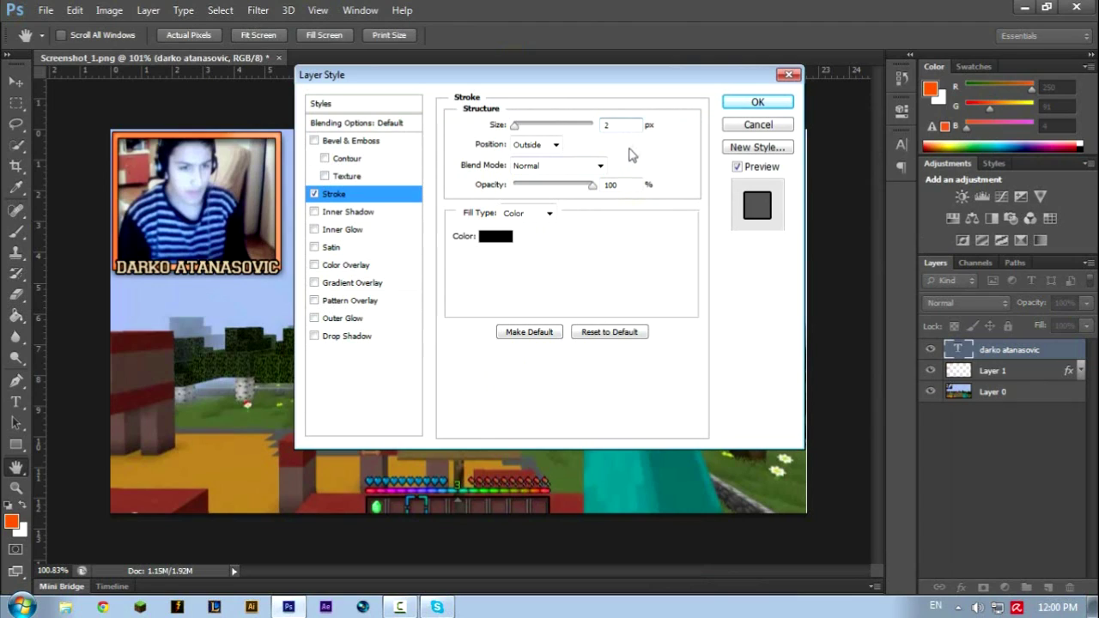
text(1)
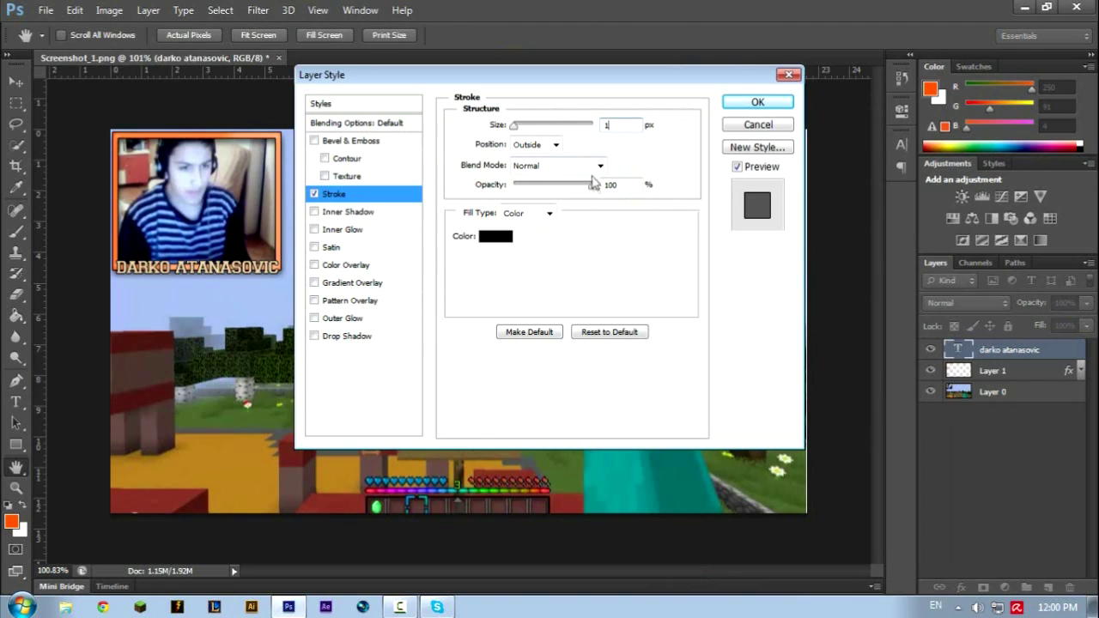
drag(595, 185, 589, 188)
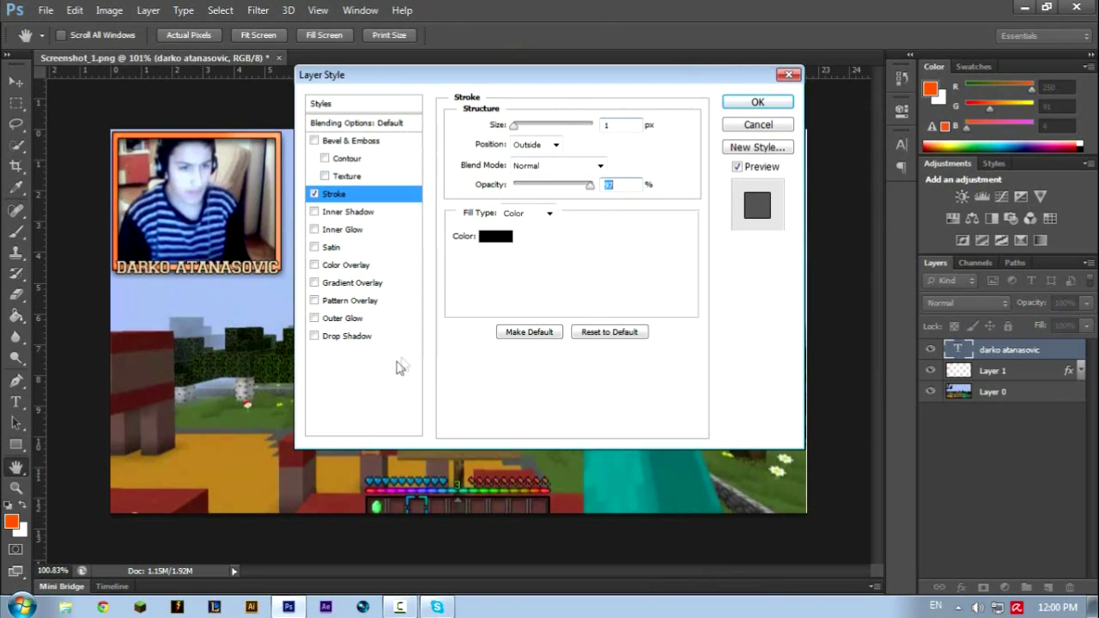
Step: Add a Drop Shadow and a faint 42%-scale Gradient Overlay, discarding a trial Inner Shadow
click(354, 336)
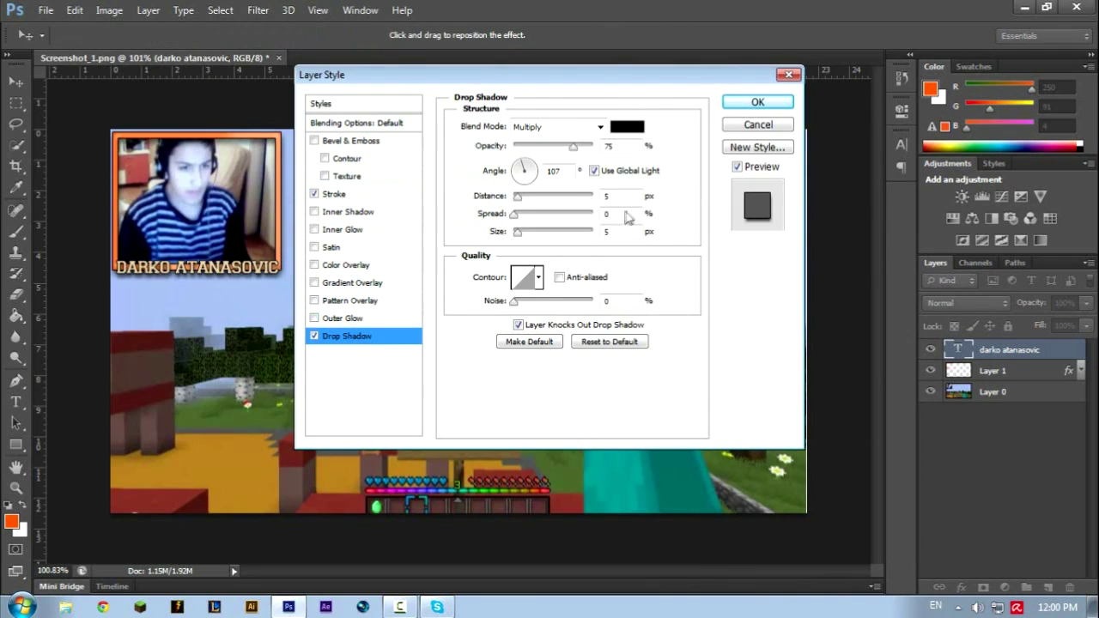
click(371, 216)
mouse_move(517, 232)
mouse_down()
mouse_move(534, 232)
mouse_move(516, 231)
mouse_up()
drag(572, 146, 518, 158)
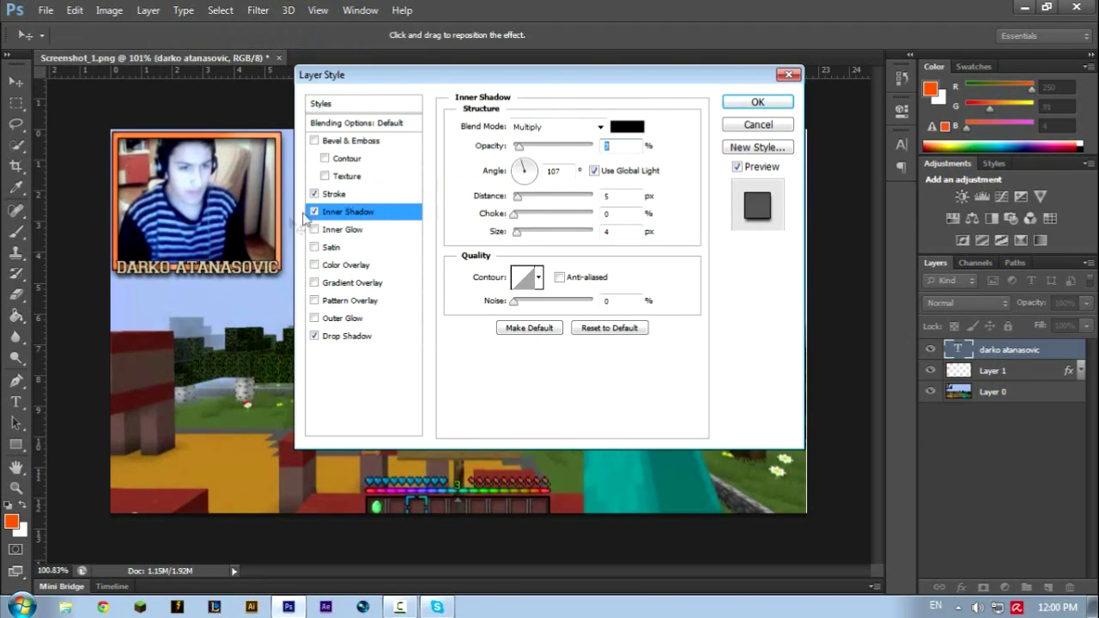
click(315, 212)
click(315, 230)
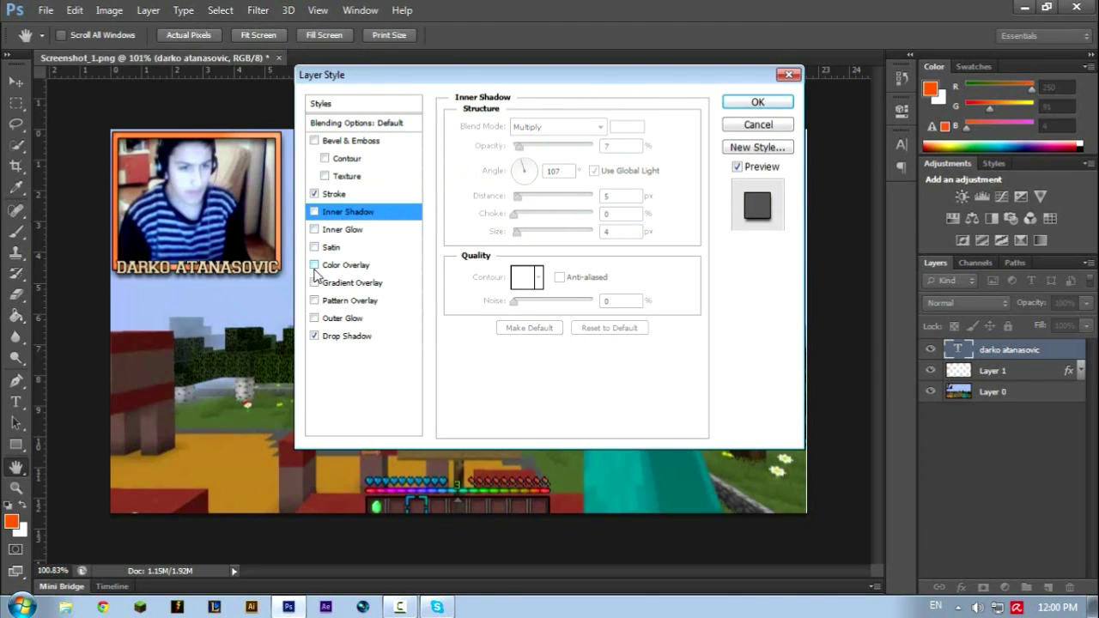
click(314, 282)
drag(574, 238, 530, 244)
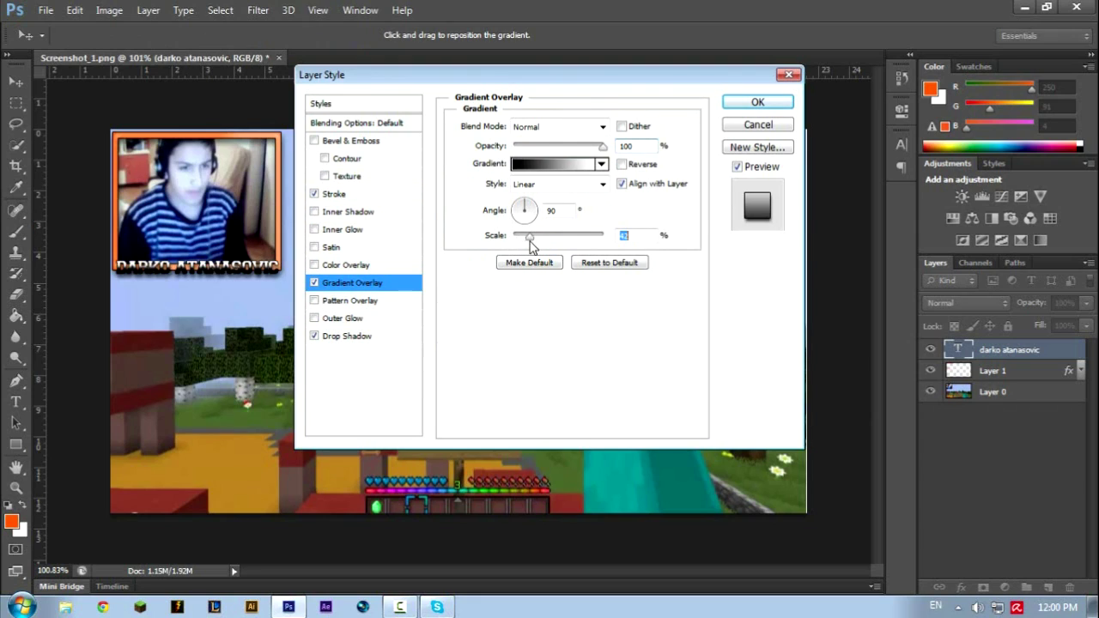
drag(603, 151, 535, 166)
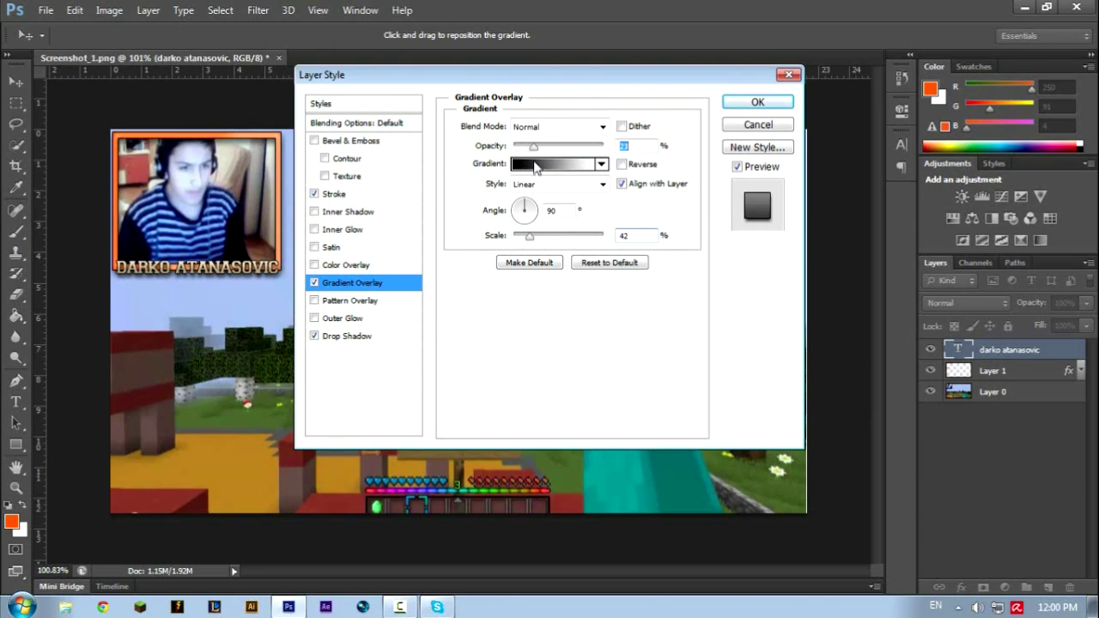
Step: Switch the Gradient Overlay to the Violet, Orange preset, rescaled to 82% with adjusted opacity
click(540, 164)
click(502, 127)
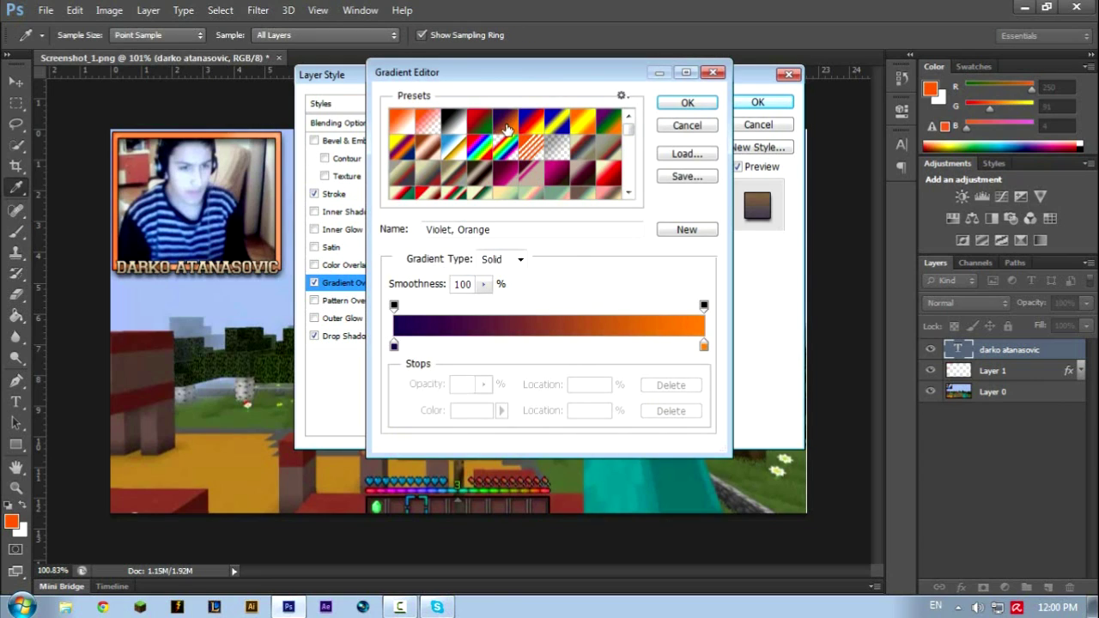
click(407, 130)
click(475, 128)
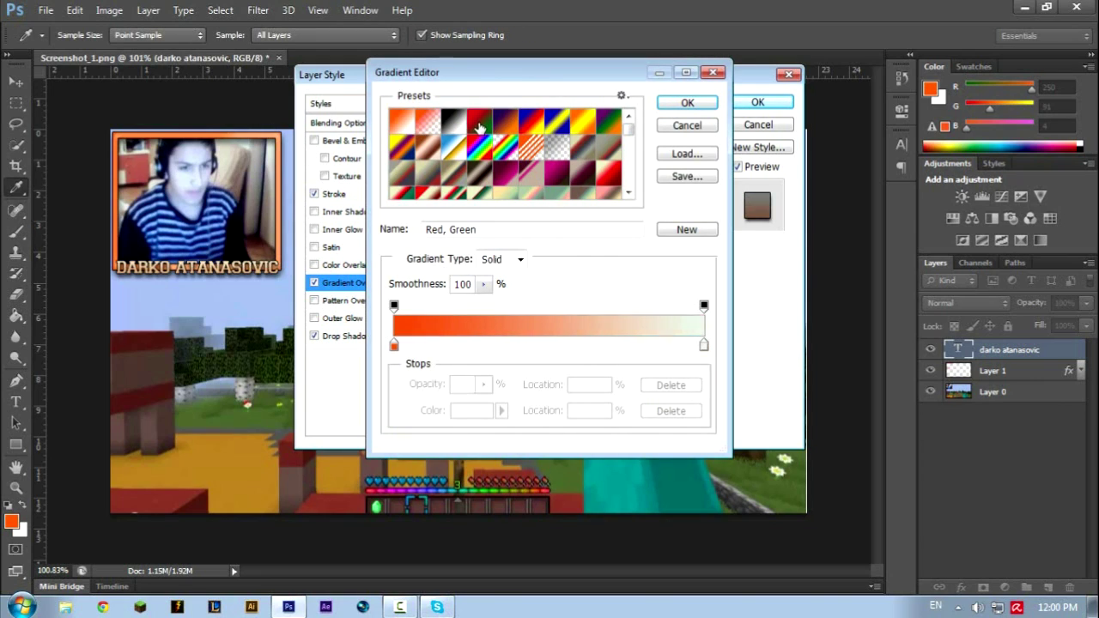
click(512, 127)
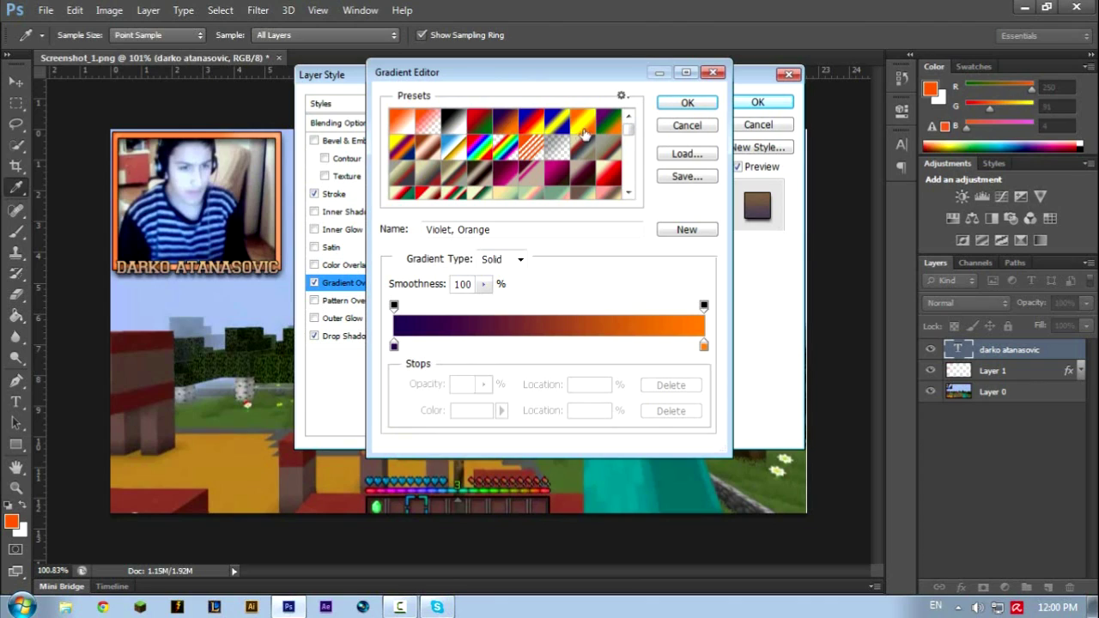
click(600, 125)
click(513, 126)
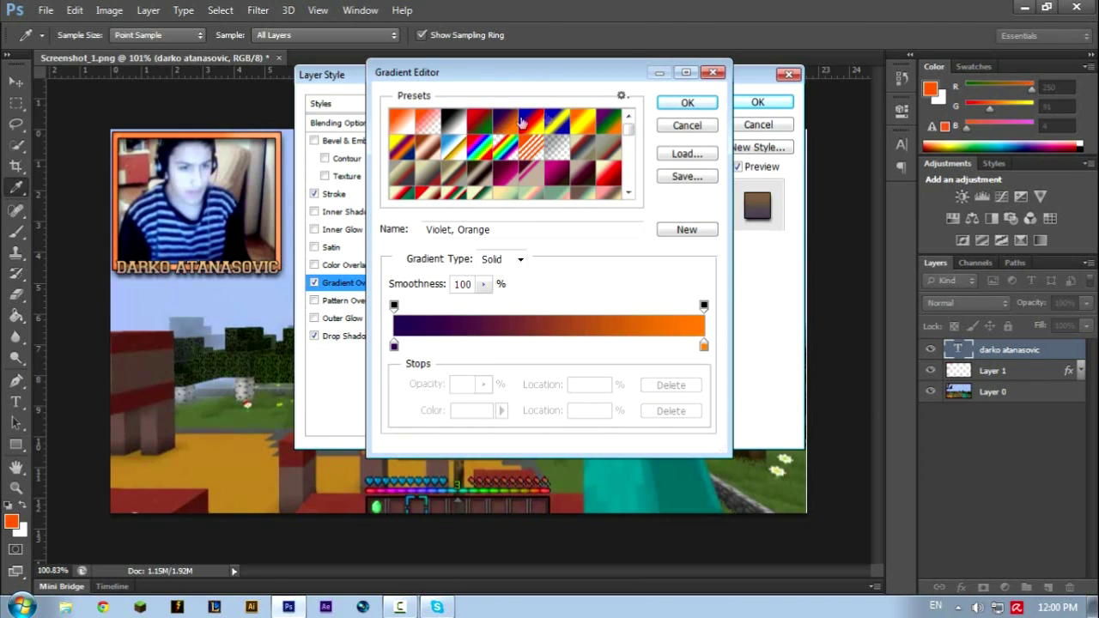
click(685, 103)
drag(532, 239, 554, 237)
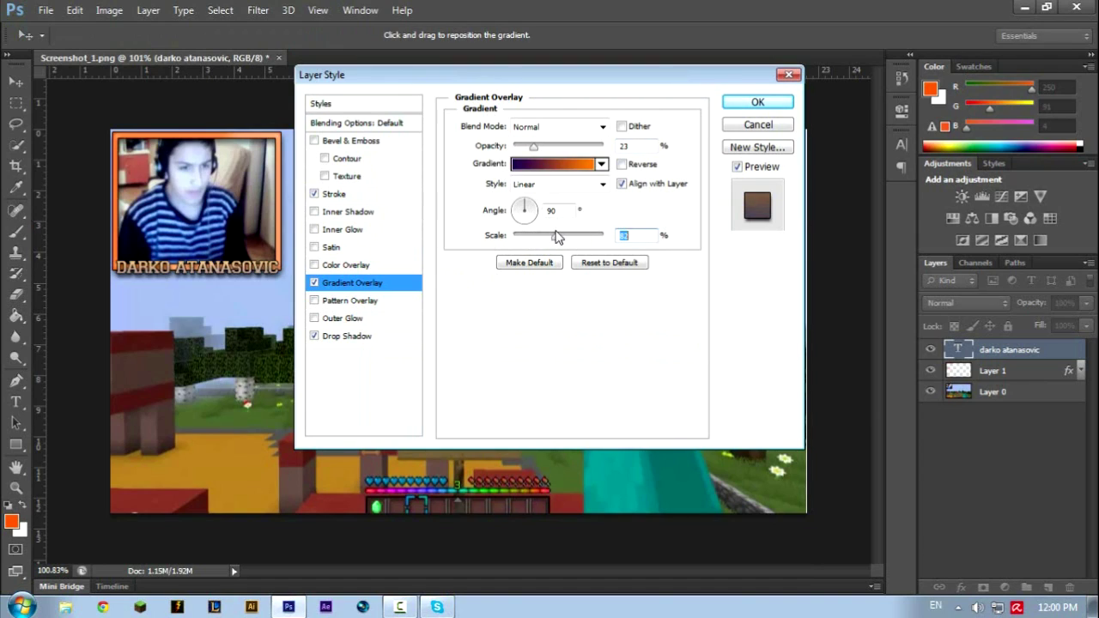
mouse_move(533, 146)
mouse_down()
mouse_move(597, 147)
mouse_move(549, 156)
mouse_up()
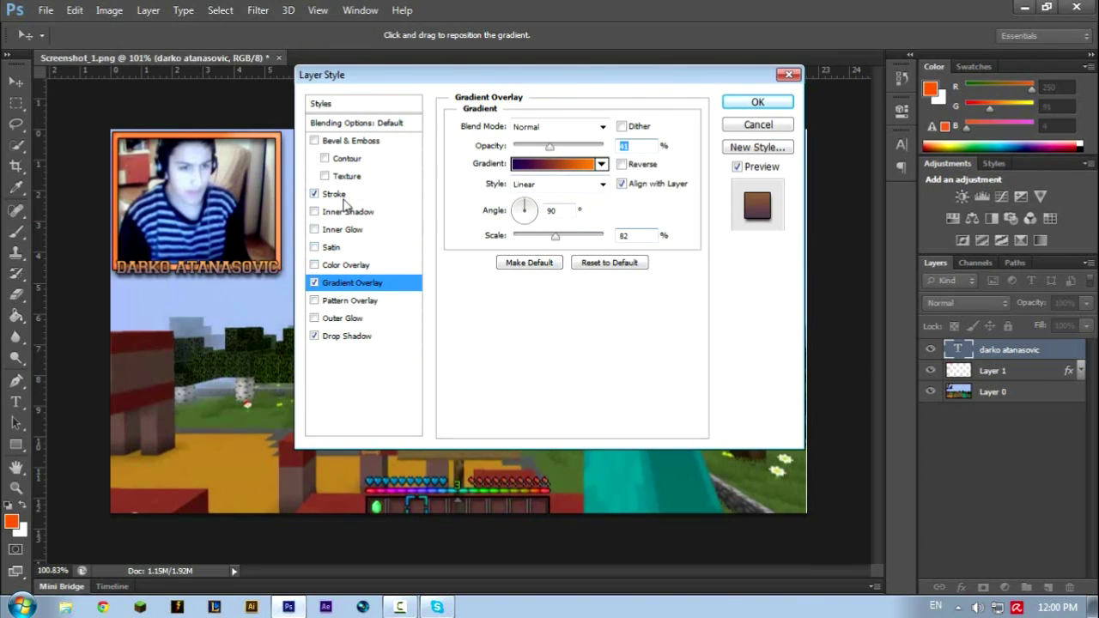
Step: Set the caption Stroke to 2 px at 81% opacity and apply the layer effects
click(340, 197)
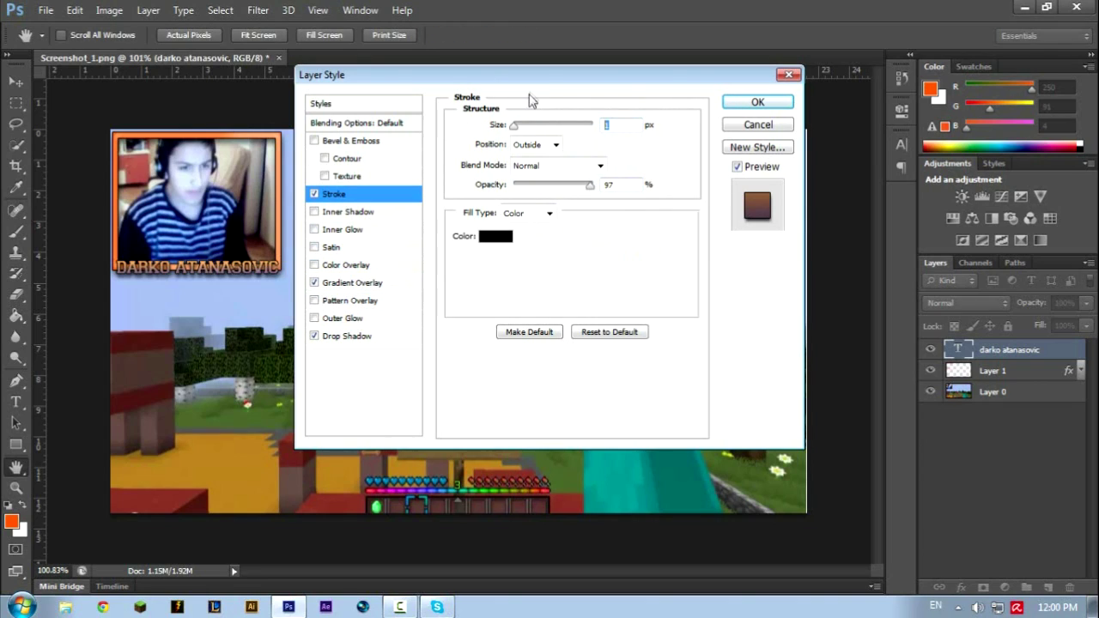
text(2)
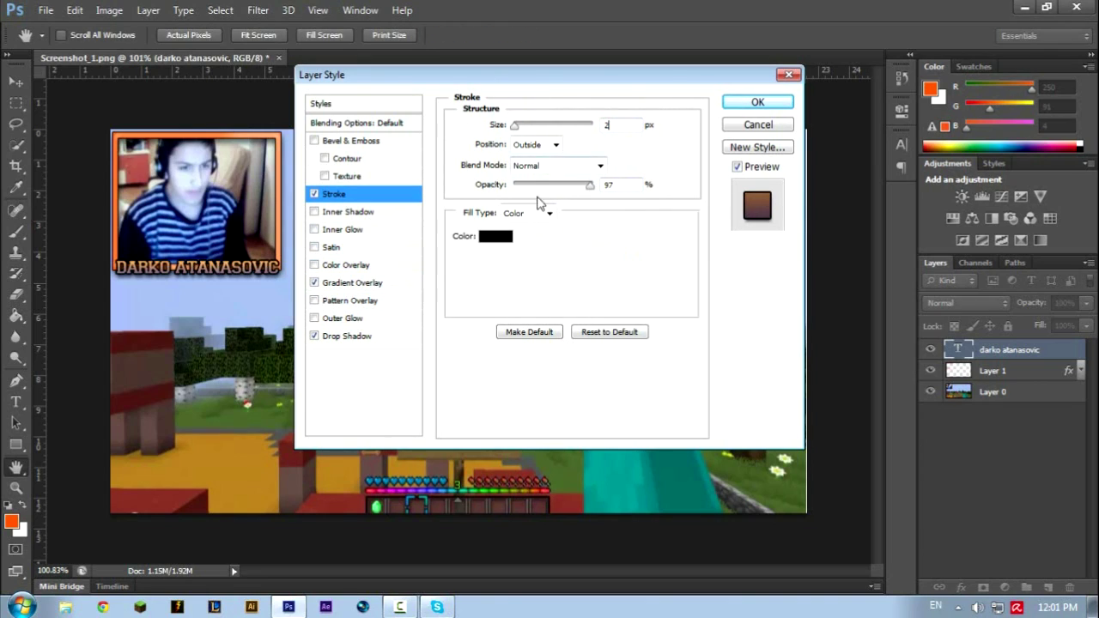
click(580, 188)
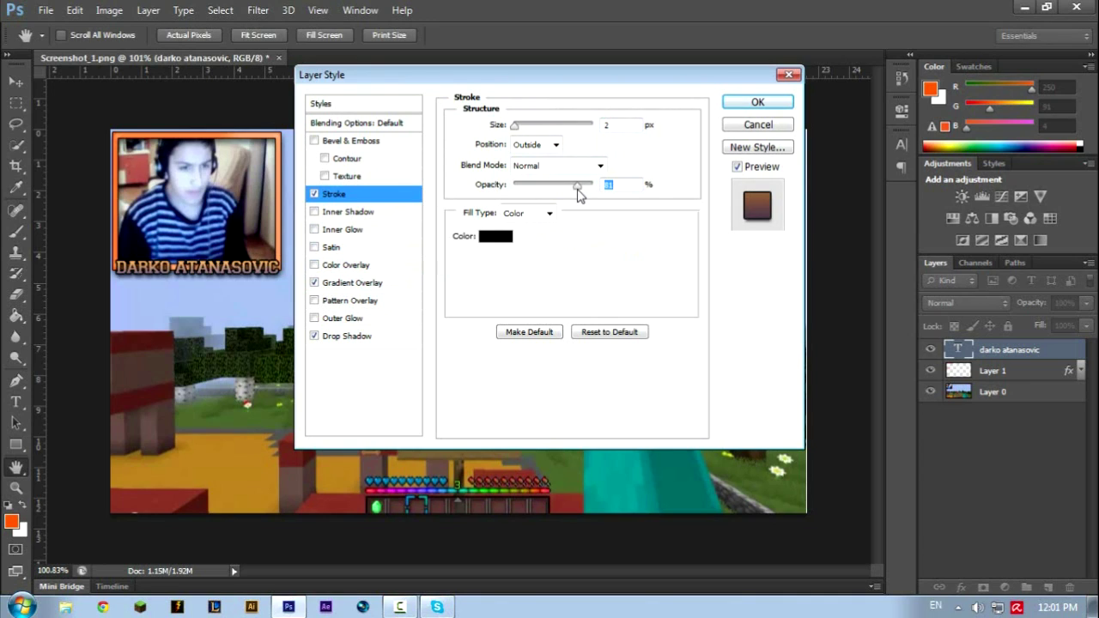
click(749, 106)
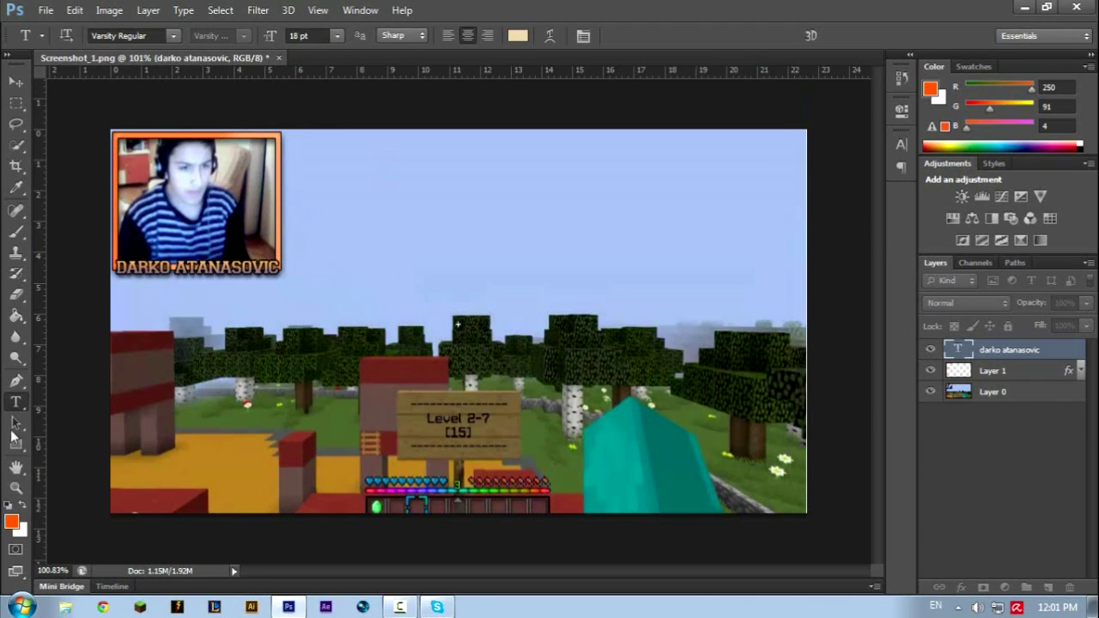
Step: Make Layer 1 active and marquee-select the webcam frame area
click(16, 381)
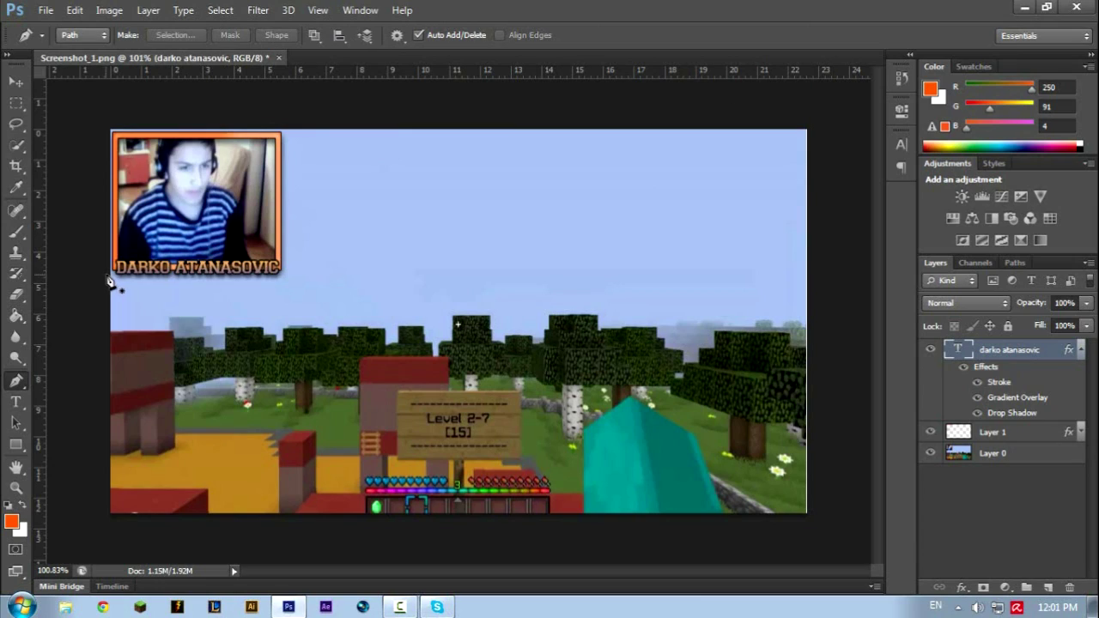
click(1009, 434)
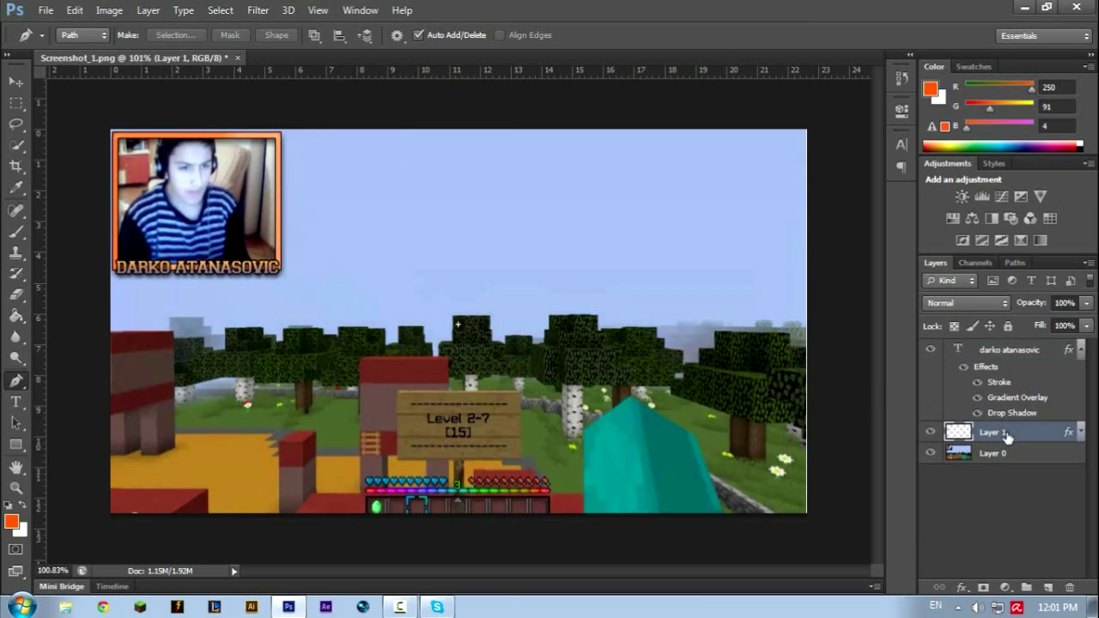
click(15, 102)
drag(113, 134, 280, 266)
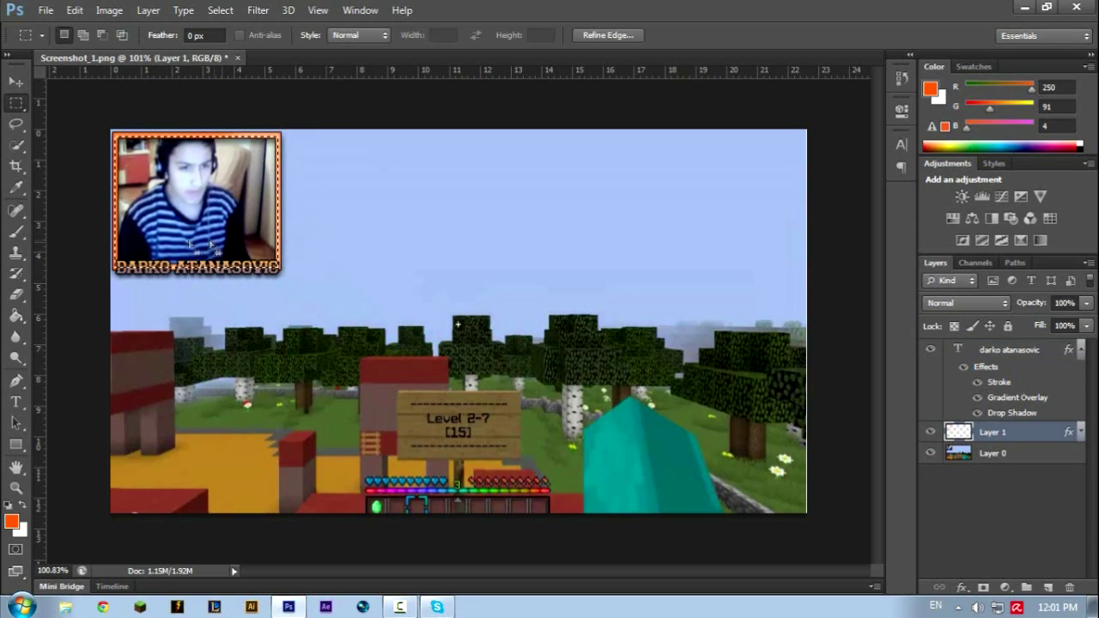
Step: Discard a trial pen path and add an empty Layer 2 above the frame layer
click(15, 380)
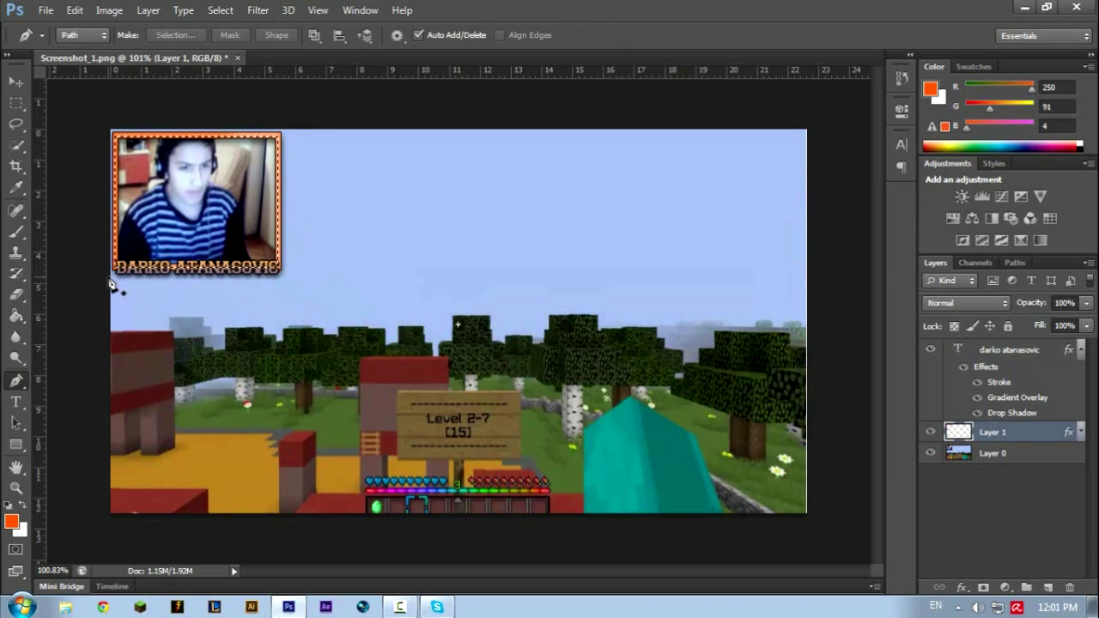
drag(119, 274, 106, 251)
key(ctrl+z)
click(1047, 588)
click(125, 256)
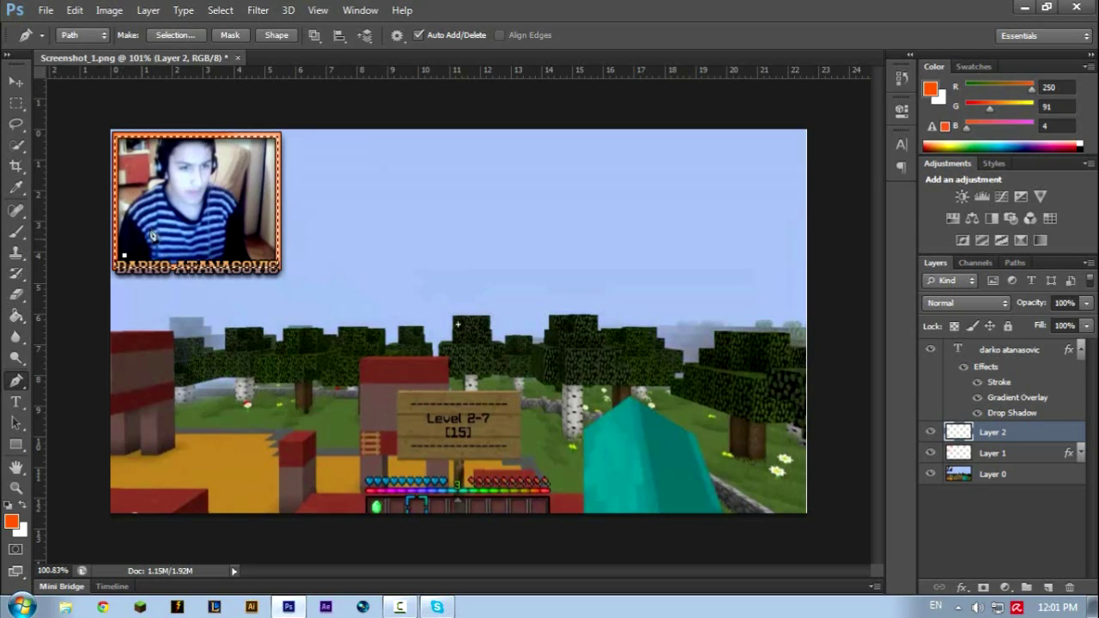
drag(266, 157, 301, 140)
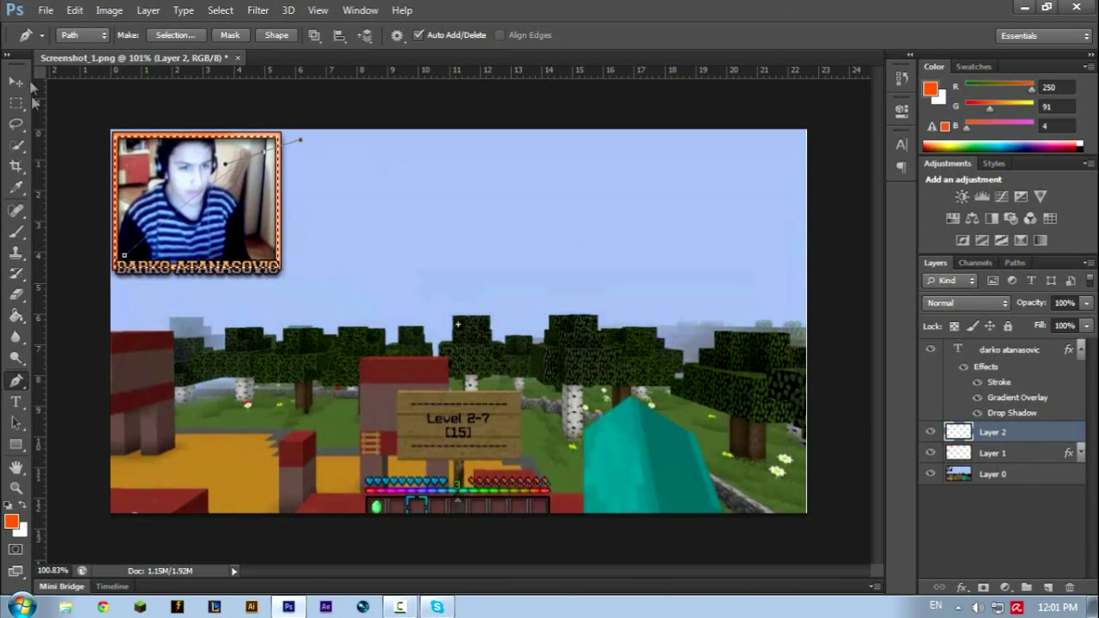
key(Escape)
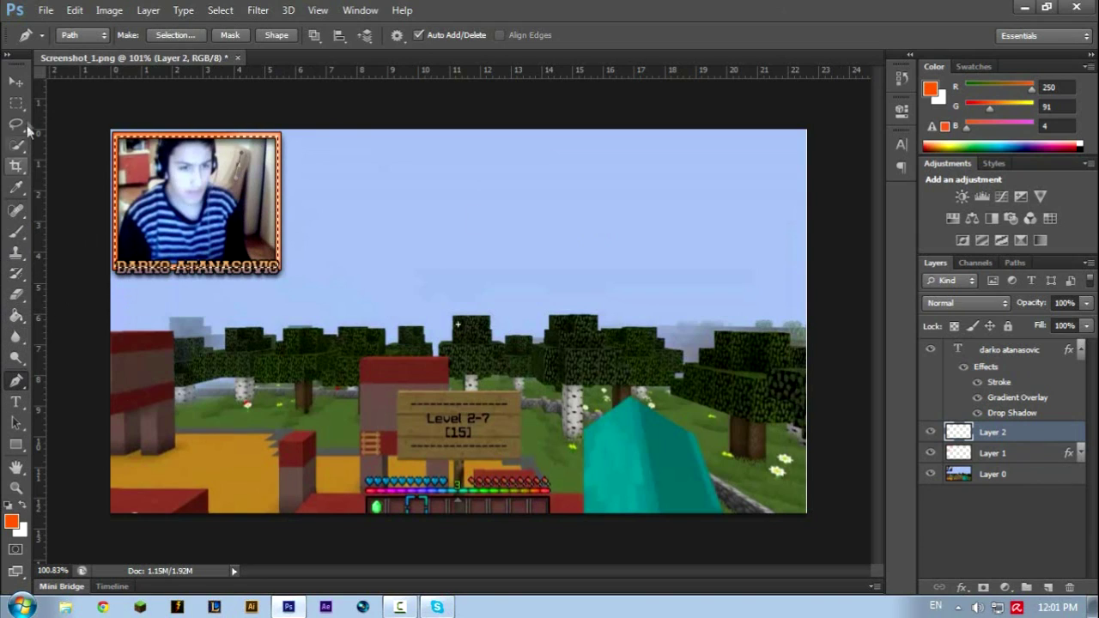
click(15, 81)
click(173, 172)
click(522, 237)
click(170, 205)
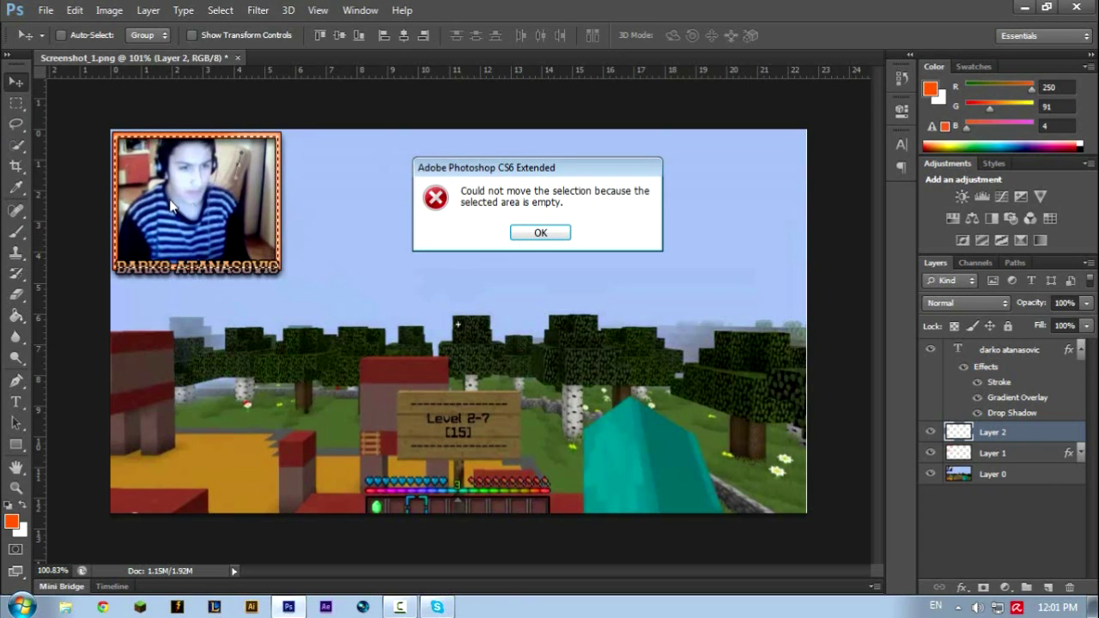
click(535, 236)
click(15, 102)
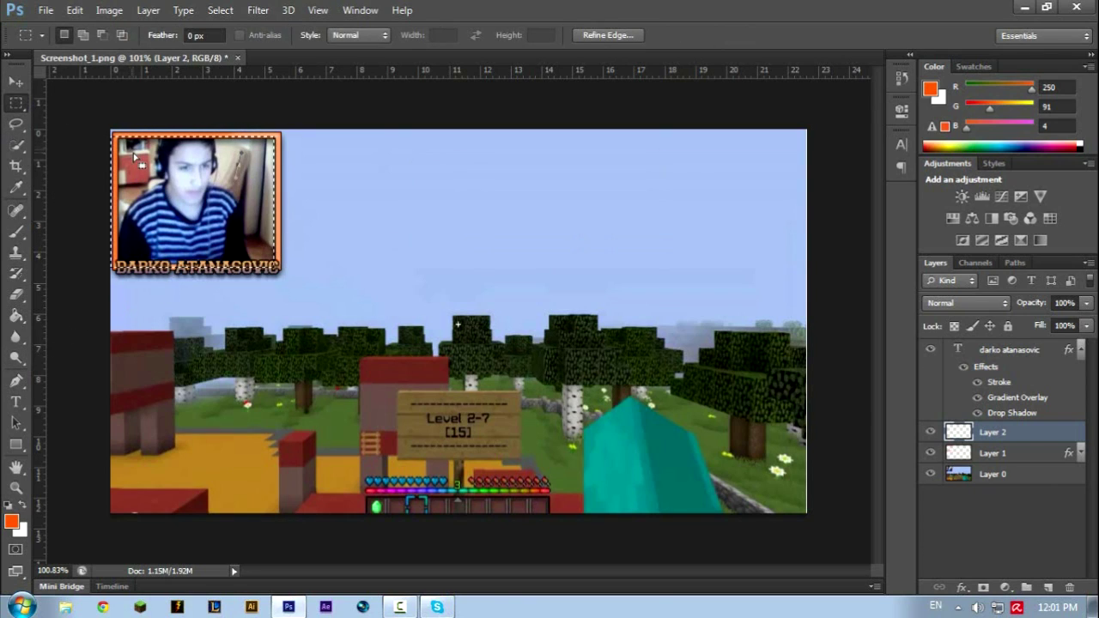
right_click(136, 155)
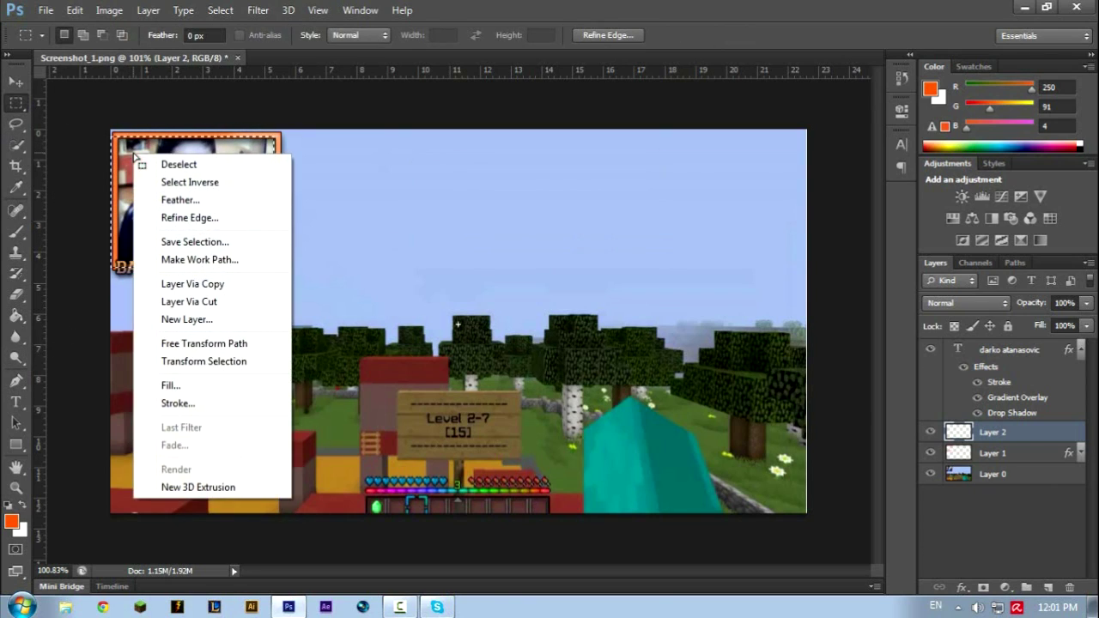
click(254, 248)
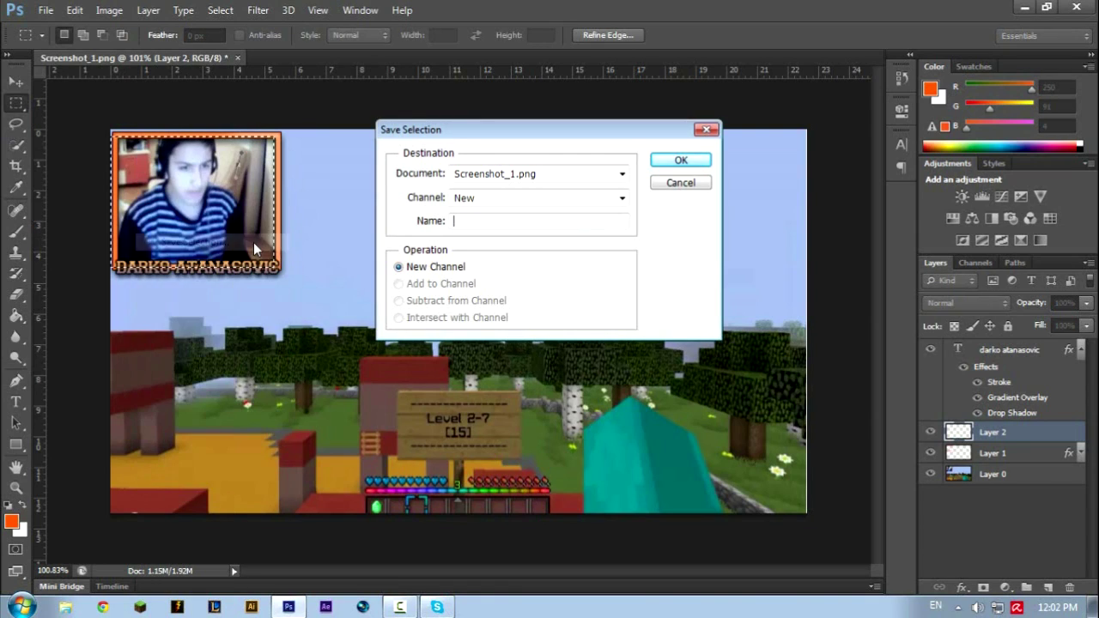
click(688, 183)
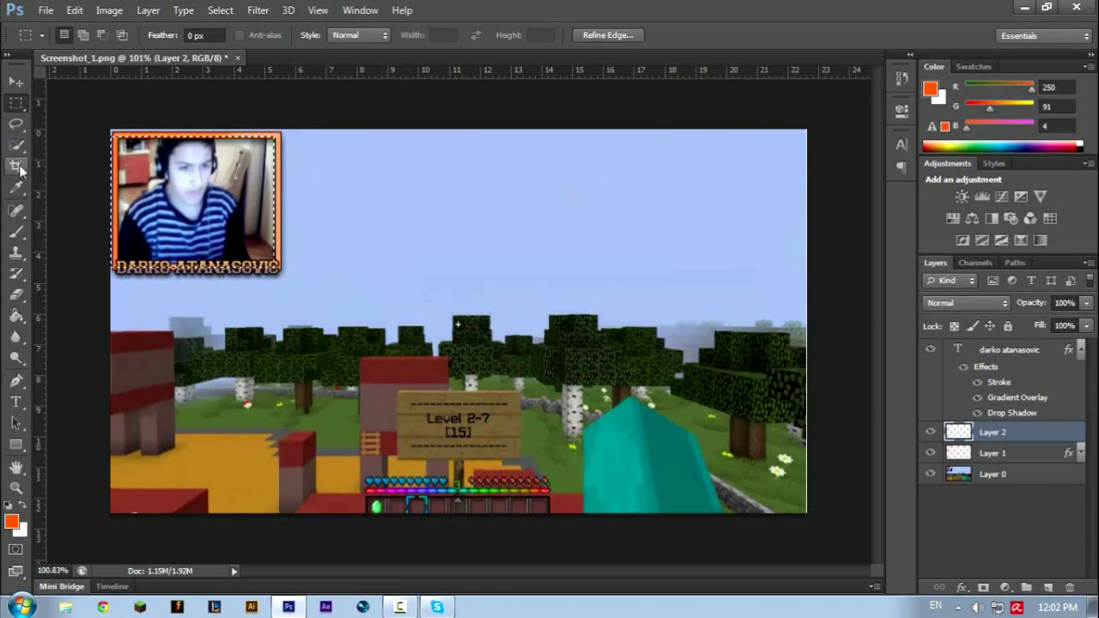
click(15, 80)
key(Left)
click(552, 234)
key(Left)
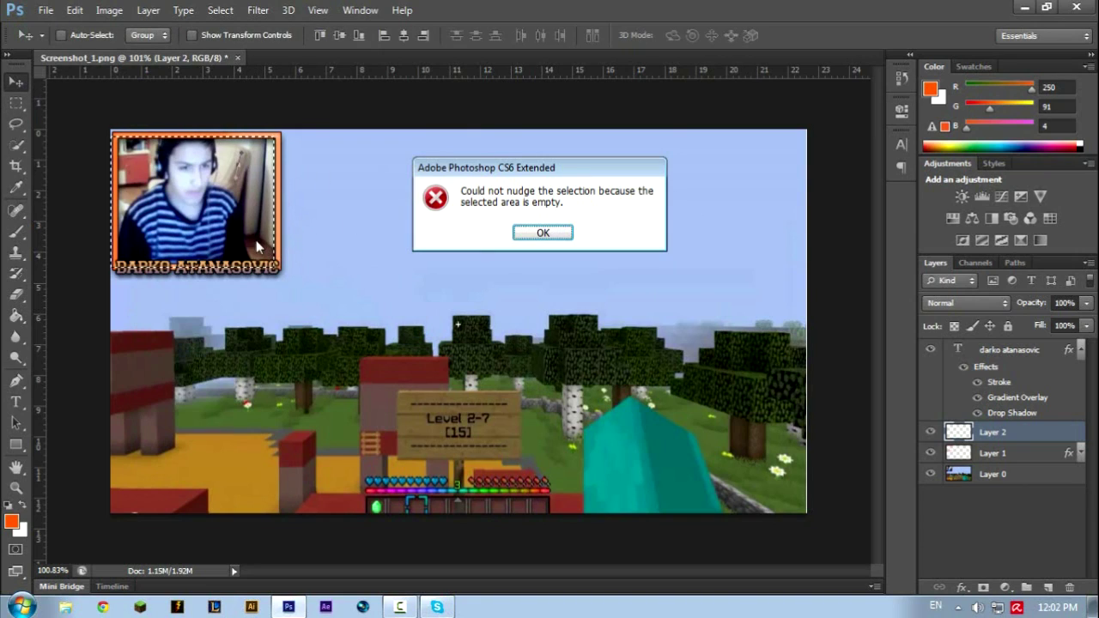
click(532, 236)
click(1040, 453)
key(Down)
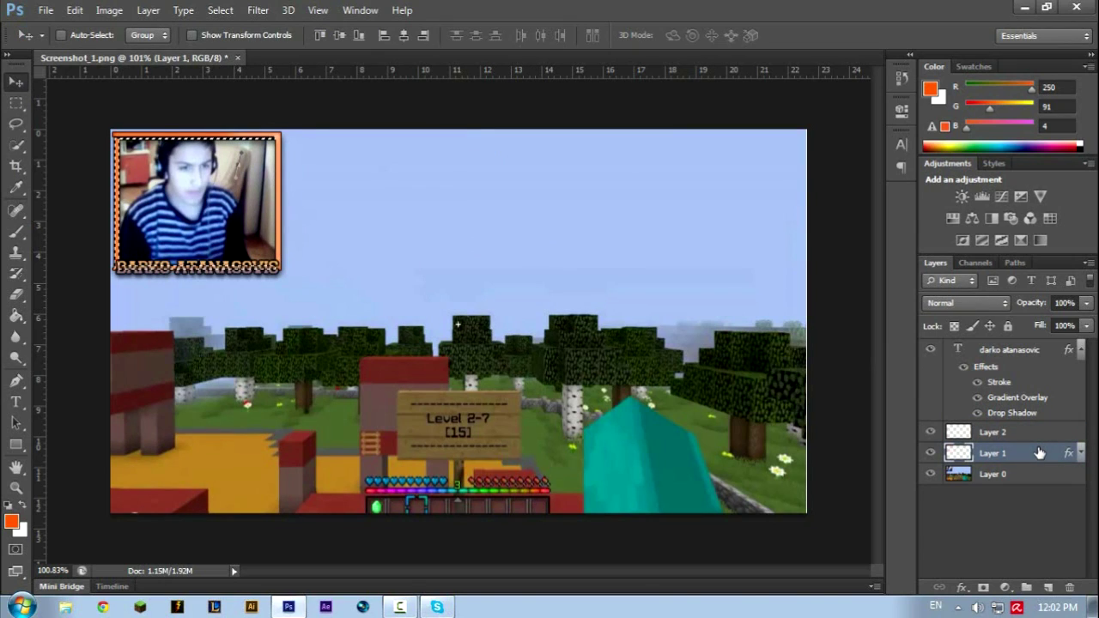
key(shift+Down)
key(shift+Down)
key(shift+Up)
key(shift+Up)
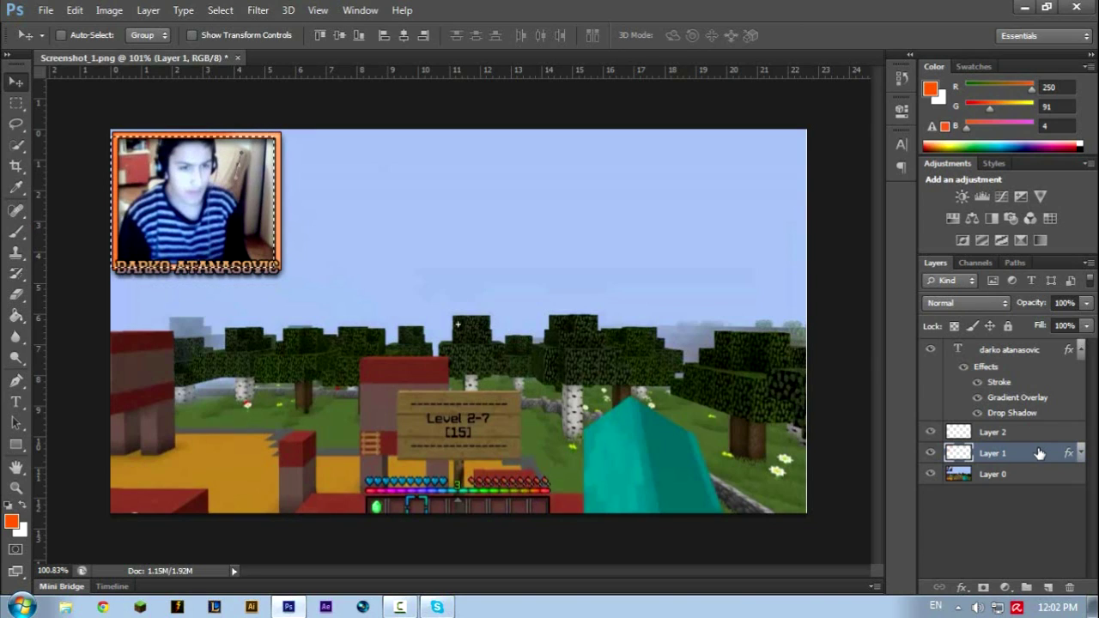
click(1050, 433)
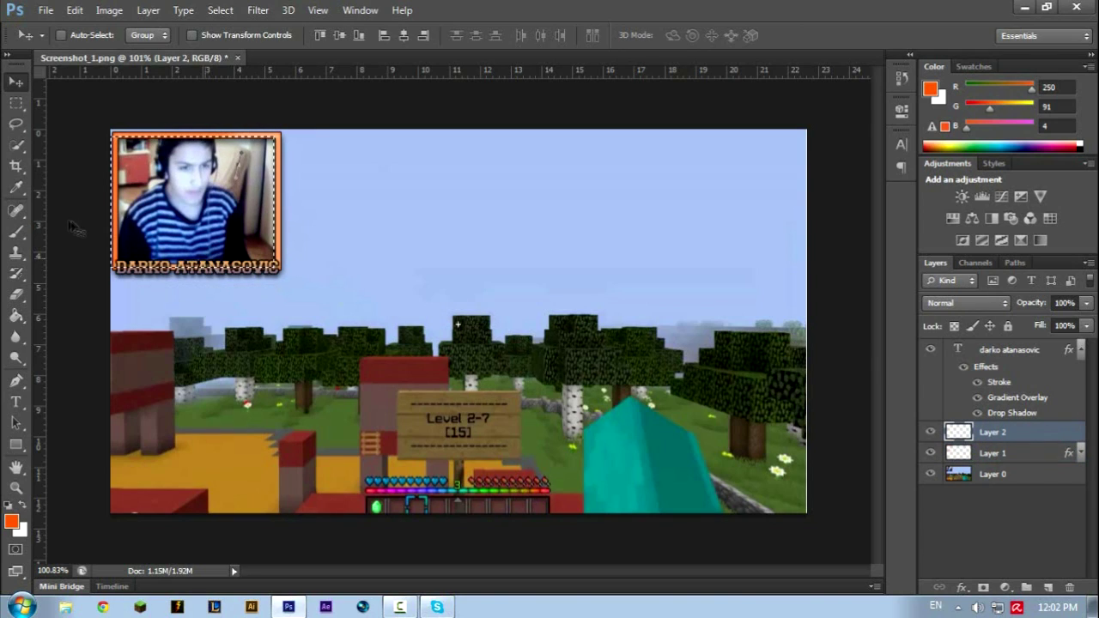
Step: Draw a Rectangle 1 shape over the webcam frame with fill and opacity at 0%
click(15, 273)
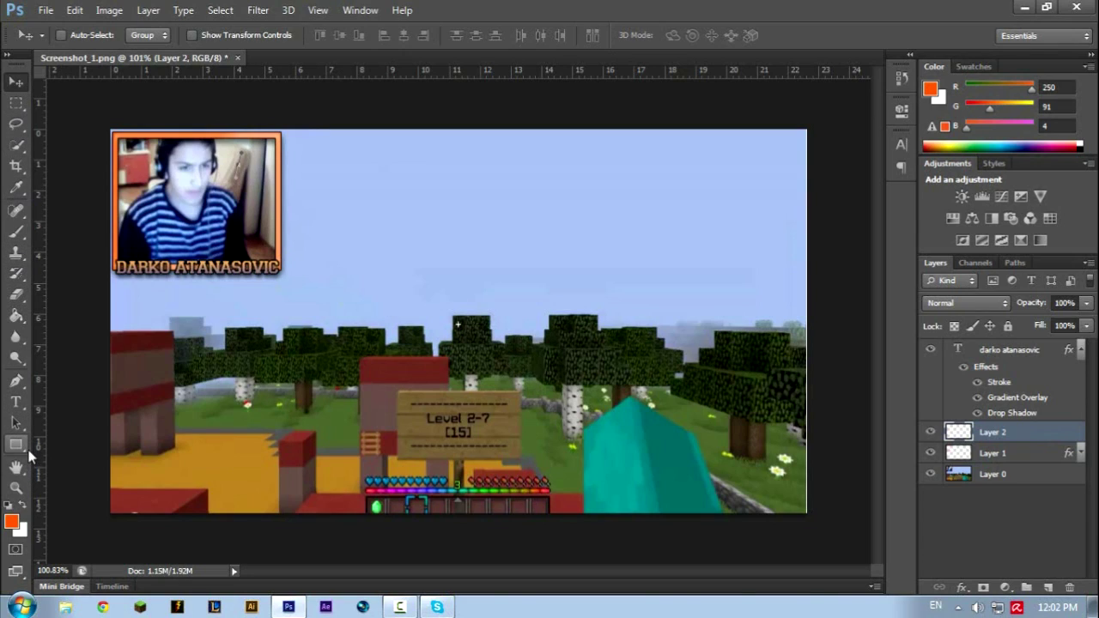
click(16, 444)
drag(113, 134, 280, 273)
drag(1042, 325, 842, 347)
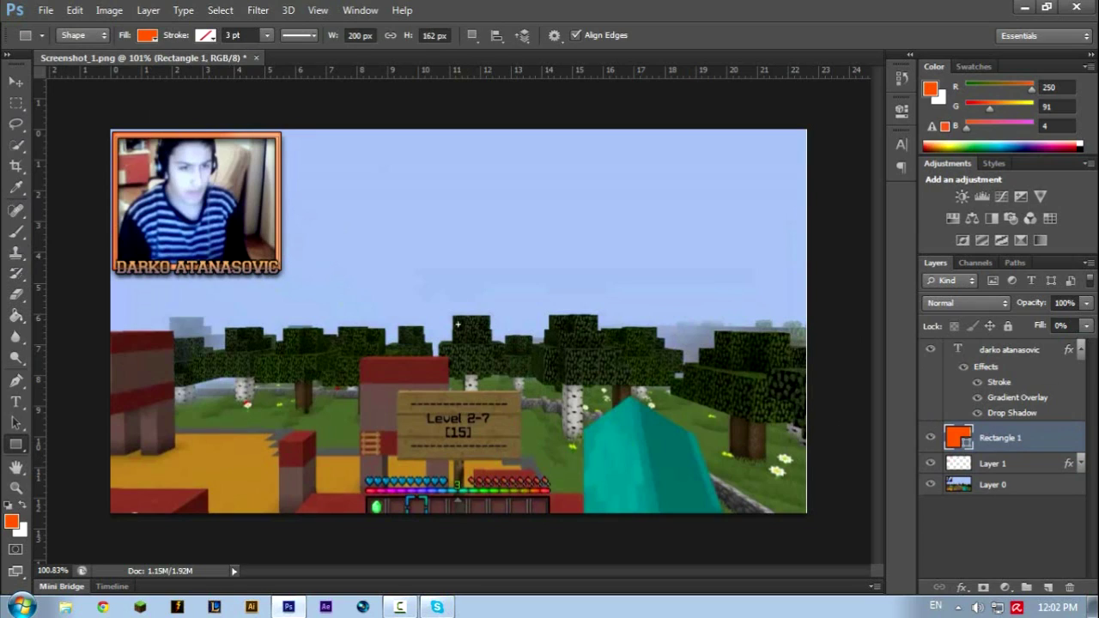
drag(1045, 306, 843, 337)
Step: Draw a closed pen path around the frame's top and left side and make it a selection
click(16, 380)
drag(451, 118, 624, 152)
drag(489, 107, 389, 84)
click(168, 97)
click(86, 109)
click(76, 199)
click(64, 282)
click(73, 315)
right_click(186, 185)
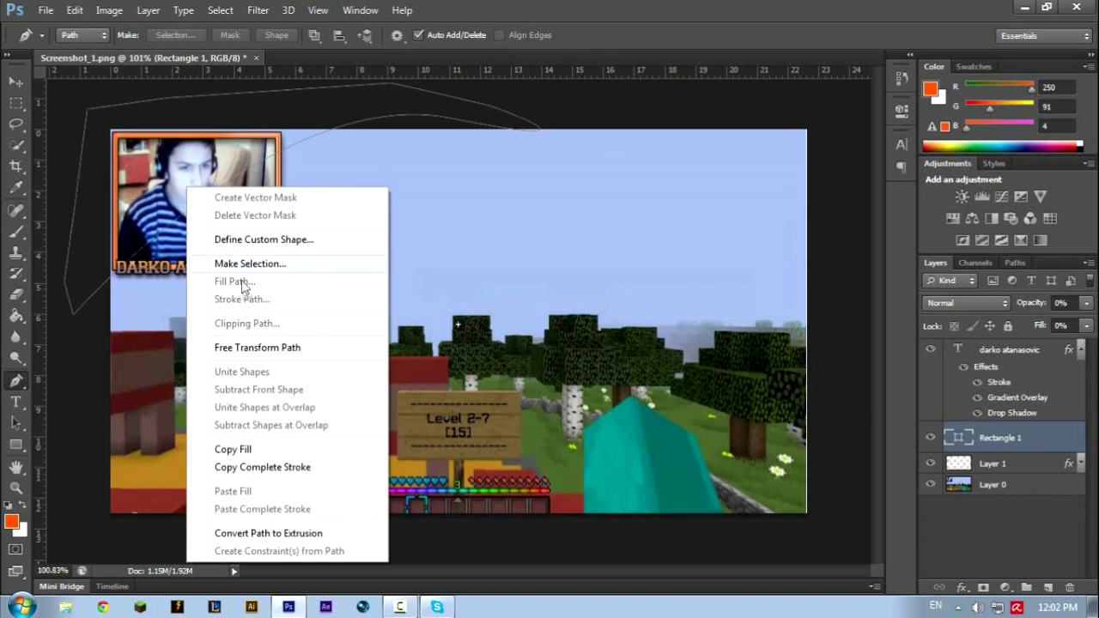
click(257, 266)
click(647, 175)
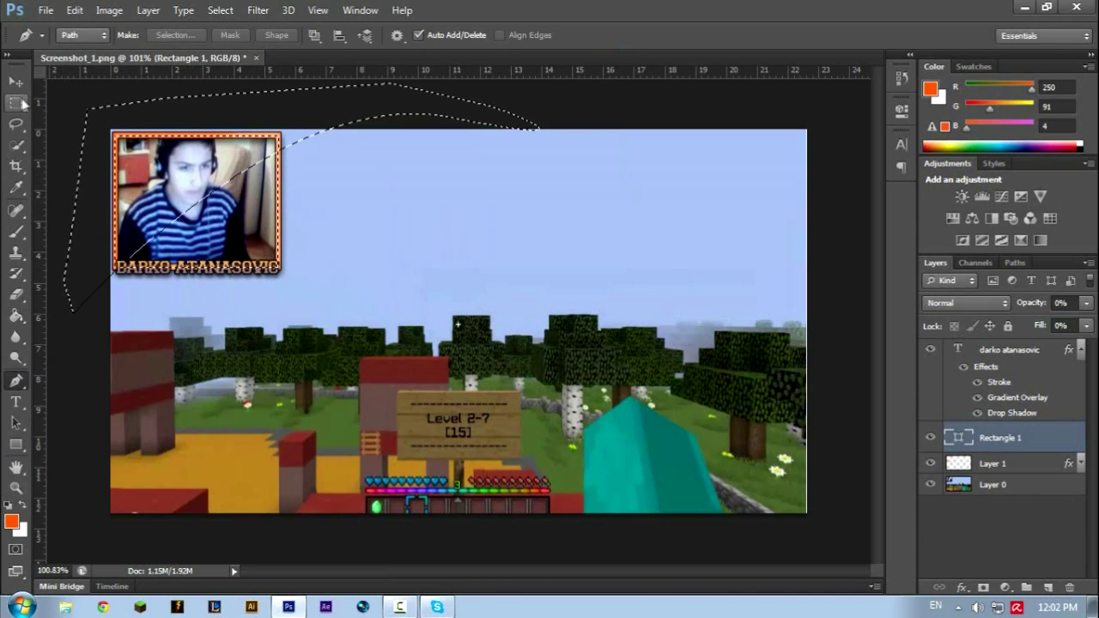
Step: Paint-bucket the Rectangle 1 layer white, accepting rasterization, then deselect with Ctrl+D
click(16, 315)
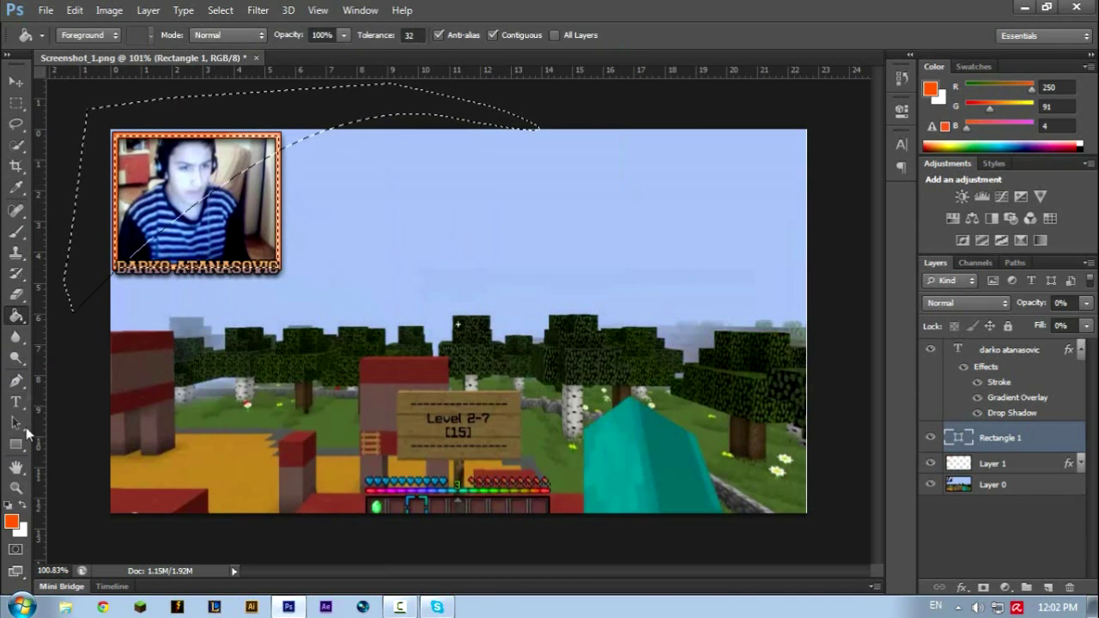
click(24, 514)
click(131, 232)
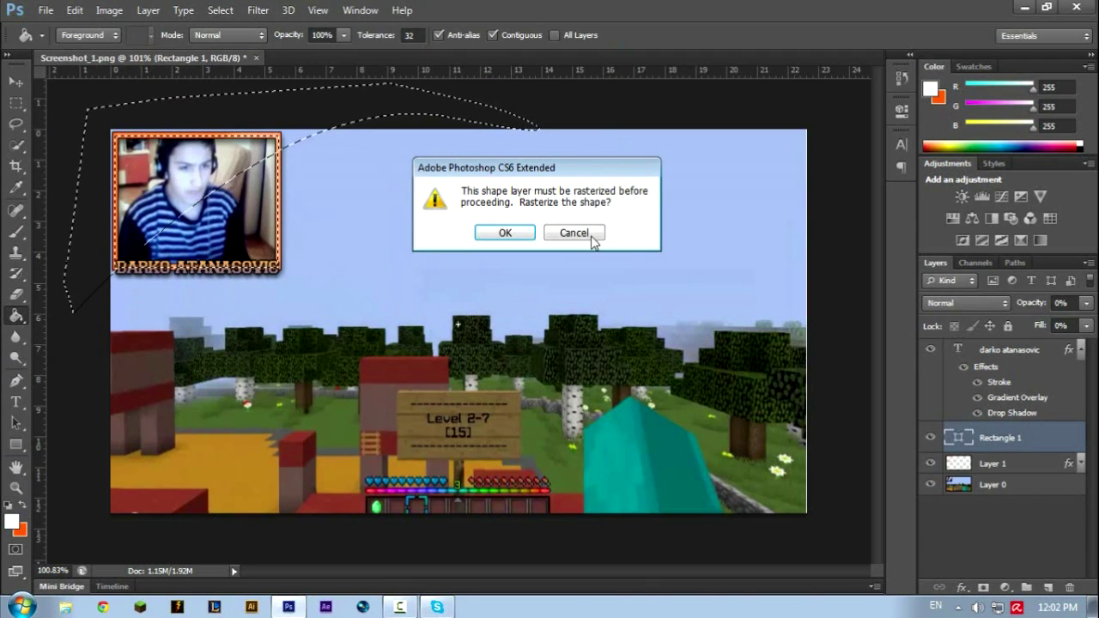
click(500, 235)
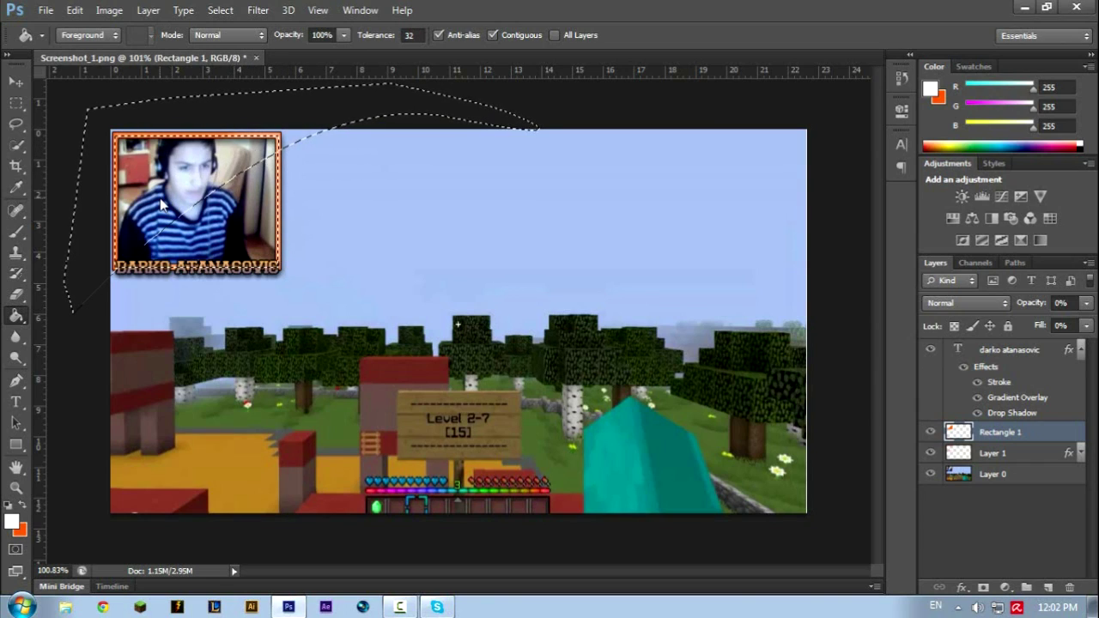
key(ctrl+d)
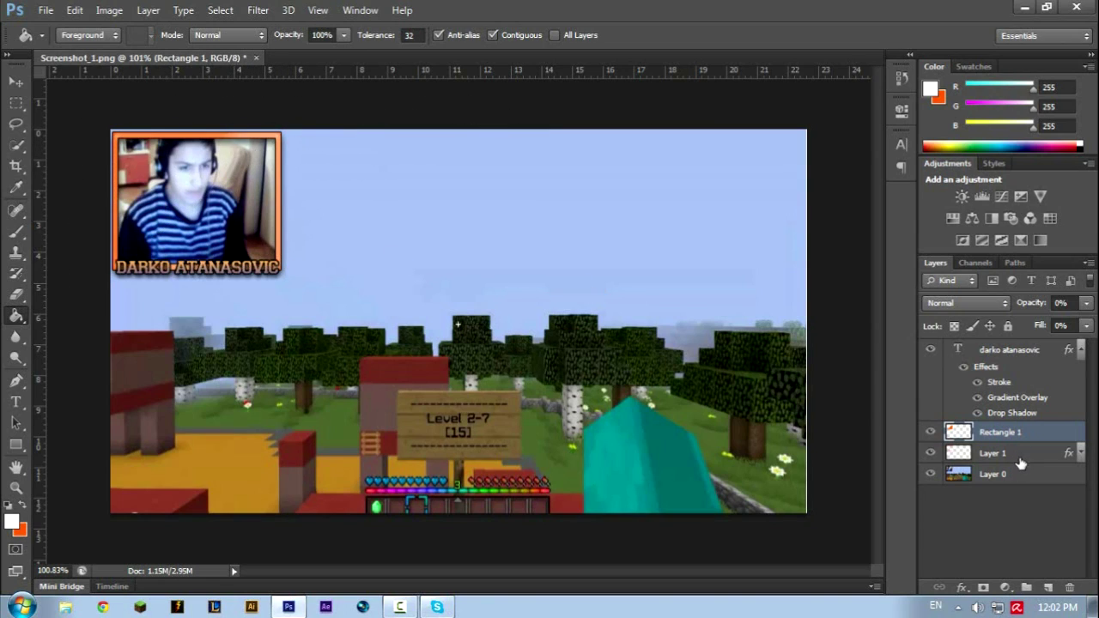
Step: Make Rectangle 1 visible and merge it down into Layer 1
shift+click(1021, 464)
click(953, 437)
click(929, 434)
key(ctrl+e)
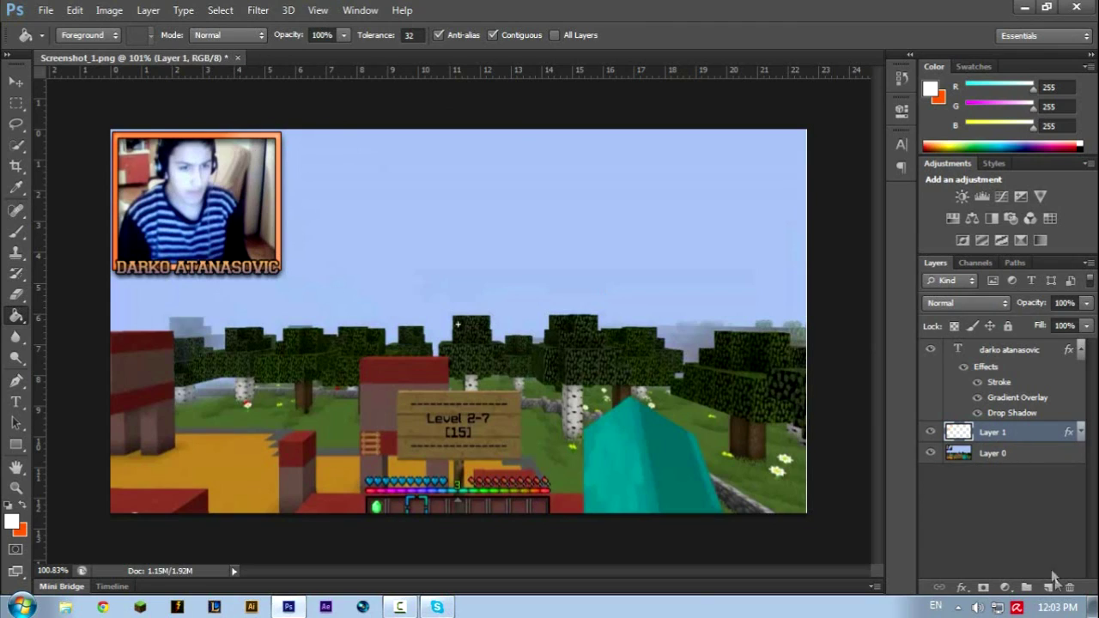
Step: On a new layer, draw an orange rectangle over the webcam frame
click(1046, 589)
click(15, 444)
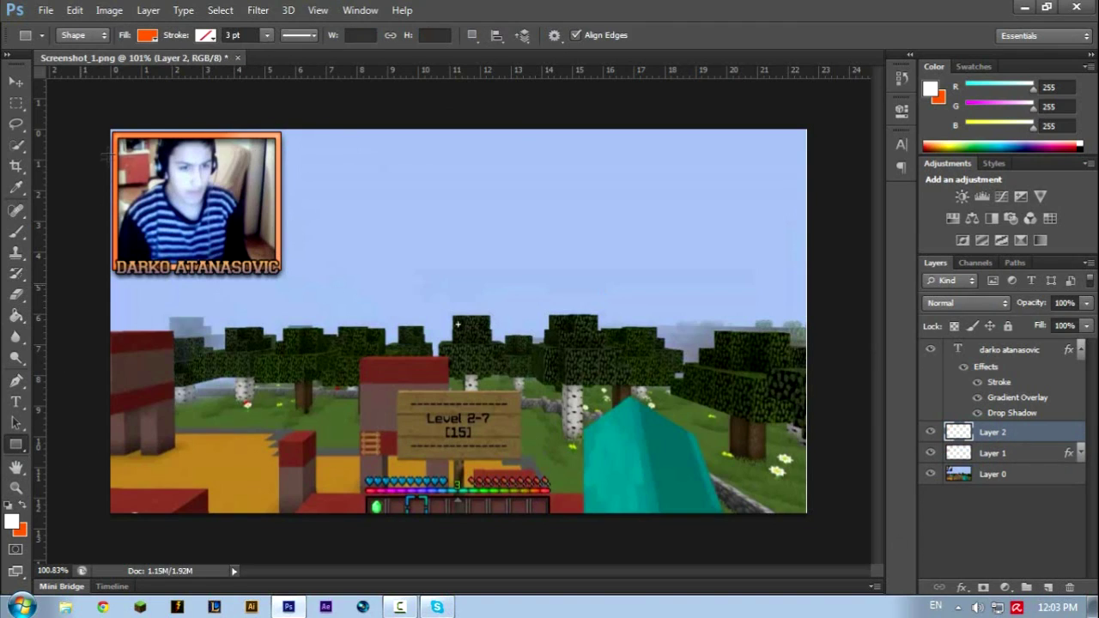
drag(112, 133, 282, 268)
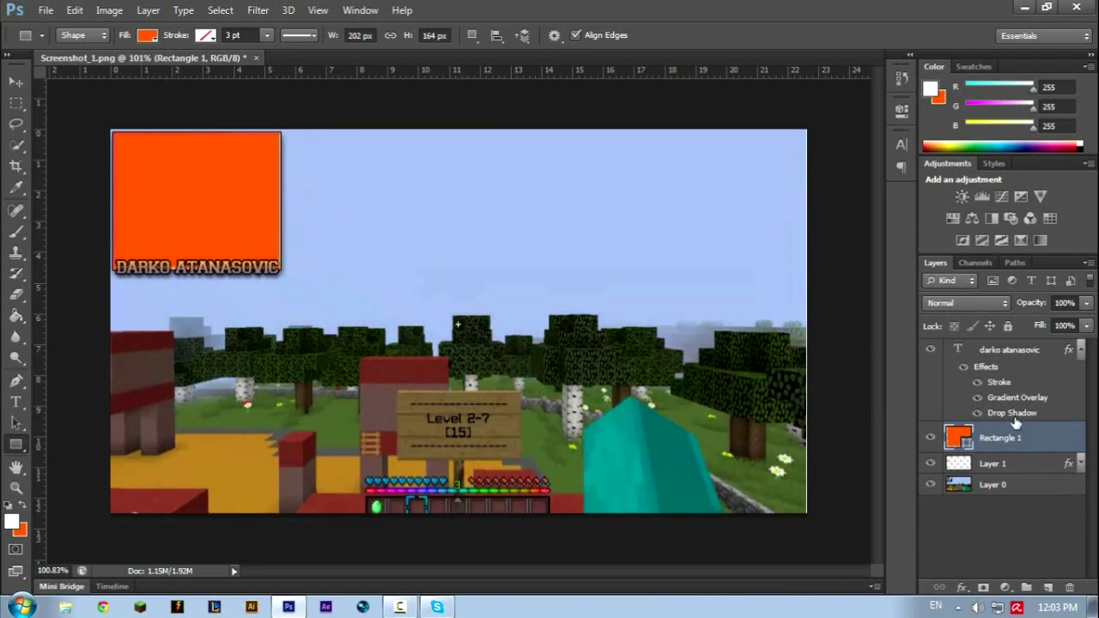
Step: On another new layer, pen a closed curved path around the box's top-left corner
click(1048, 589)
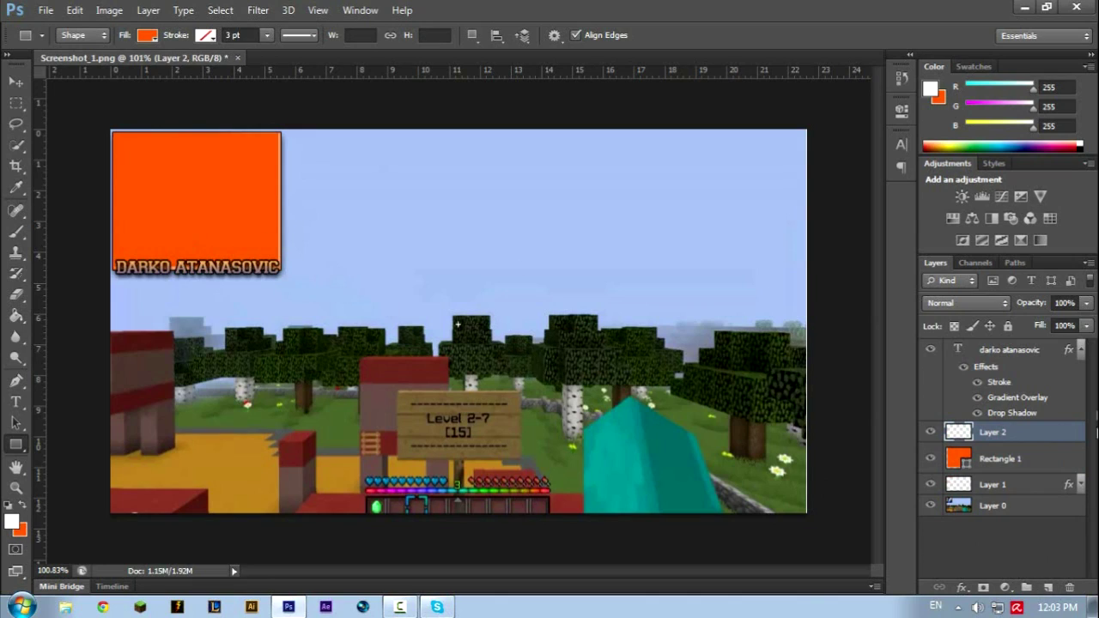
click(15, 381)
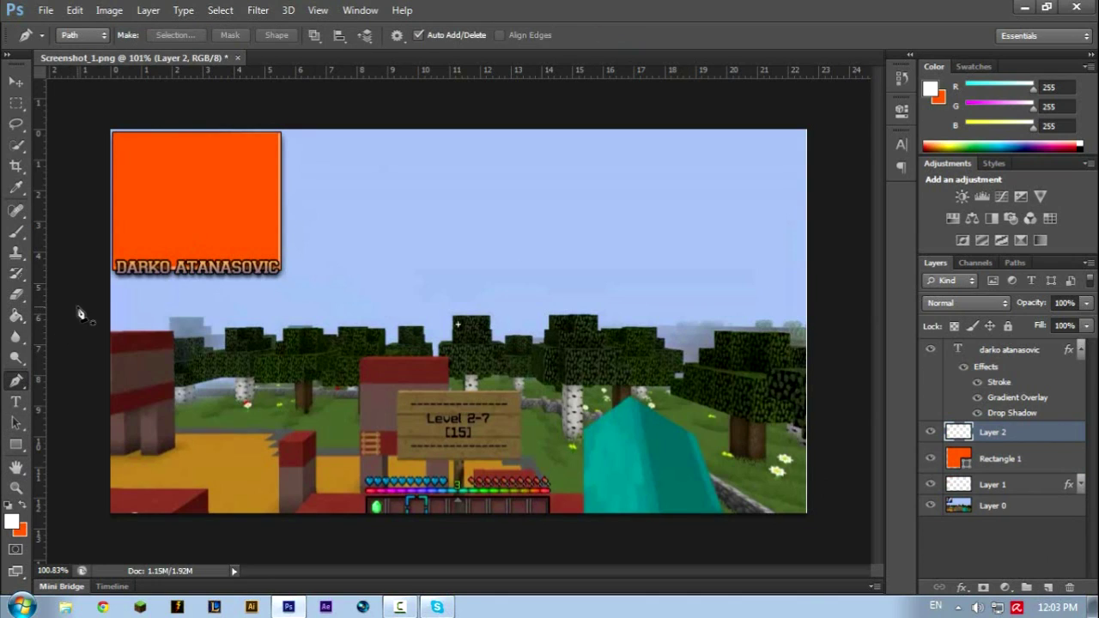
drag(381, 112, 484, 129)
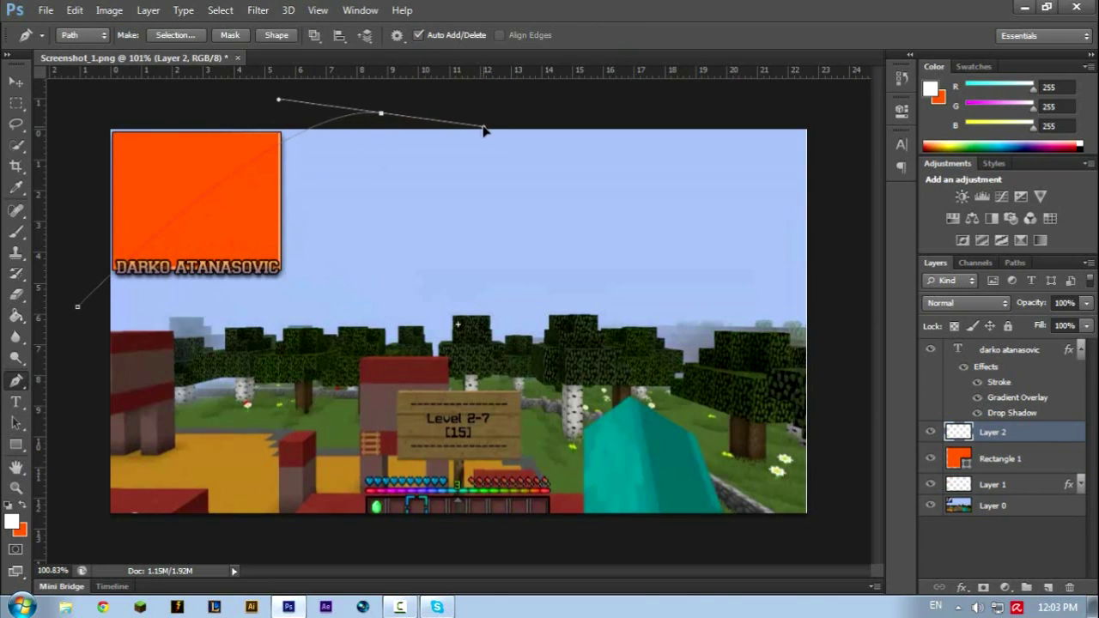
click(242, 96)
click(112, 112)
click(82, 160)
click(66, 254)
click(77, 309)
Step: Turn the path into a selection, fill it with white, and deselect
right_click(172, 183)
click(255, 262)
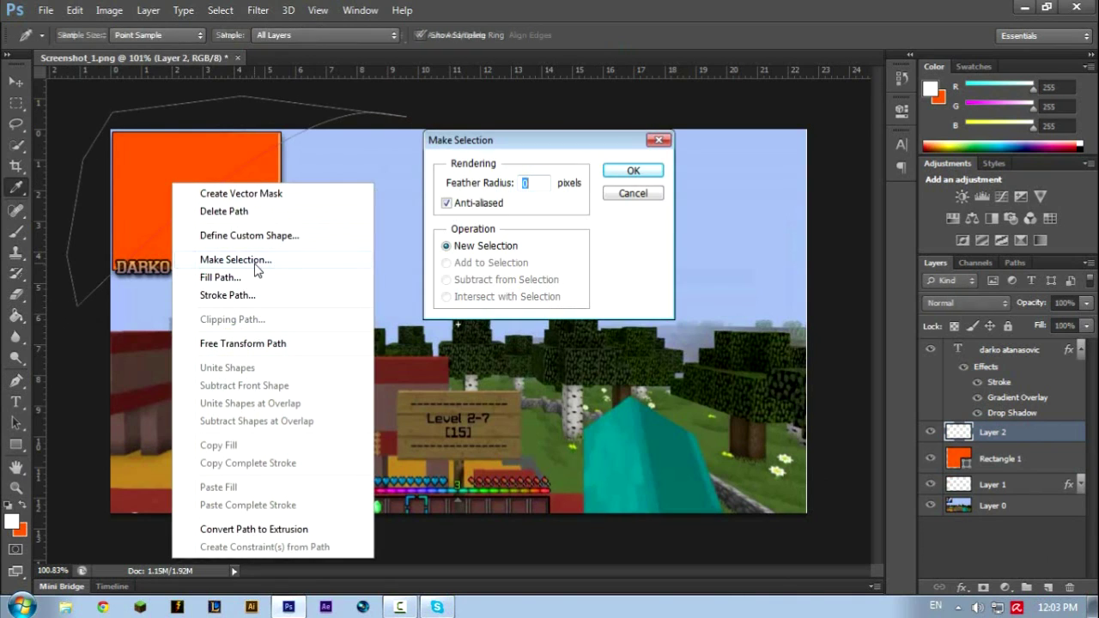
click(633, 171)
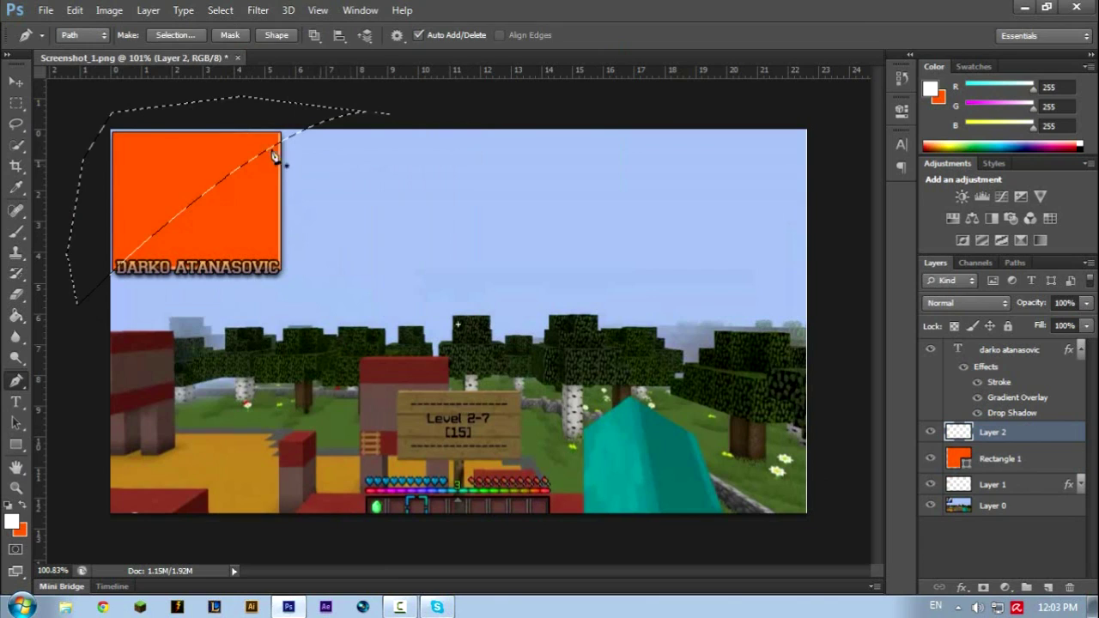
click(16, 315)
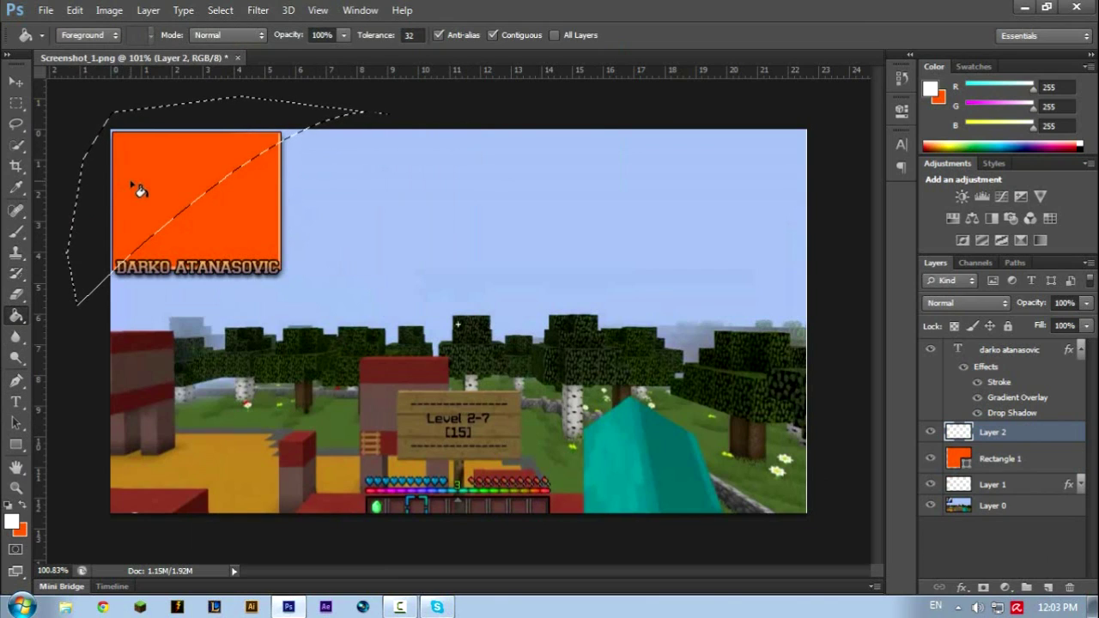
click(140, 190)
key(ctrl+d)
Step: Clip Layer 2 to Rectangle 1 and set Layer 2's fill to 80%
click(15, 81)
right_click(1012, 438)
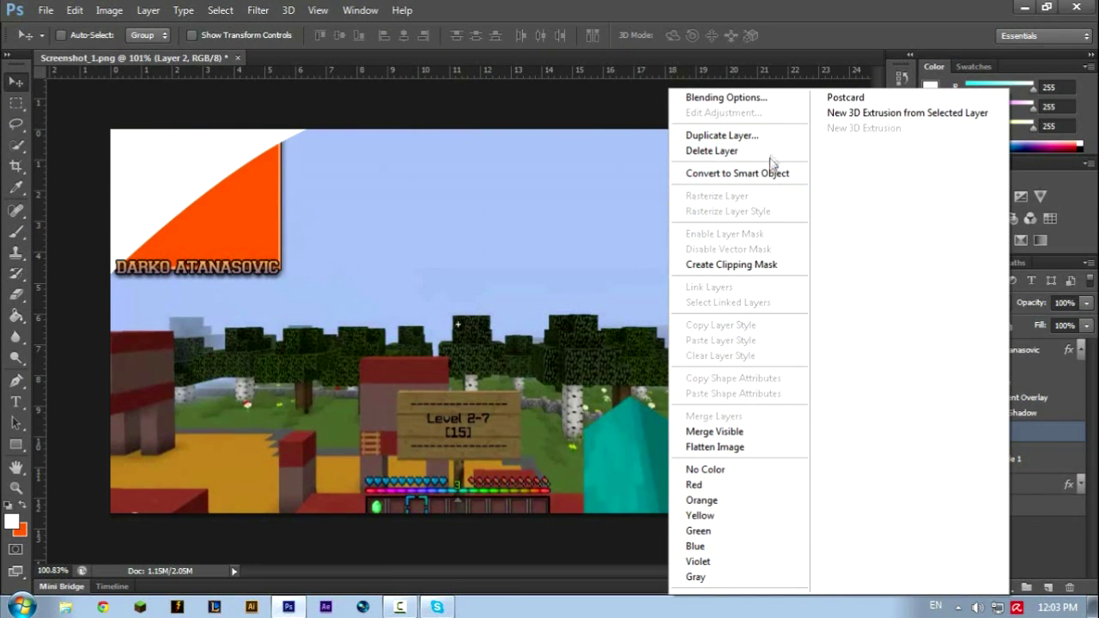
click(777, 266)
drag(1038, 325, 826, 350)
click(1062, 326)
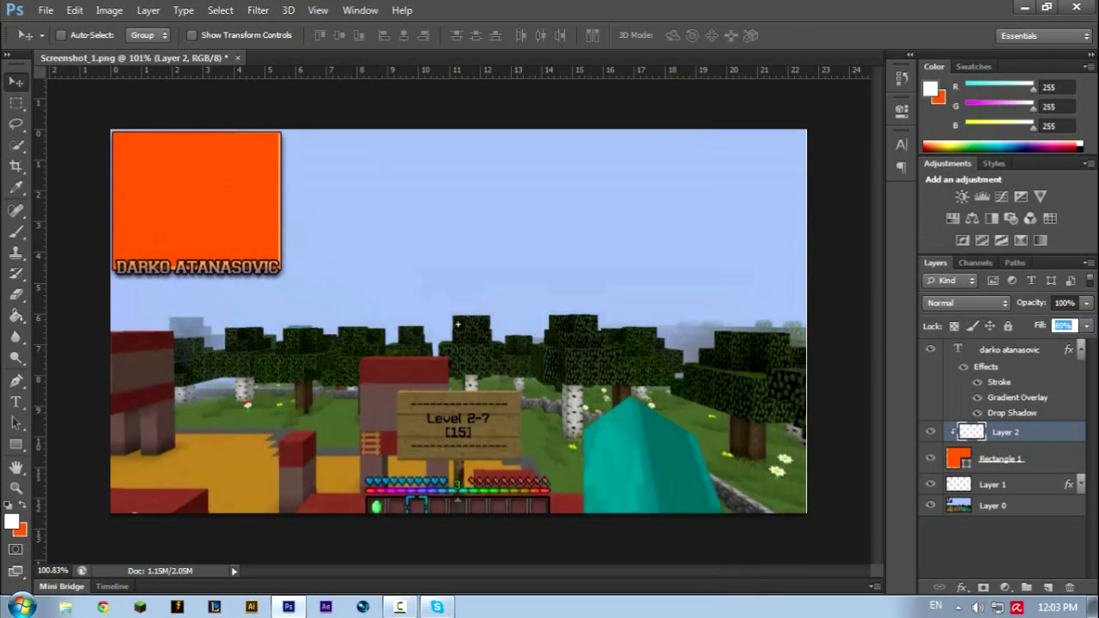
text(80)
key(Return)
click(1040, 469)
Step: Show Layer 2 again and set Rectangle 1's fill to 79%
drag(1031, 331, 592, 342)
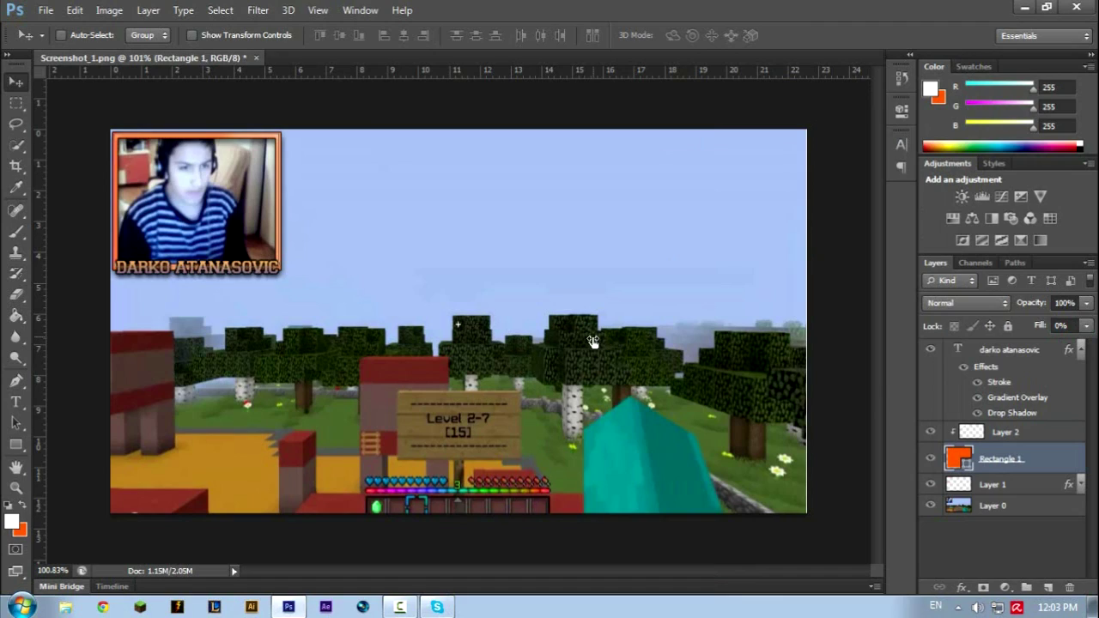
click(1065, 439)
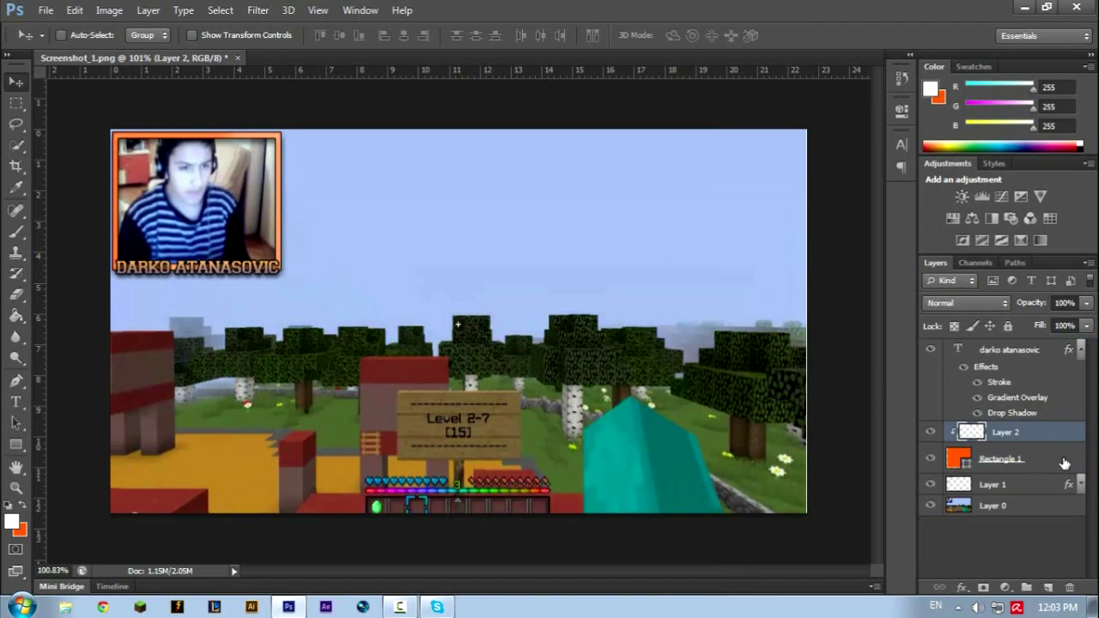
click(931, 434)
click(995, 458)
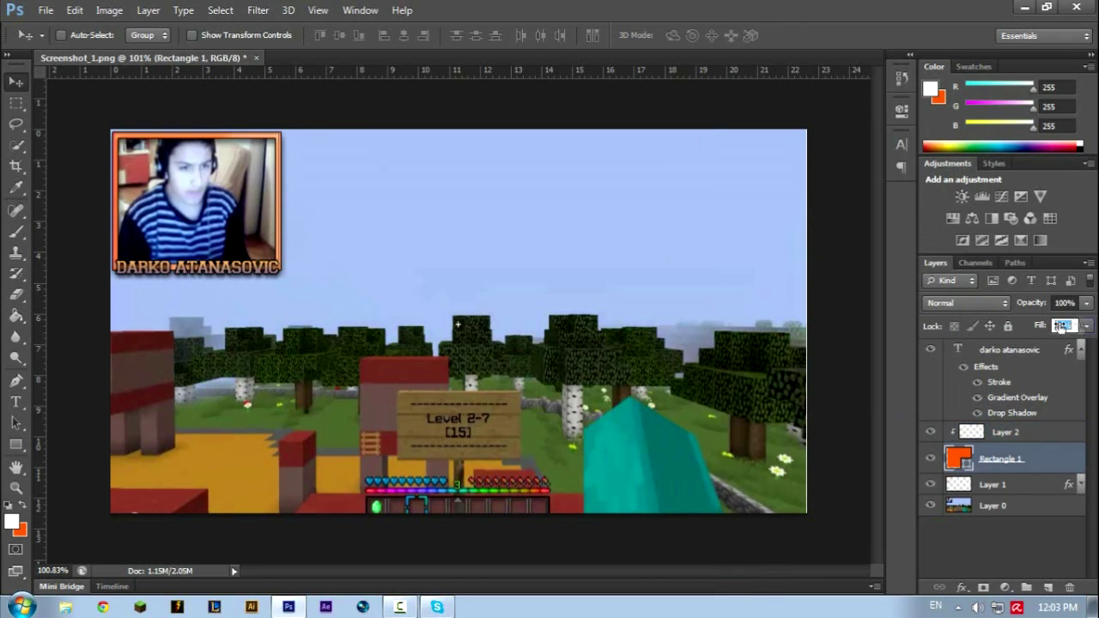
click(1065, 325)
text(79)
key(Return)
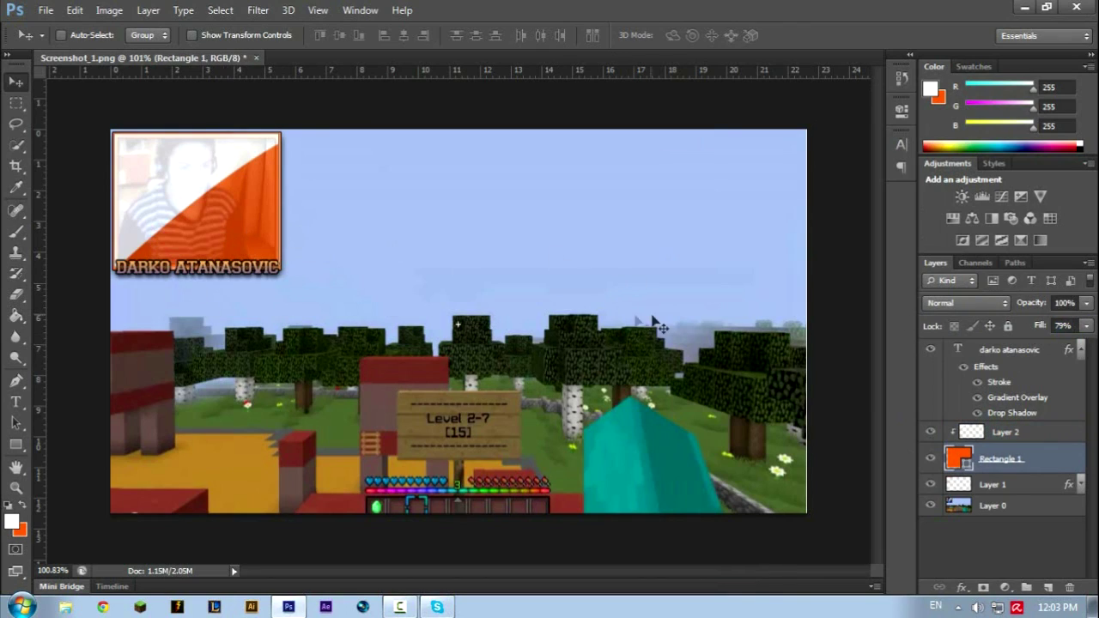
Step: Release Layer 2's clipping mask and hide Rectangle 1
click(1065, 433)
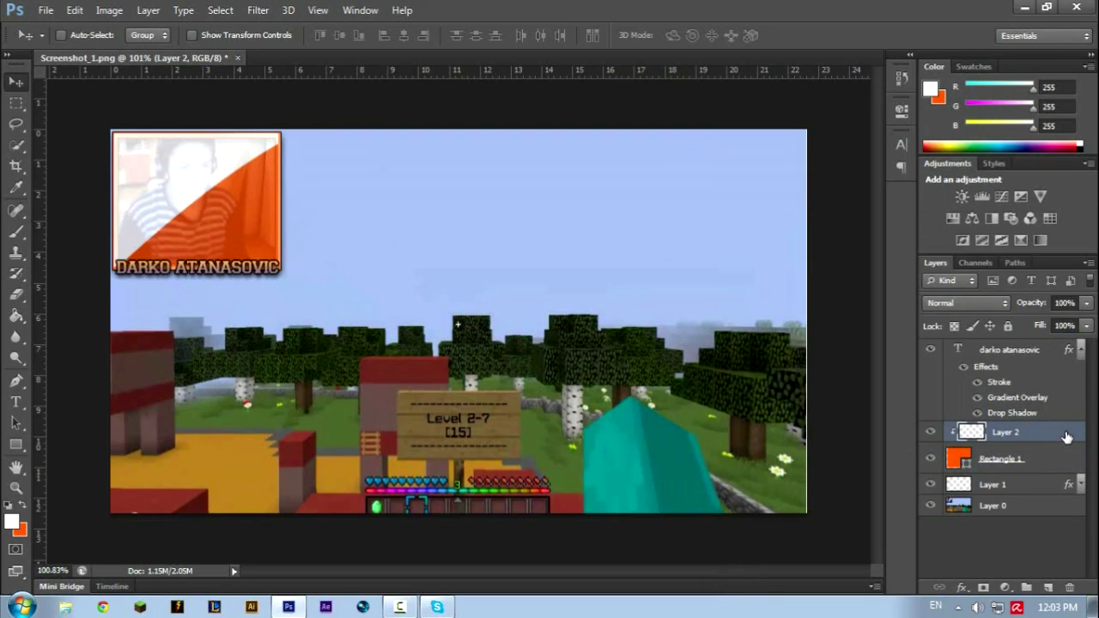
click(1057, 464)
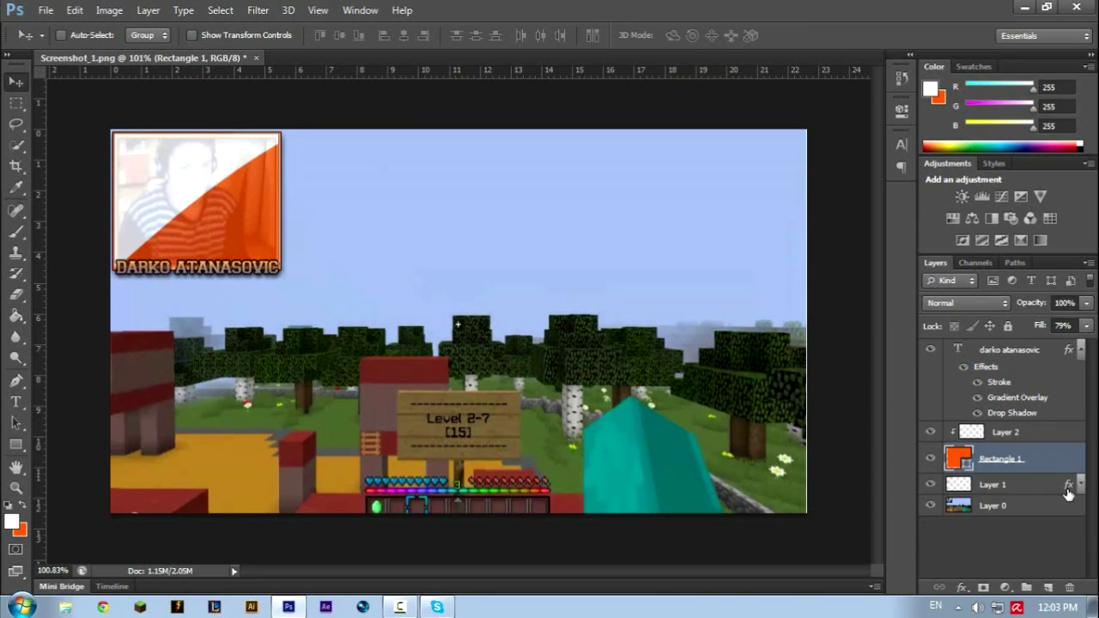
click(1026, 433)
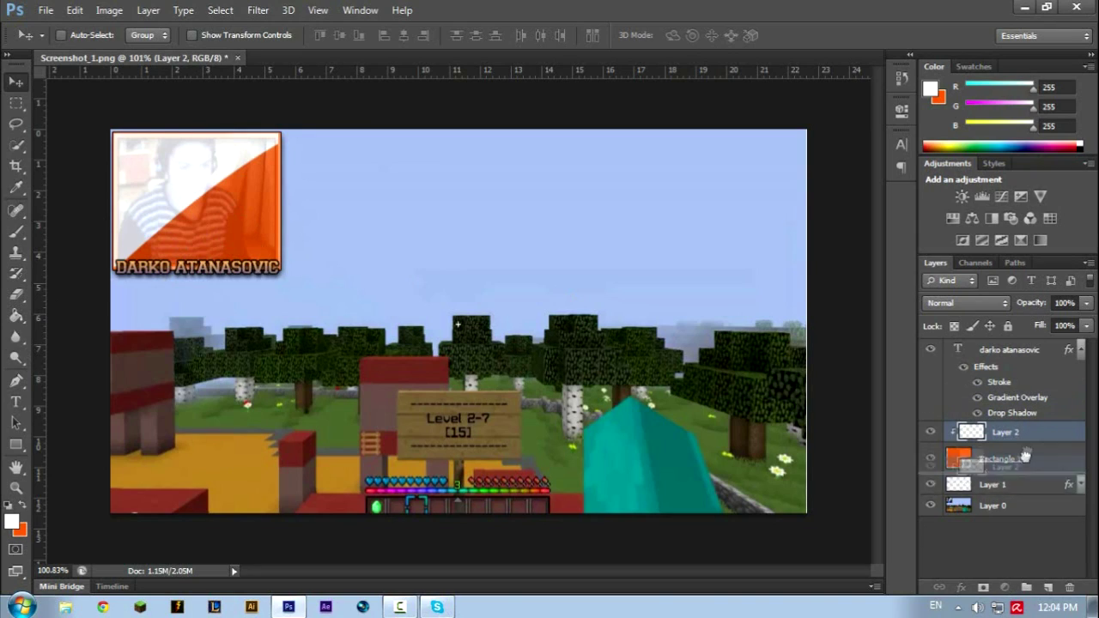
right_click(1035, 433)
click(796, 271)
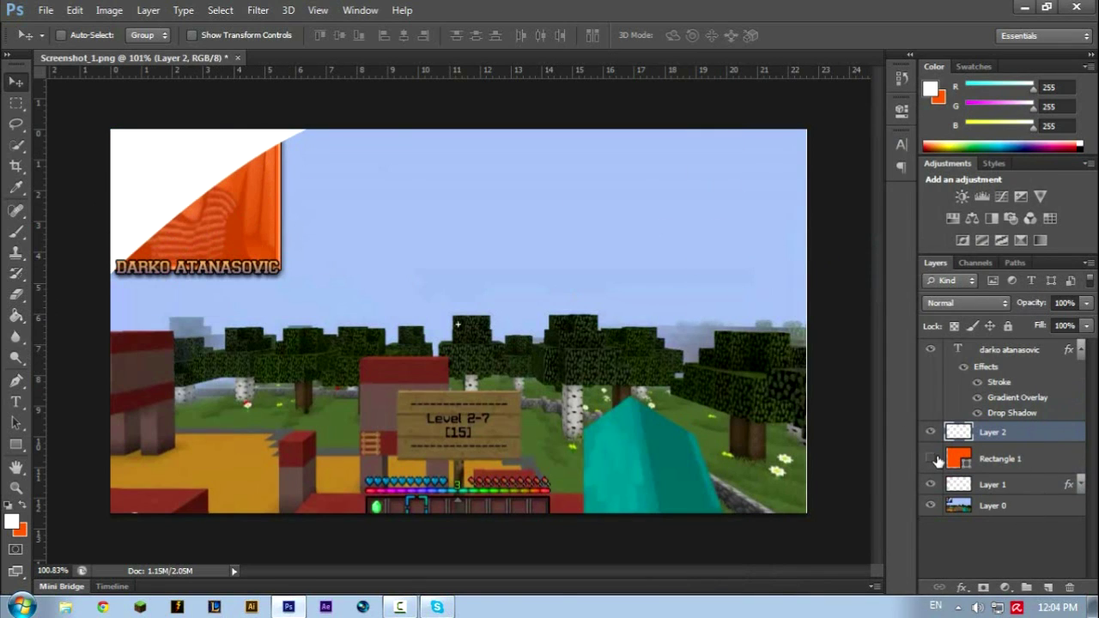
click(931, 458)
click(931, 432)
click(931, 432)
Step: Hide Layer 2 and place horizontal guides along the webcam frame's top edge
click(931, 432)
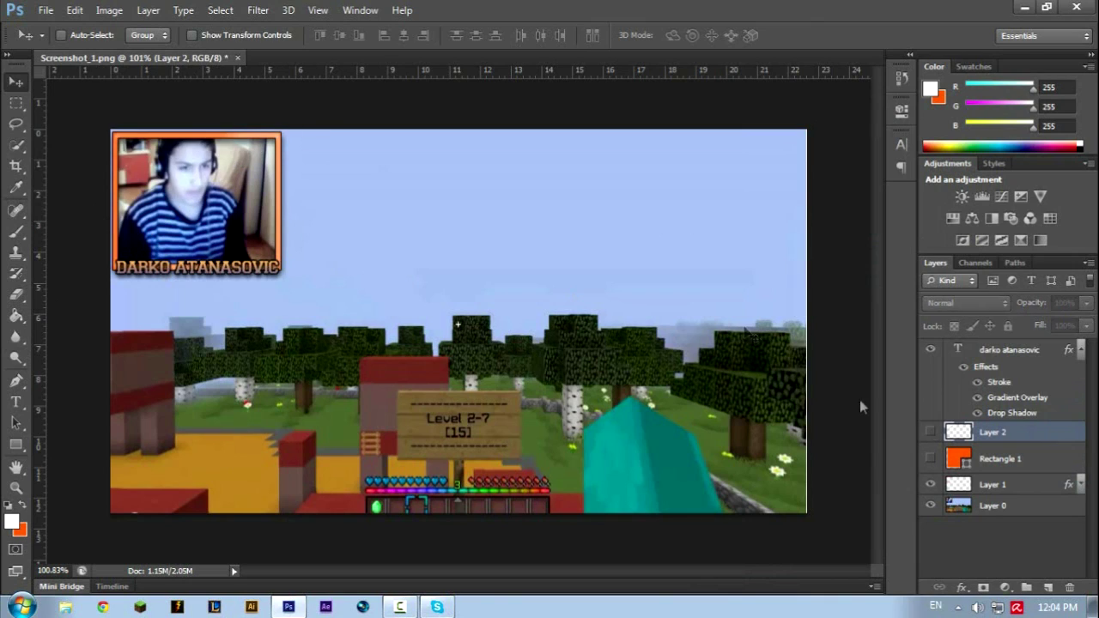
drag(435, 70, 425, 136)
scroll(304, 147, up, 2)
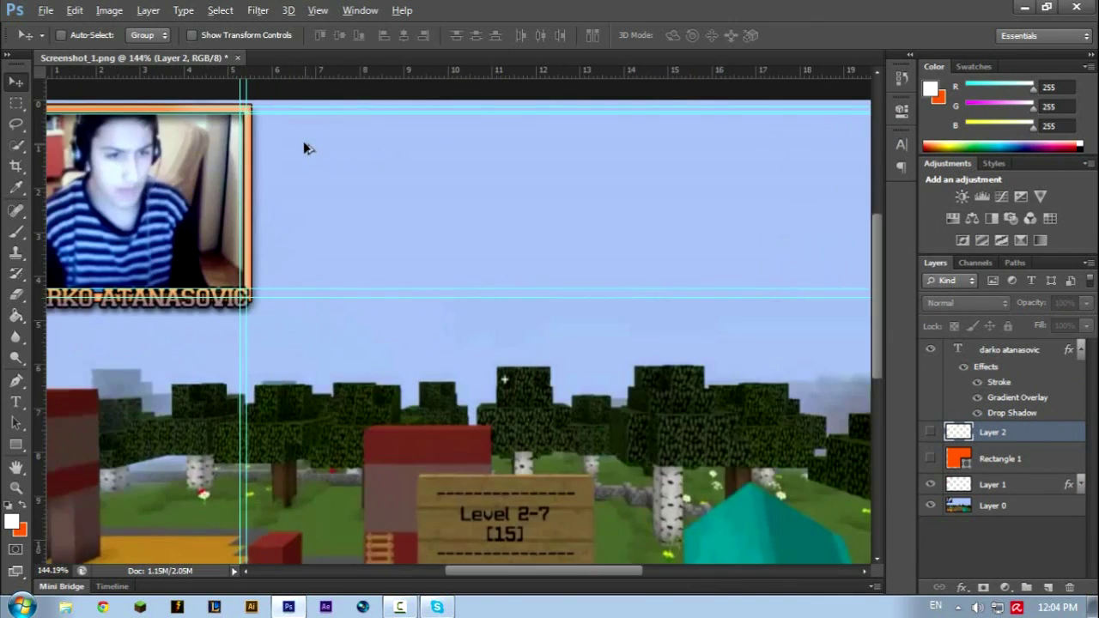
drag(264, 112, 271, 134)
scroll(271, 135, up, 5)
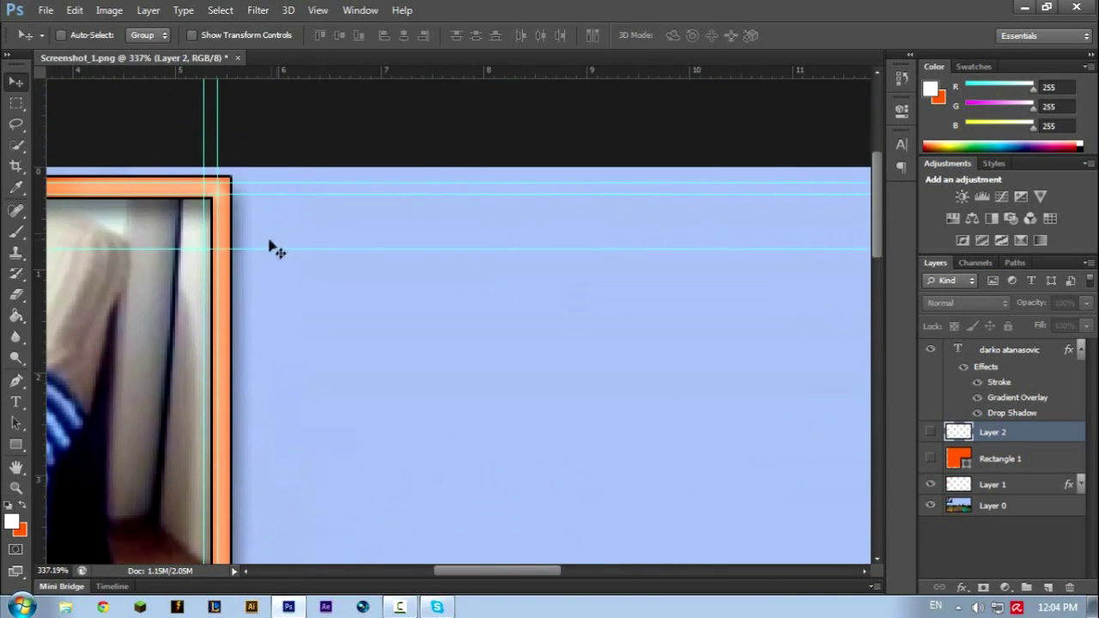
drag(272, 248, 263, 176)
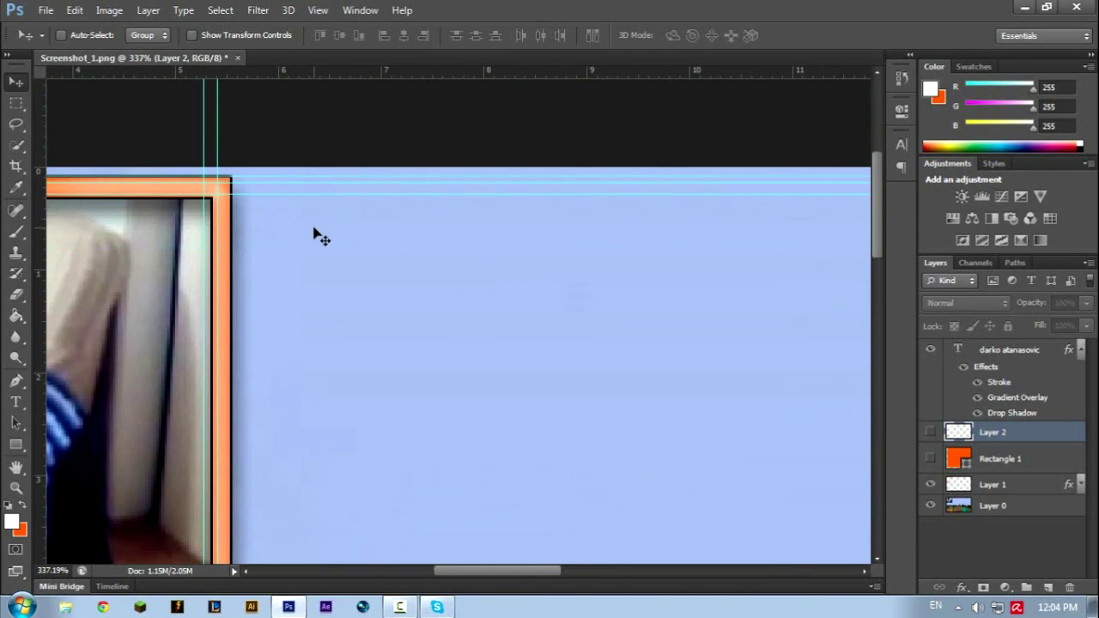
scroll(279, 275, down, 8)
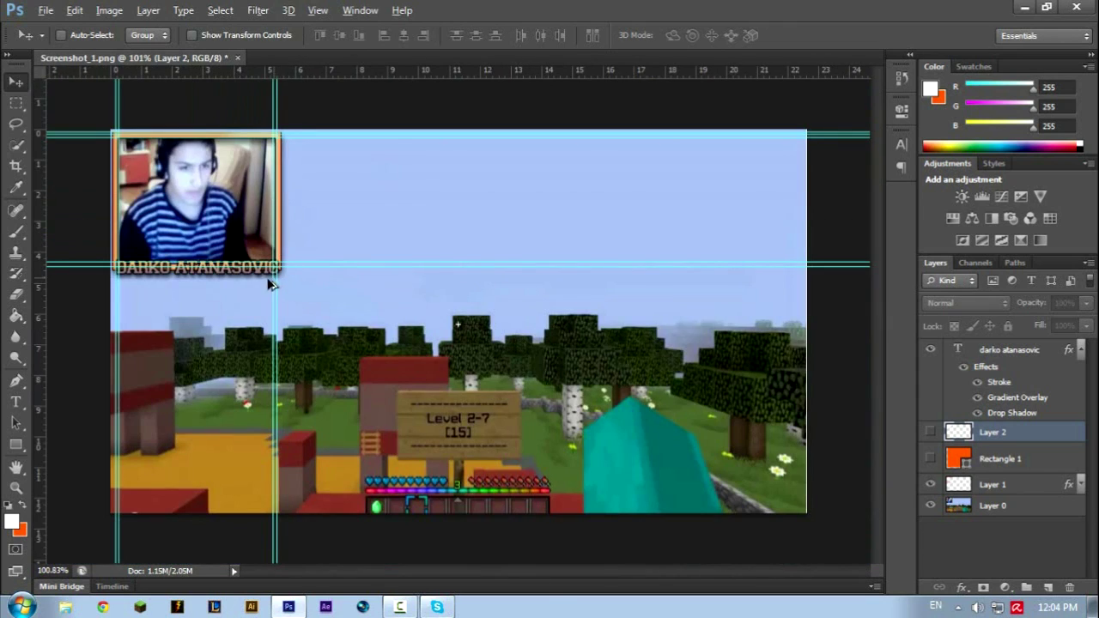
Step: Add a vertical guide at the frame's left edge and show Layer 2 again
drag(38, 319, 114, 268)
scroll(113, 283, up, 9)
scroll(340, 293, down, 7)
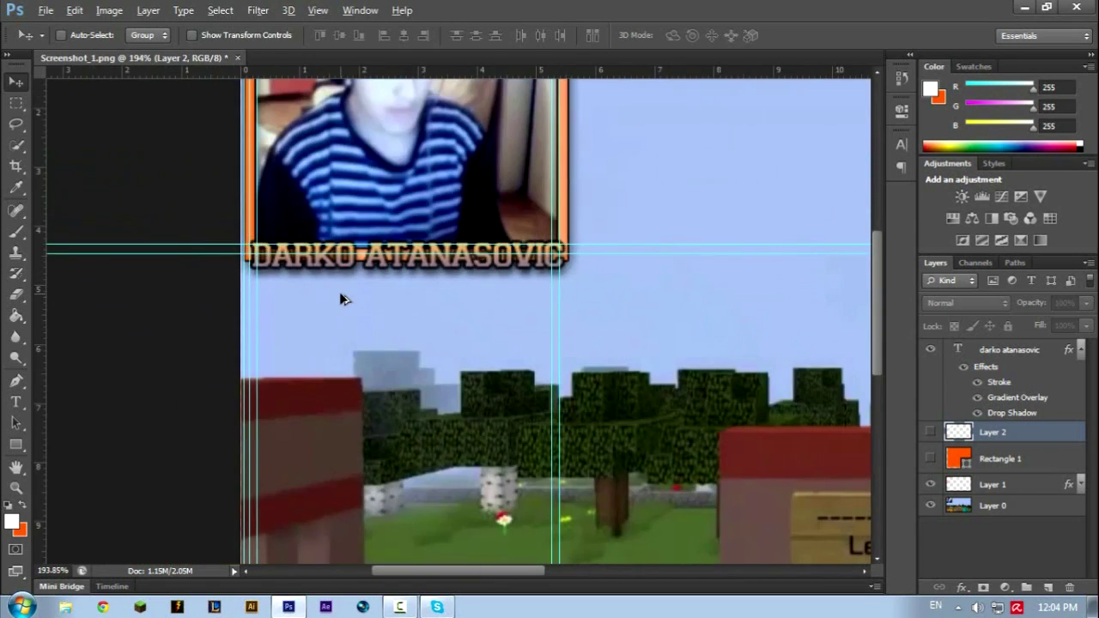
key(alt)
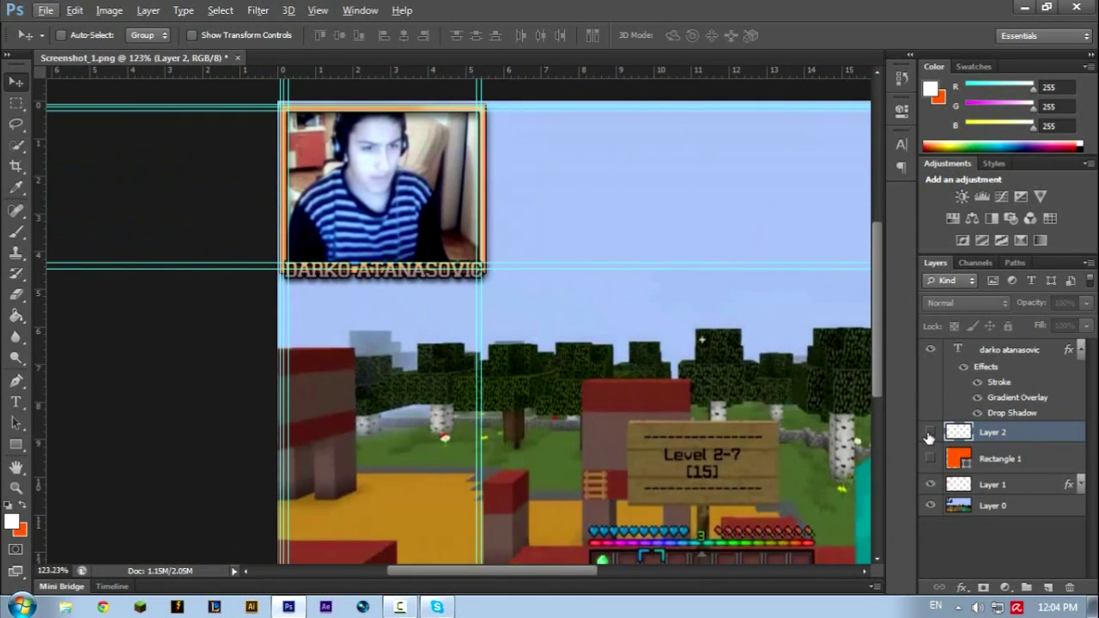
click(930, 434)
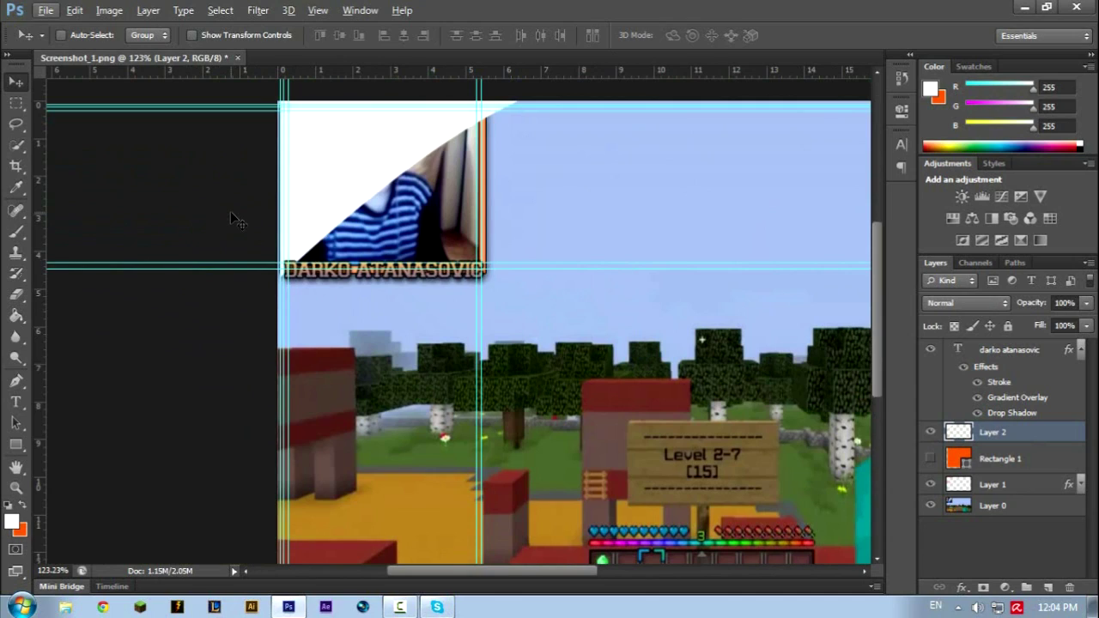
Step: Fill the frame's left edge strip with orange
click(16, 103)
drag(235, 106, 287, 284)
key(ctrl+BackSpace)
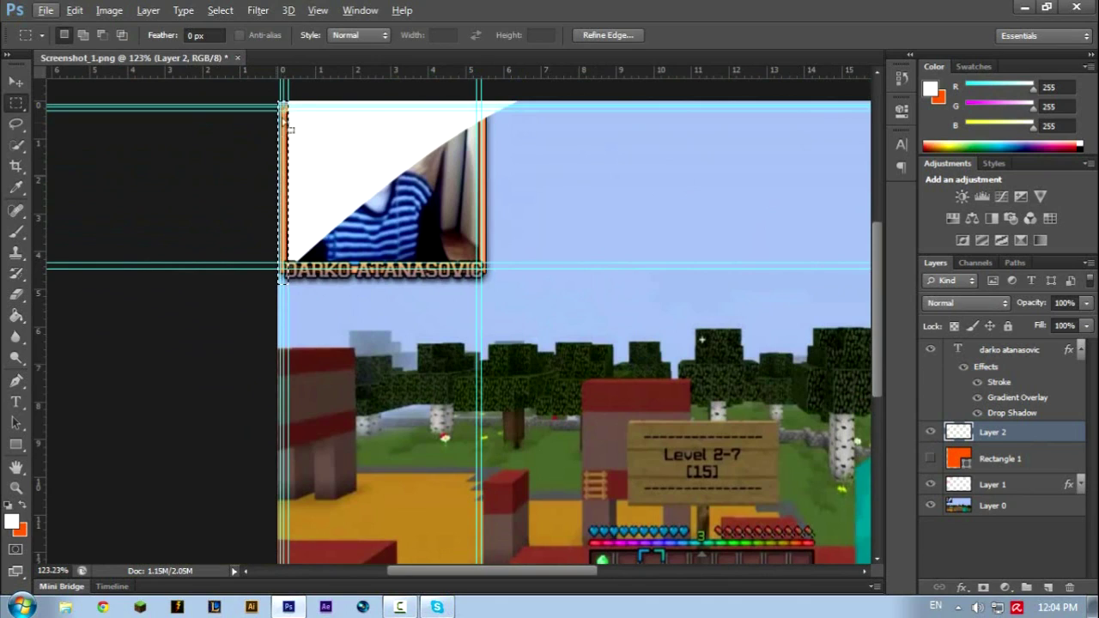
Step: Delete the white slivers outside the frame, then hide guides and deselect
drag(281, 101, 623, 107)
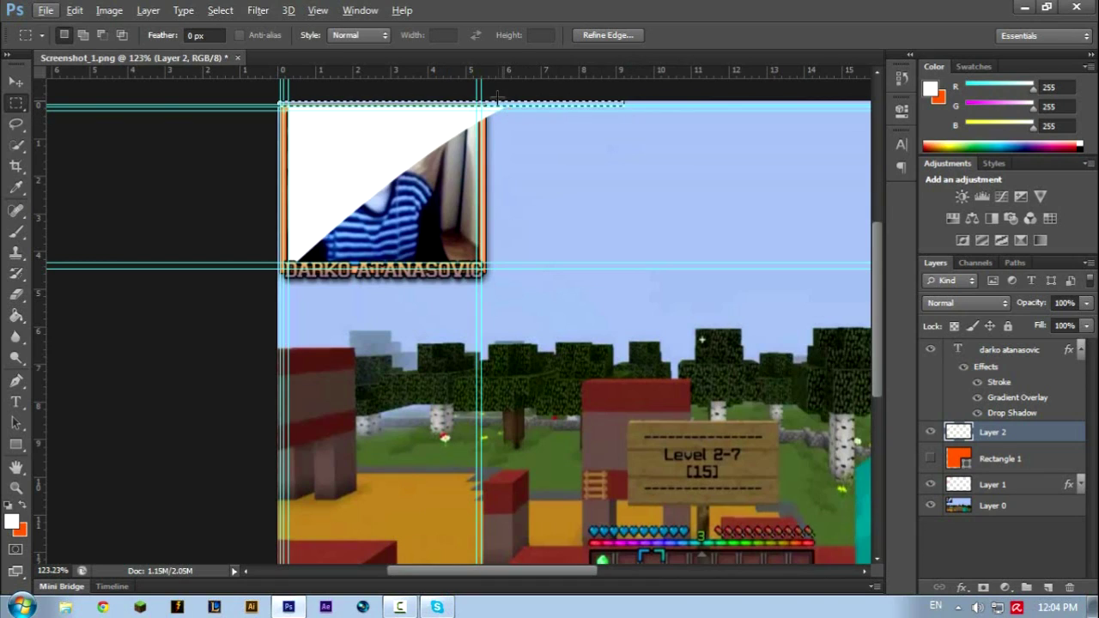
drag(481, 103, 532, 218)
key(Delete)
drag(476, 104, 526, 230)
key(Delete)
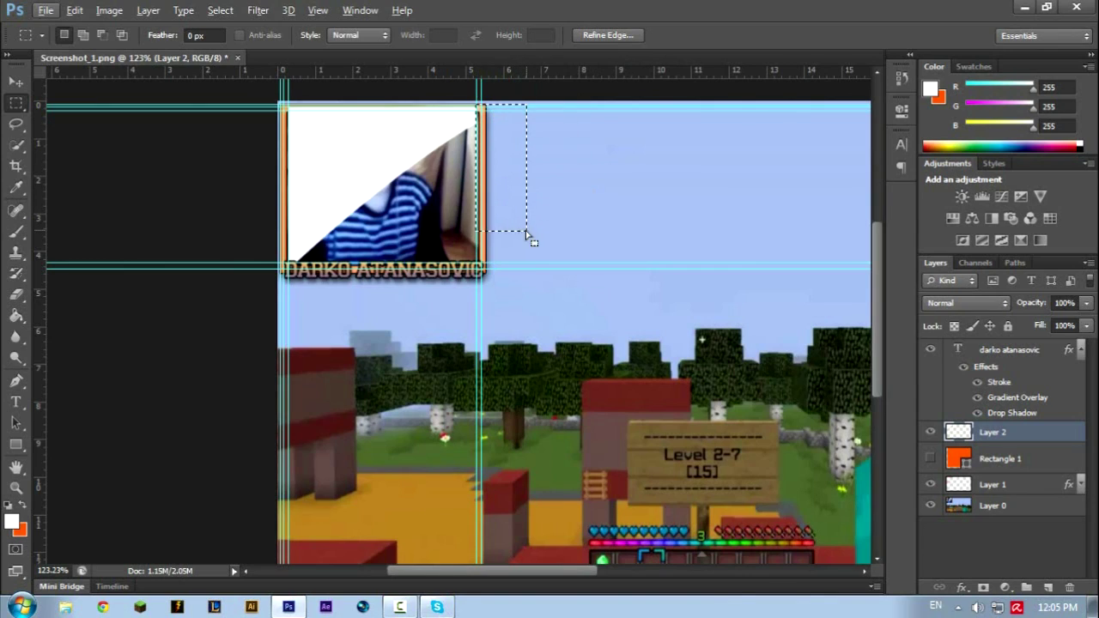
drag(300, 108, 523, 110)
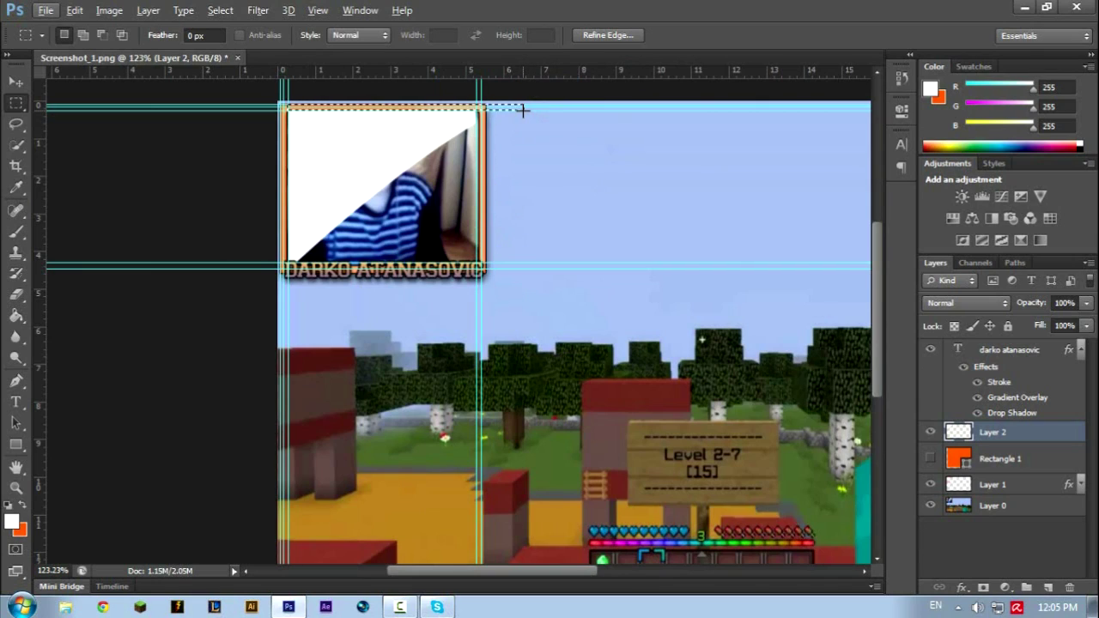
click(16, 80)
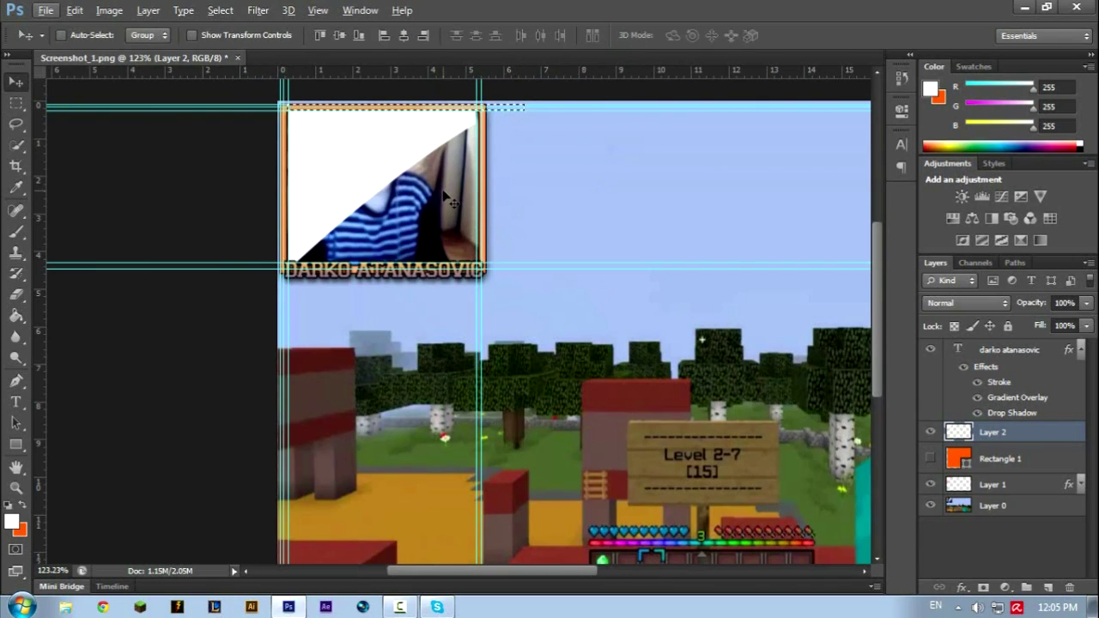
key(ctrl+h)
key(ctrl+d)
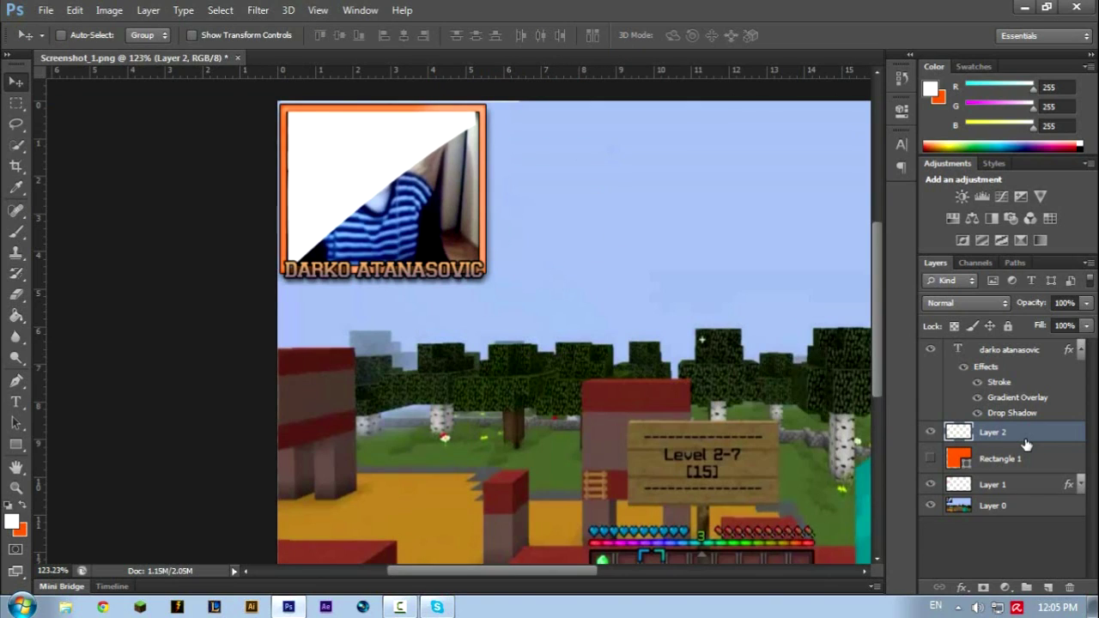
Step: Stretch Layer 2 slightly wider and make it translucent, about 37% fill and 66% opacity
drag(1024, 309, 985, 316)
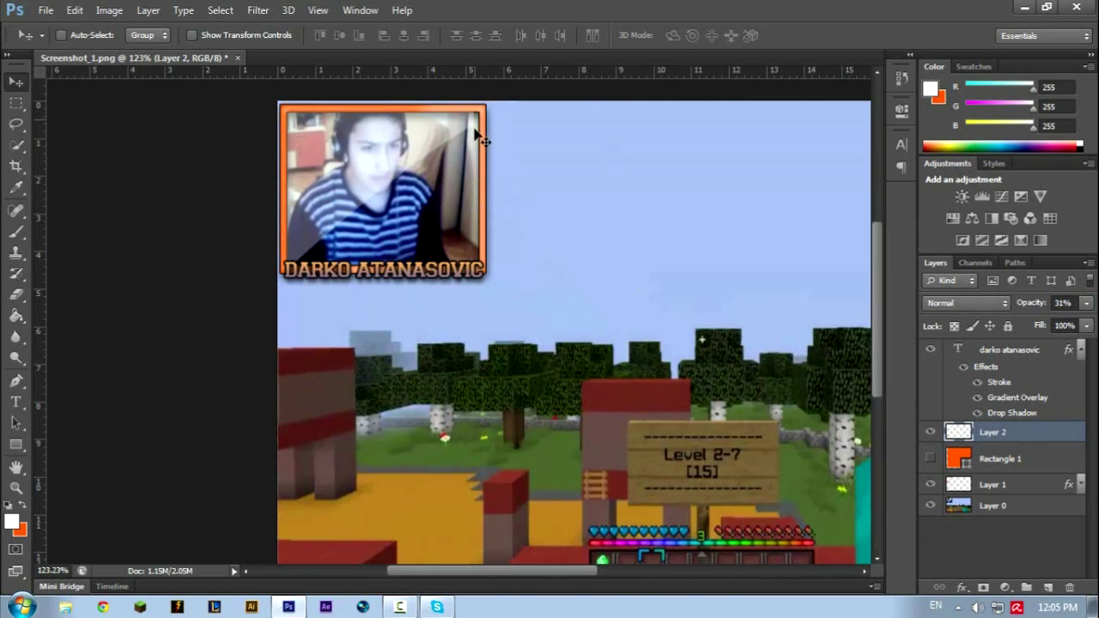
key(ctrl+t)
drag(523, 184, 523, 185)
click(812, 35)
drag(1033, 303, 1061, 329)
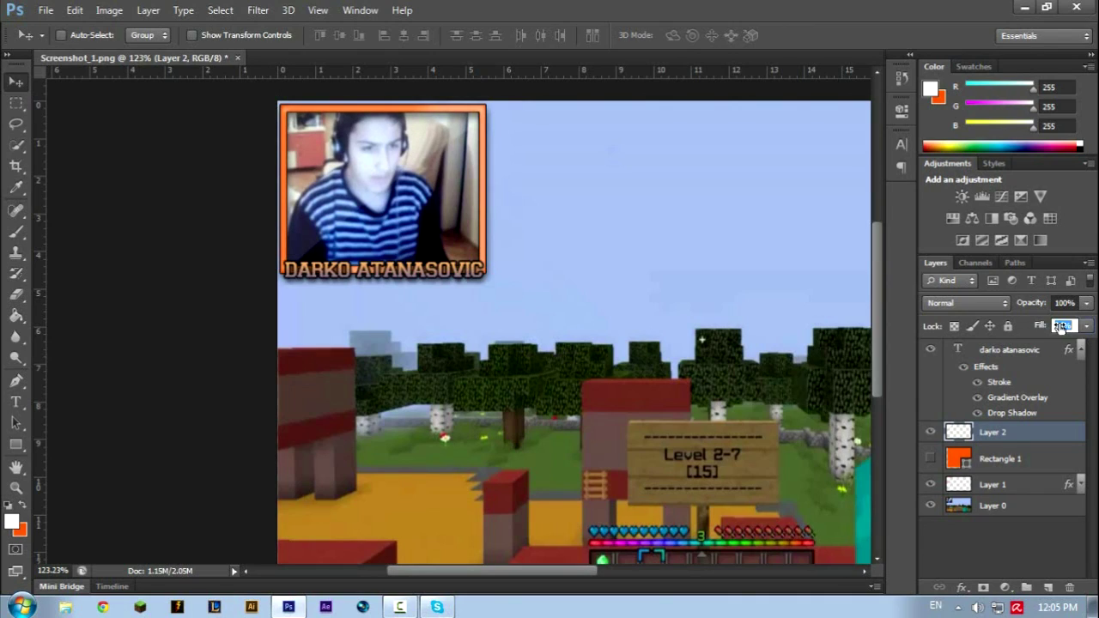
mouse_move(1020, 296)
mouse_down()
mouse_move(1006, 300)
mouse_move(1017, 309)
mouse_up()
Step: Move Layer 1 above Layer 2, then group Layer 1, Layer 2 and Rectangle 1
scroll(461, 225, down, 2)
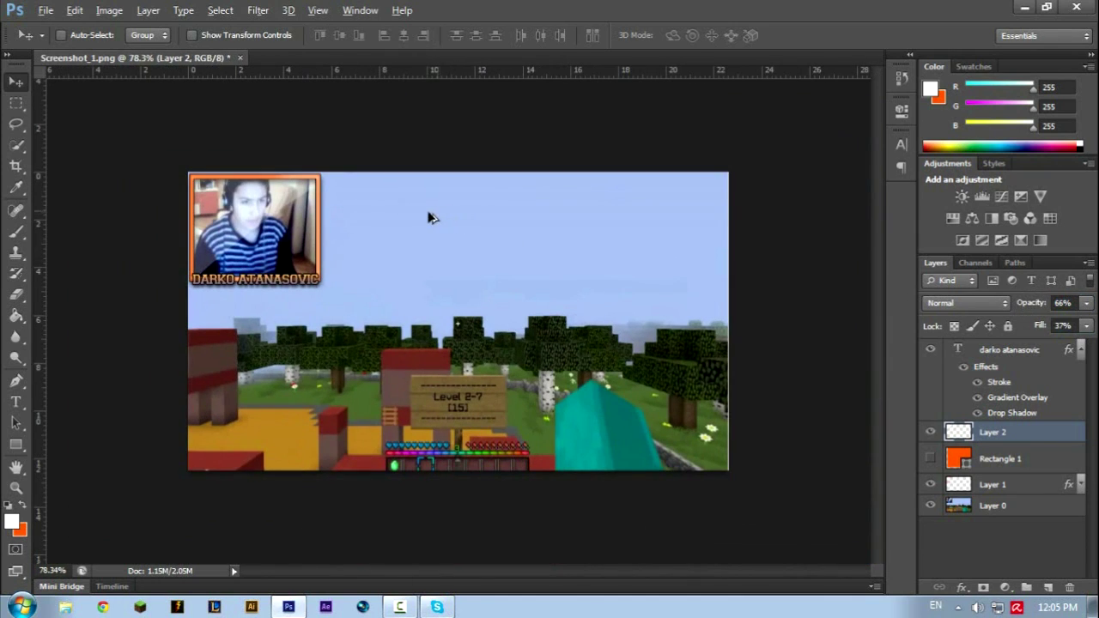
key(alt)
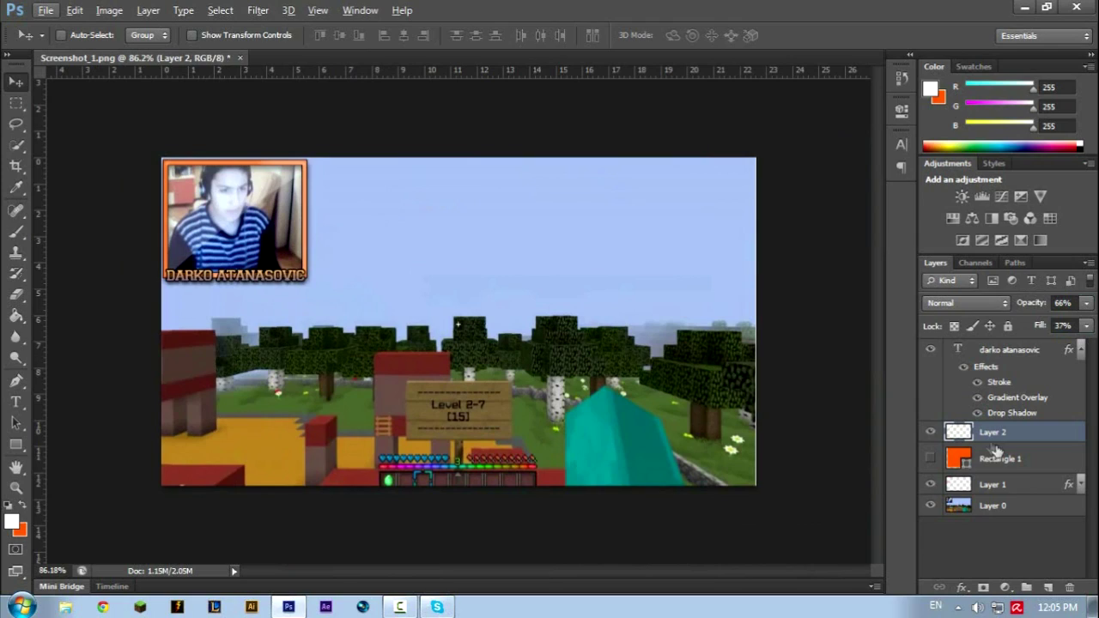
click(1024, 486)
drag(1022, 491, 1006, 356)
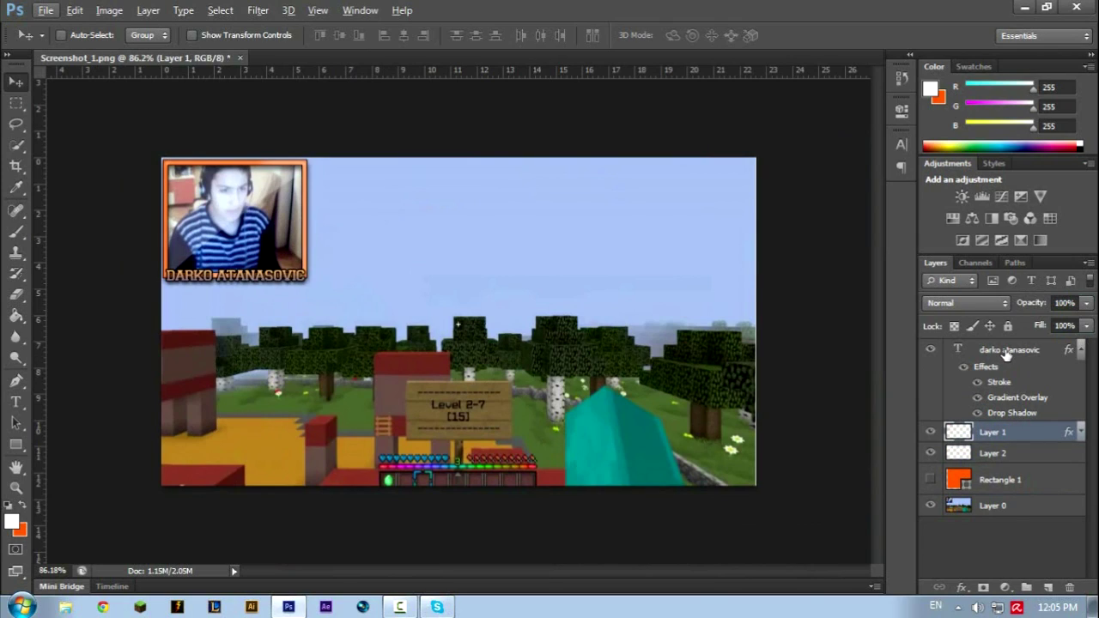
ctrl+click(1006, 352)
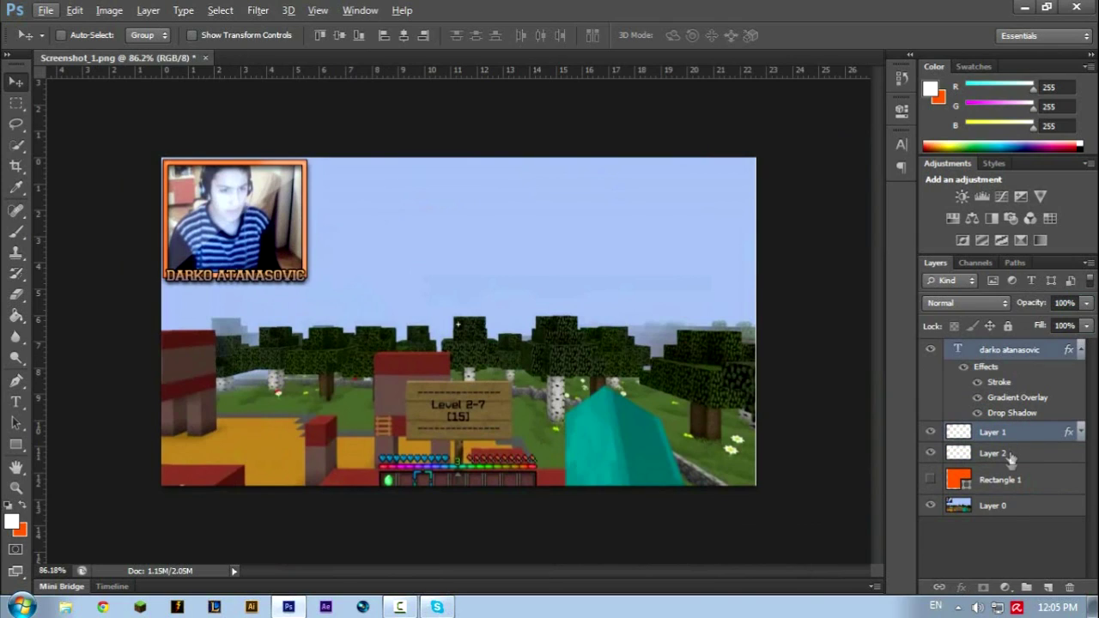
shift+click(1008, 481)
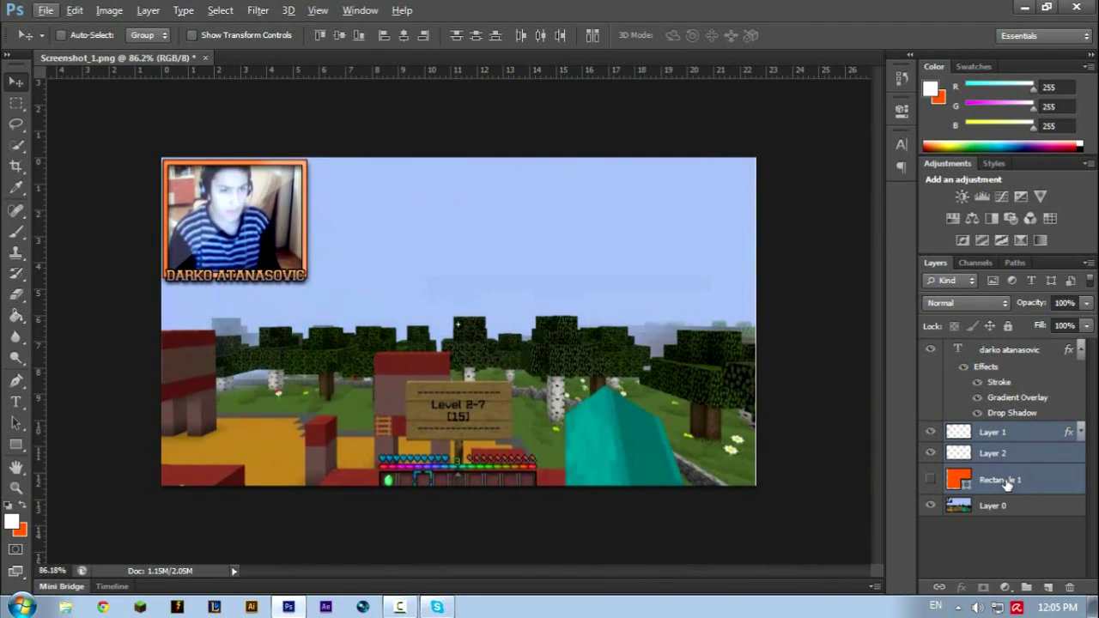
key(ctrl+g)
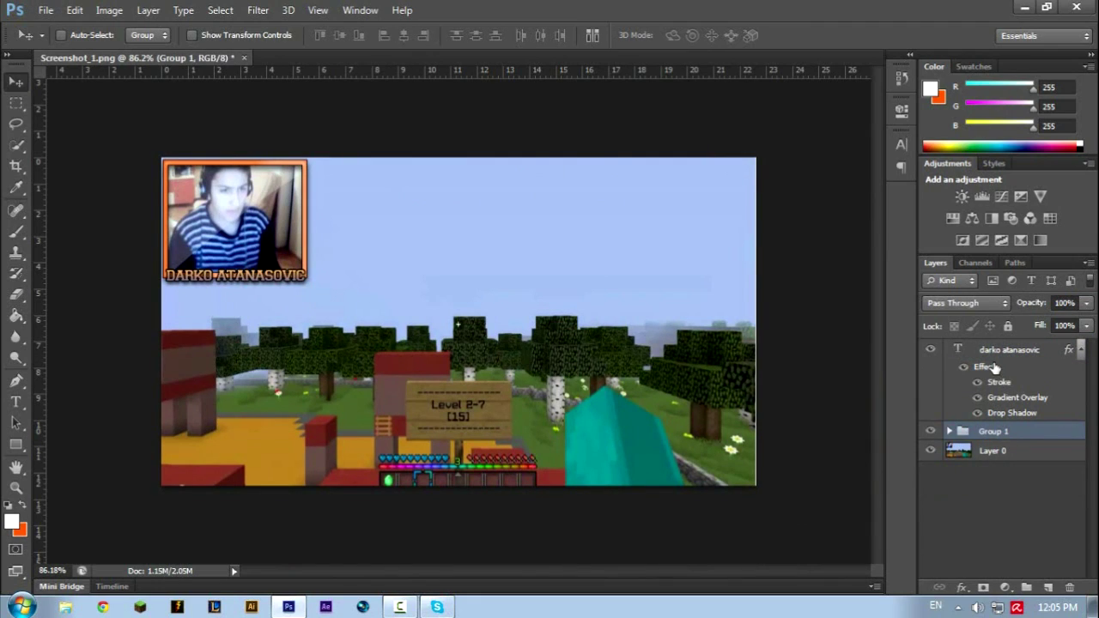
Step: Move the name caption layer into Group 1 and place it at the top
click(931, 350)
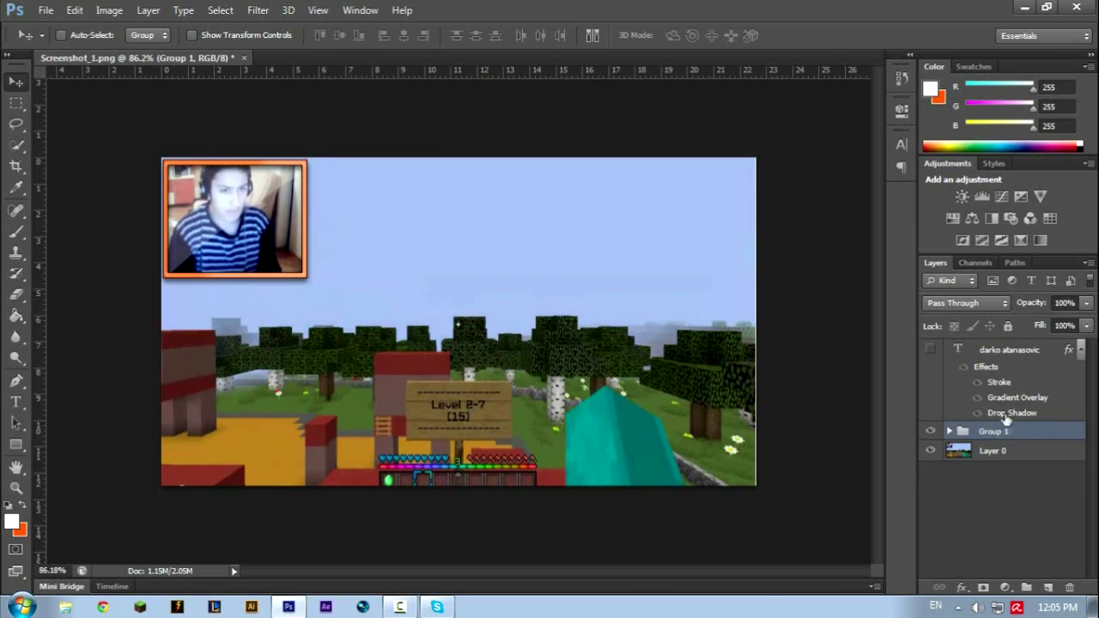
drag(996, 432, 992, 432)
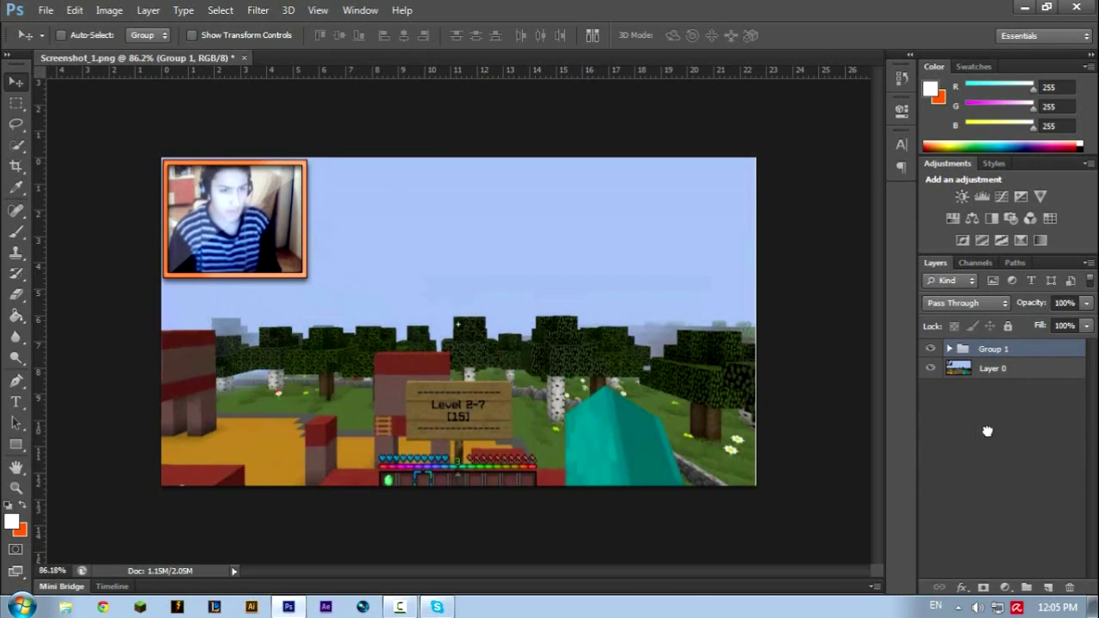
click(951, 350)
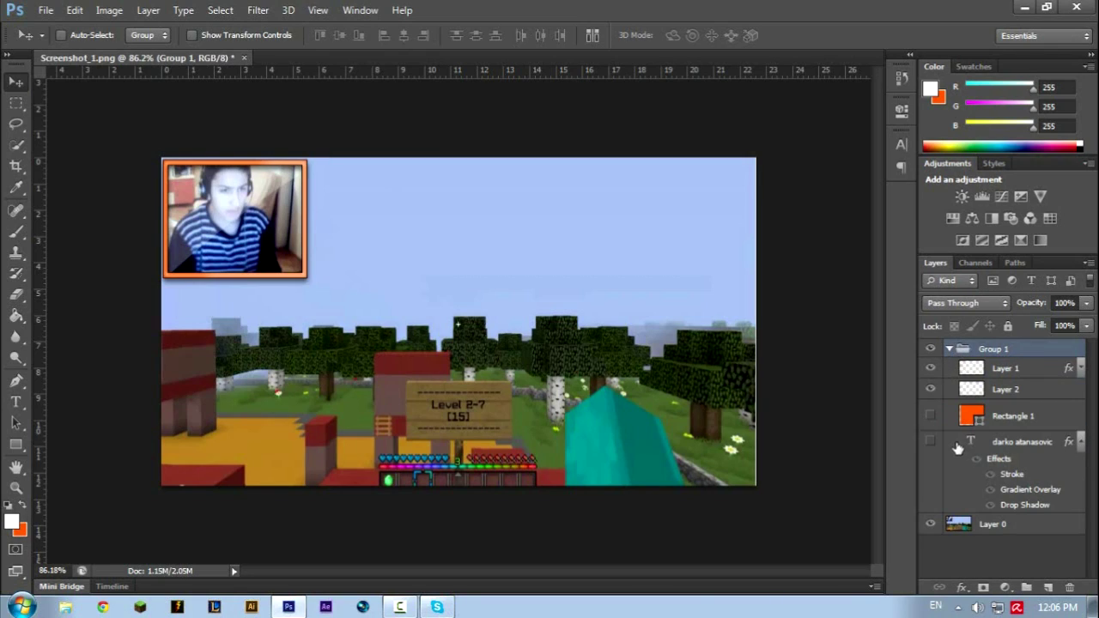
click(931, 441)
drag(1018, 448, 1034, 369)
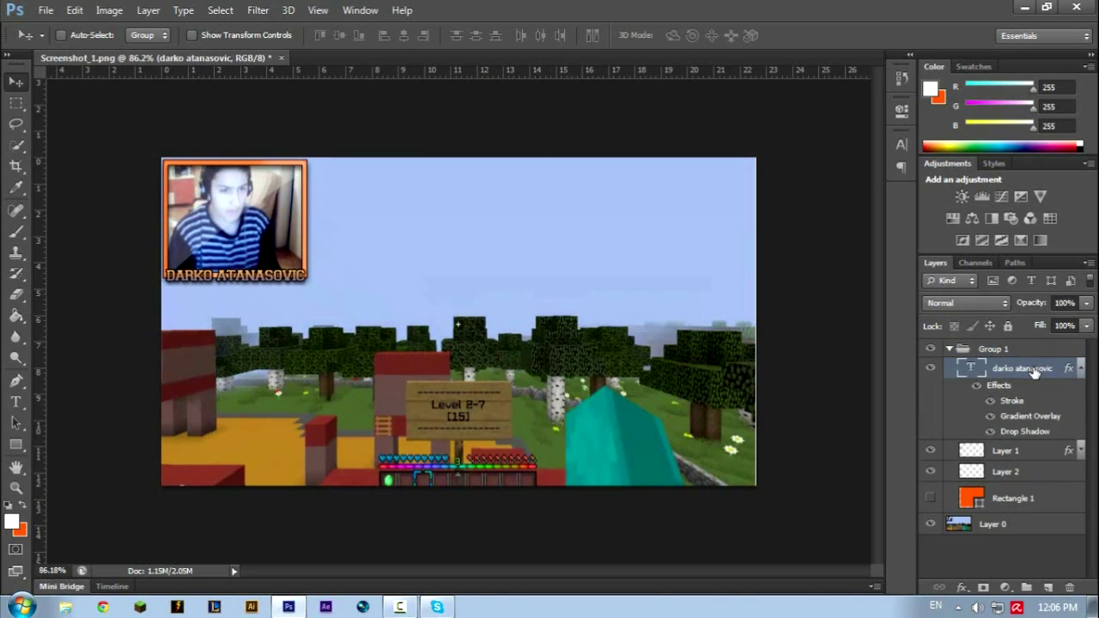
Step: Collapse Group 1 and switch it off, hiding the orange frame and caption
click(949, 349)
click(930, 351)
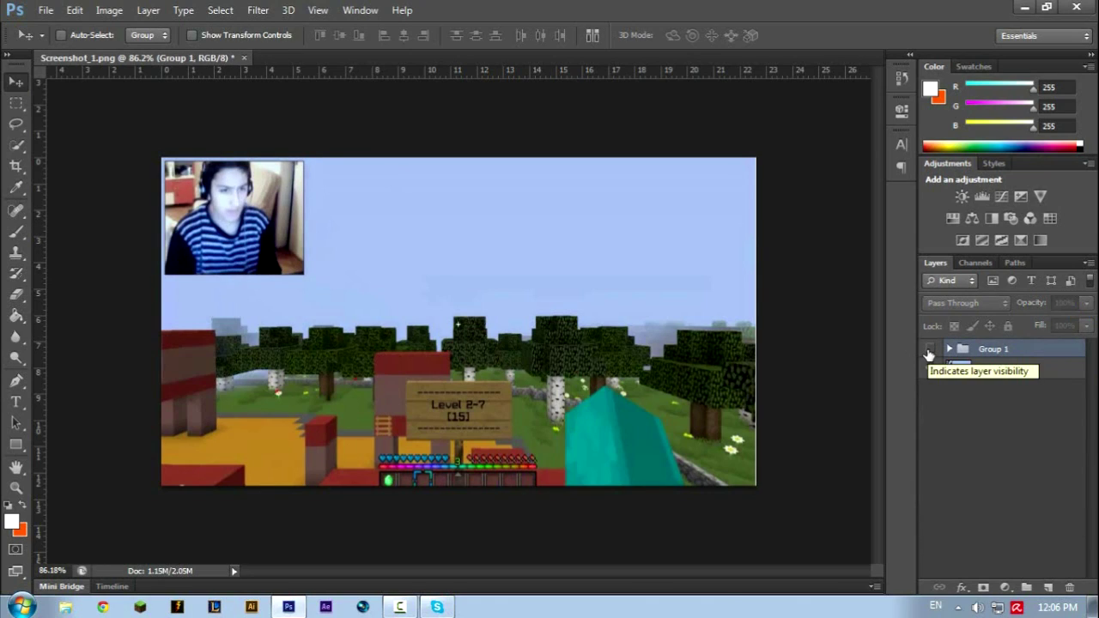
click(929, 351)
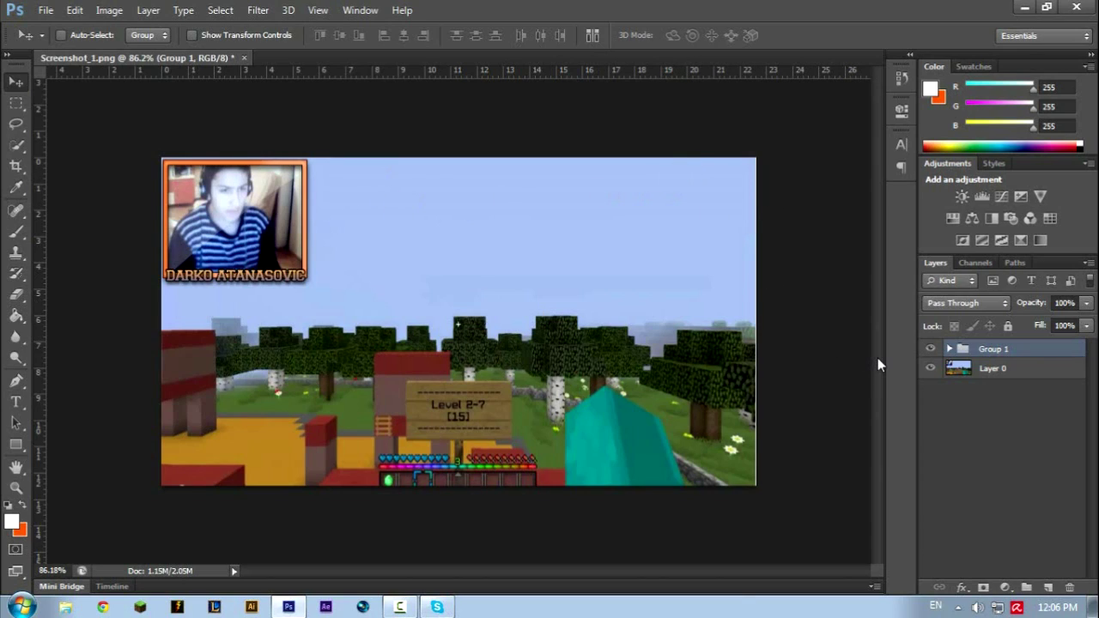
click(931, 348)
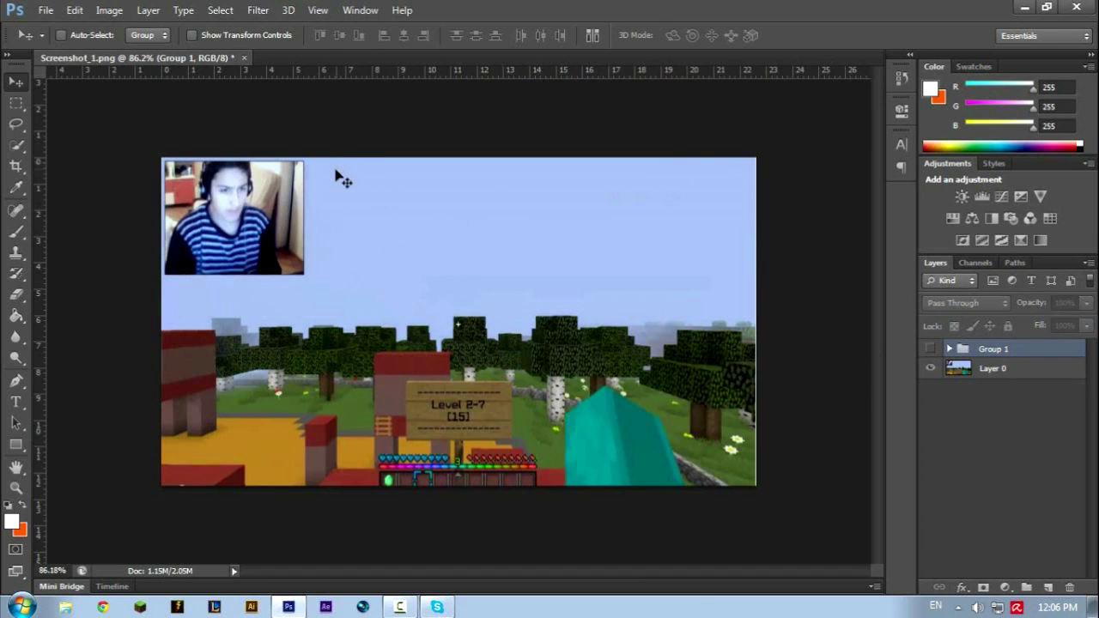
Step: Show Group 1 again and fit the whole image in the window
scroll(335, 203, up, 5)
scroll(328, 203, up, 1)
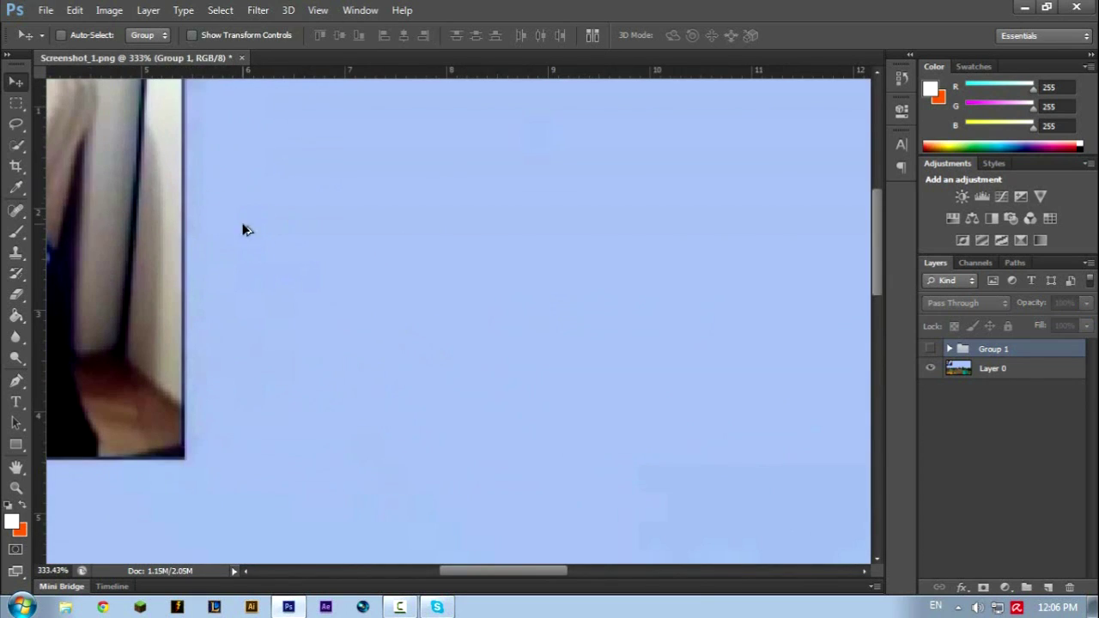
scroll(244, 229, down, 4)
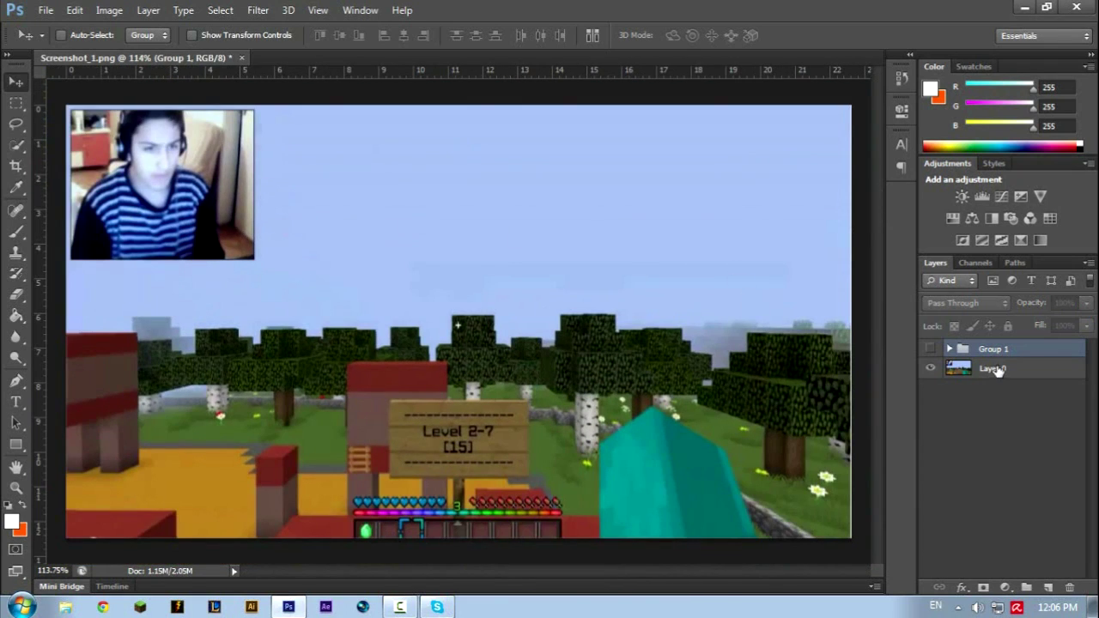
click(930, 349)
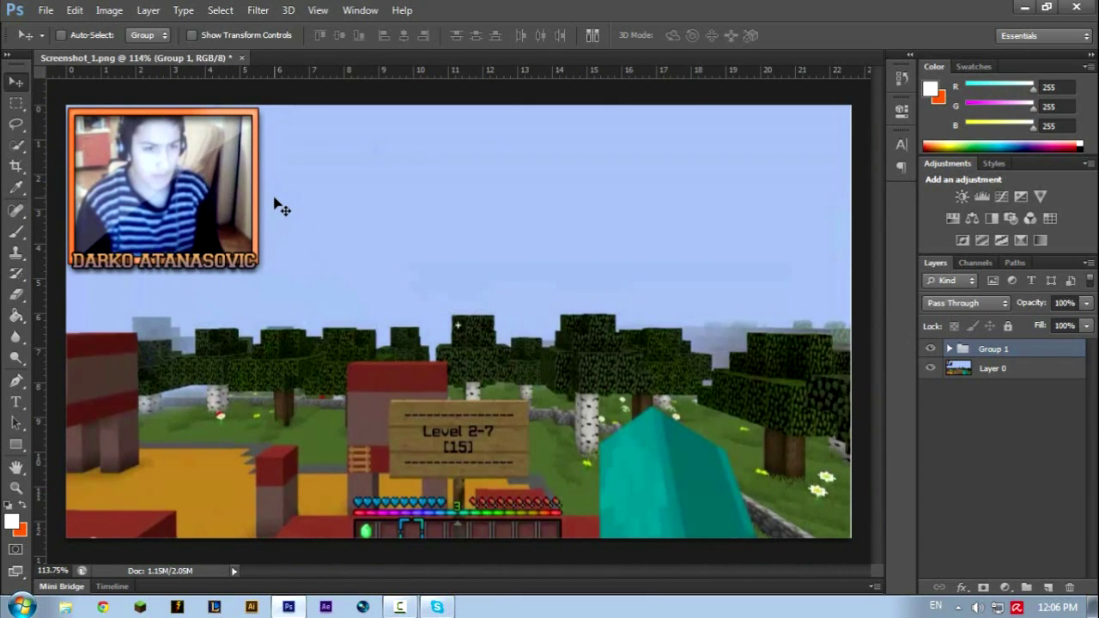
key(super)
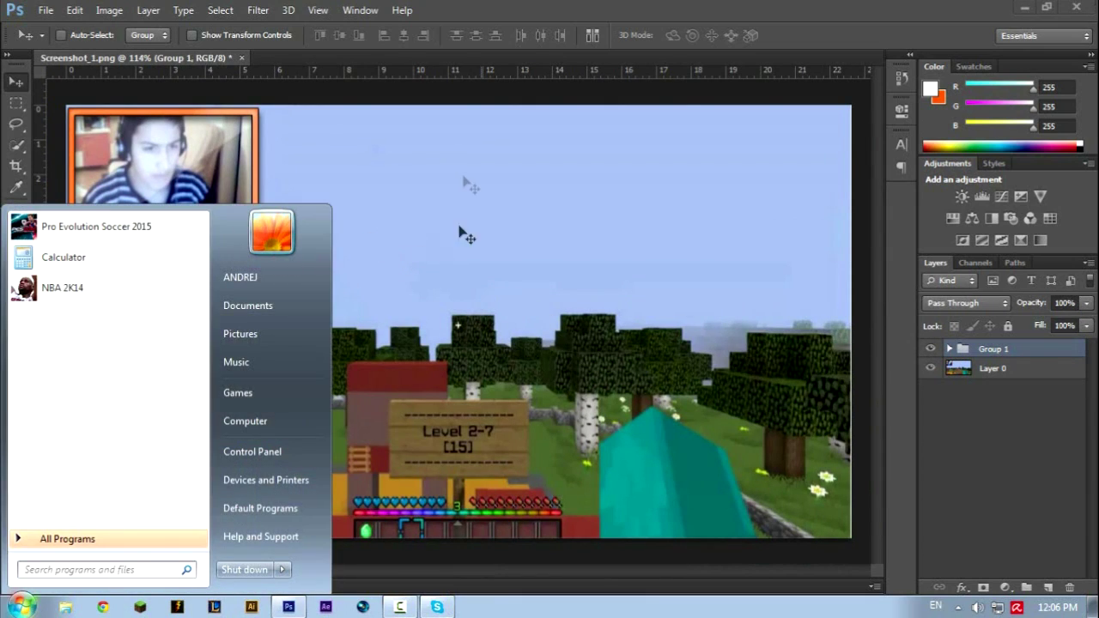
key(super)
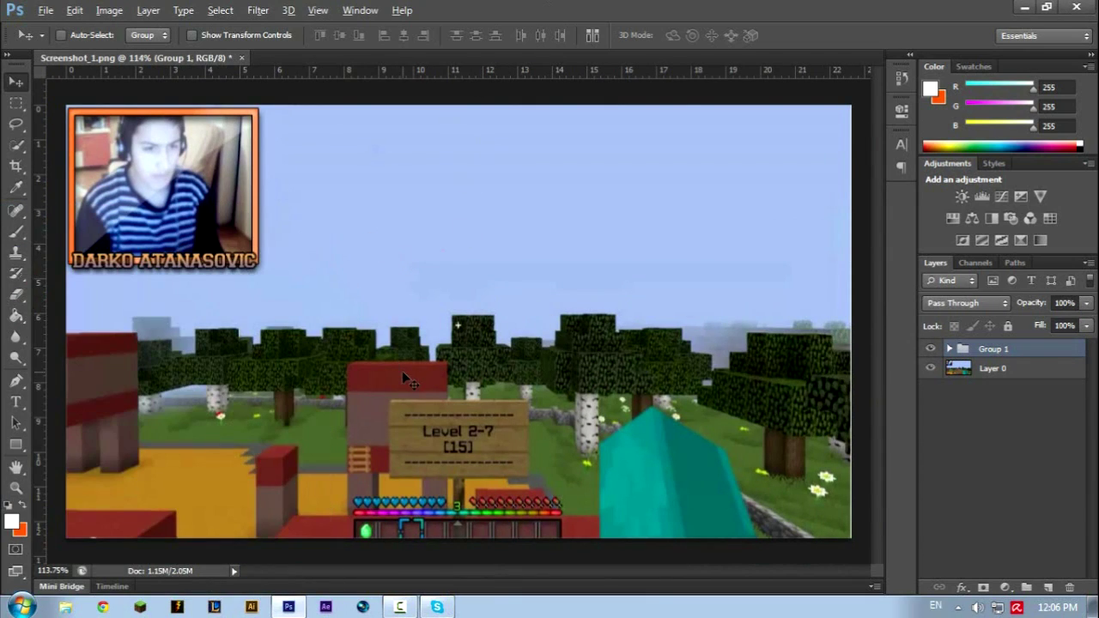
key(ctrl+minus)
key(ctrl+0)
Step: Hide the Layer 0 game screenshot, leaving the frame and caption on transparency
click(931, 368)
click(931, 369)
click(931, 368)
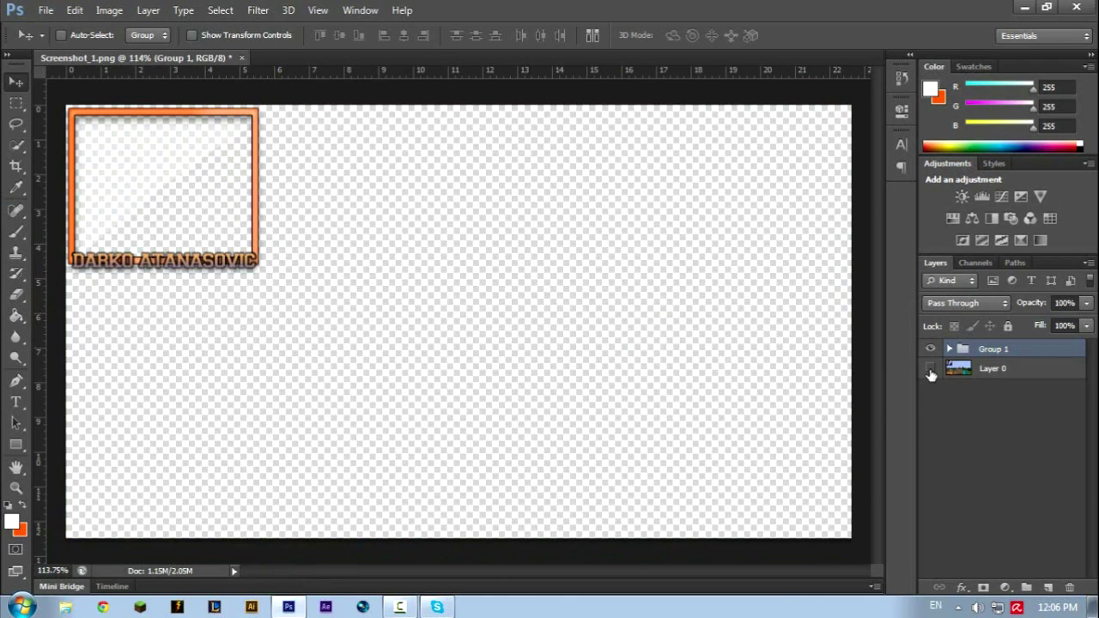
click(931, 368)
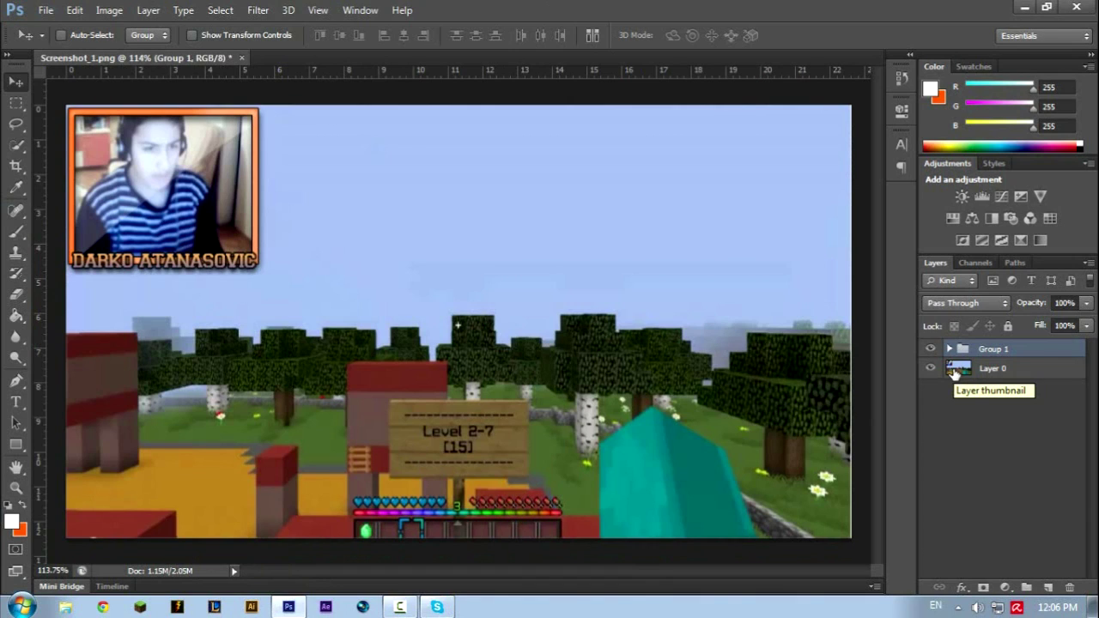
click(955, 371)
click(931, 368)
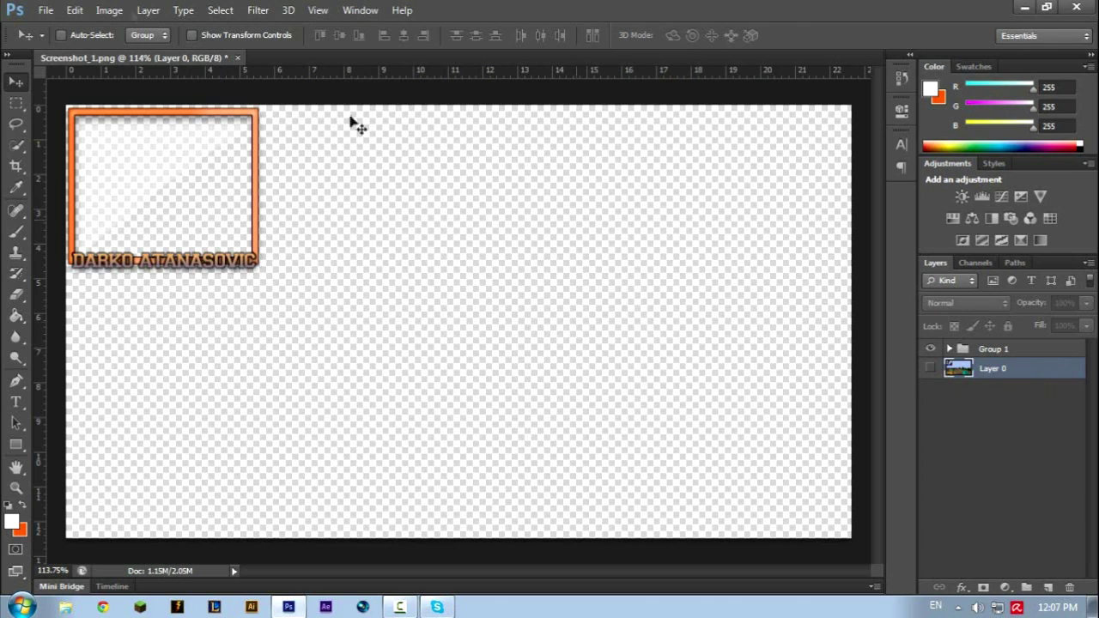
Step: Save the document as 'YOUTUBE TUTORIAL BORDER FACECAM.psd' on the Desktop
click(46, 10)
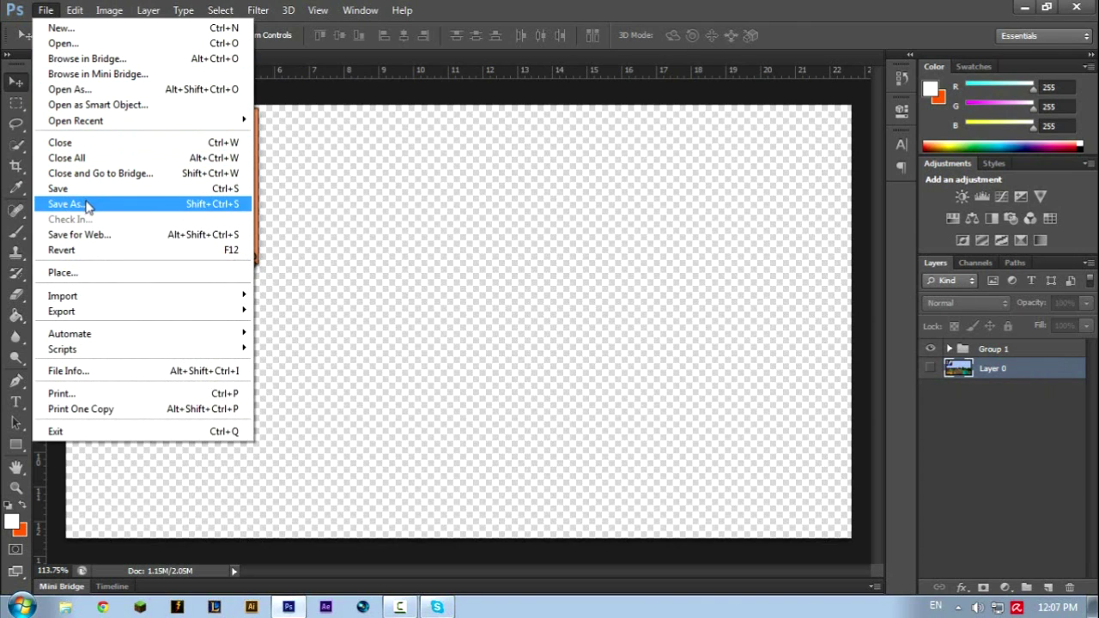
click(87, 205)
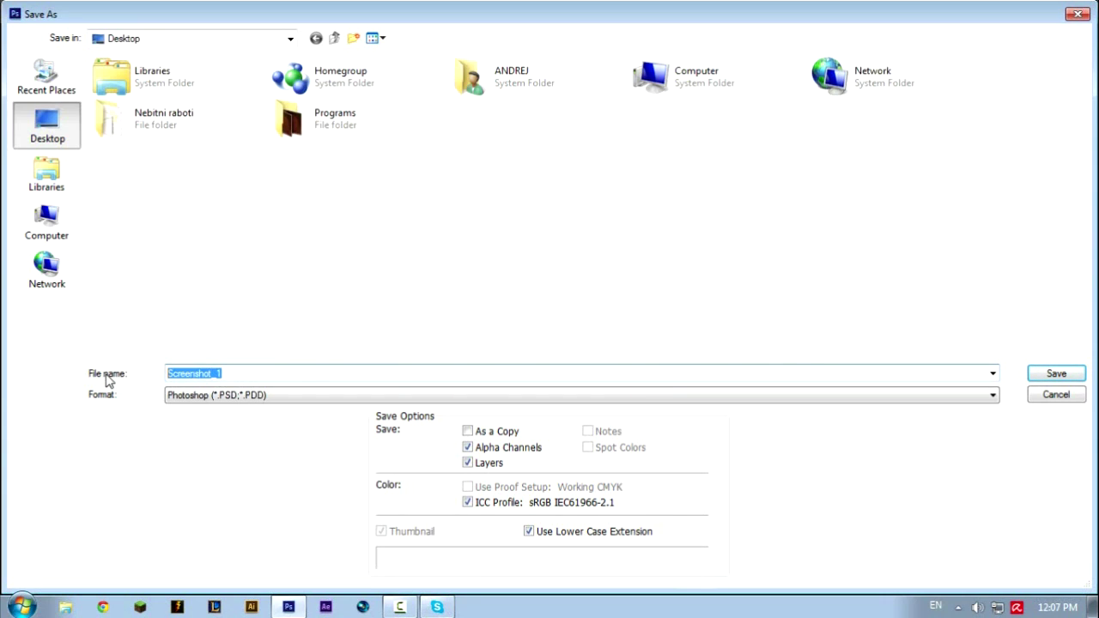
text(YOUTYBE)
key(BackSpace)
key(BackSpace)
key(BackSpace)
text(UBE TUTORIAL B)
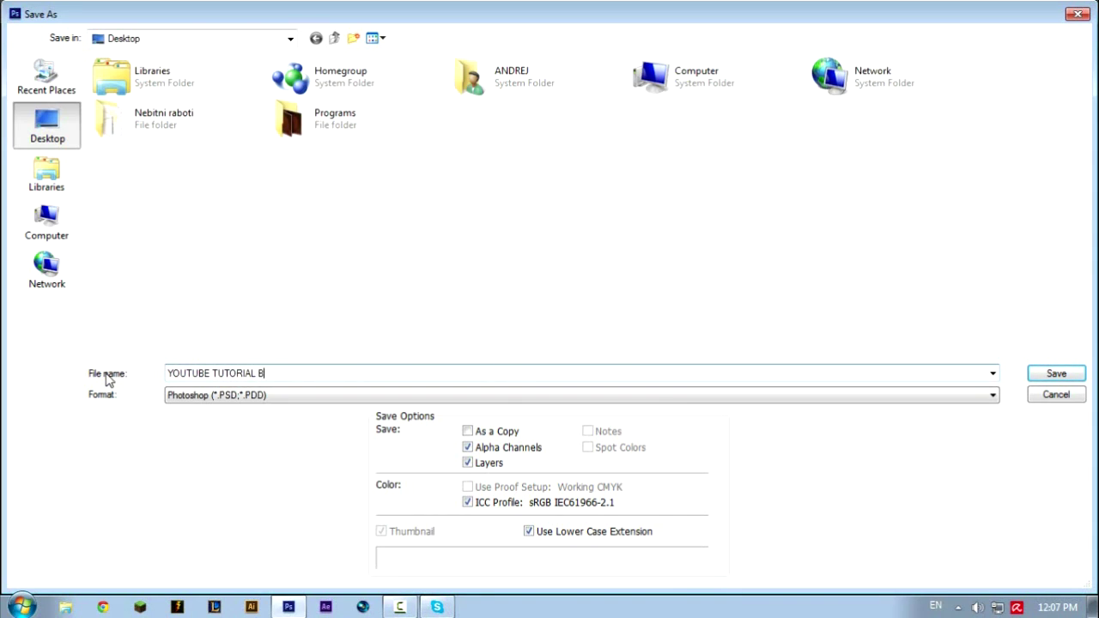
text(ORDER FACEVAM)
key(BackSpace)
key(BackSpace)
key(BackSpace)
text(CAM)
click(1079, 376)
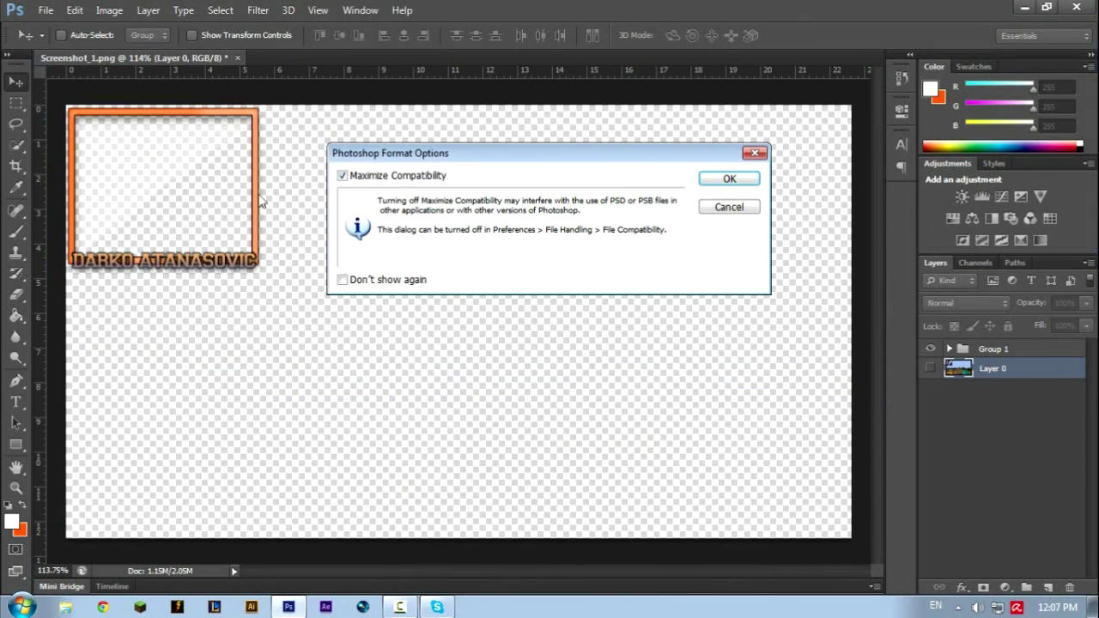
click(725, 182)
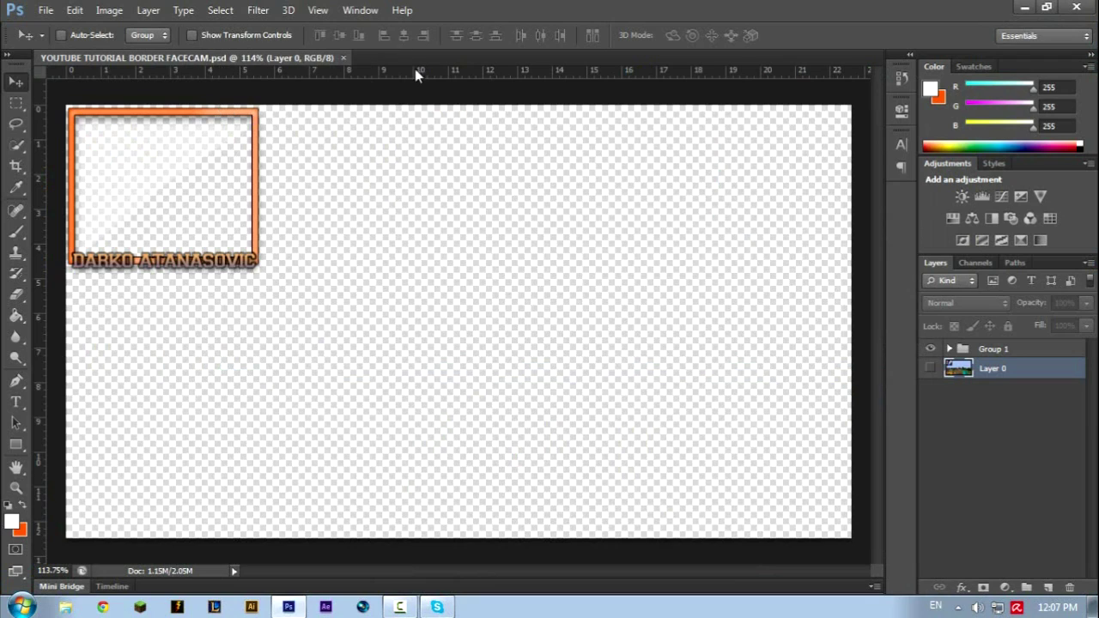
Step: Save a transparent PNG copy named 'YOUTUBE TUTORIAL BORDER FACECAM.png' to the Desktop
click(46, 10)
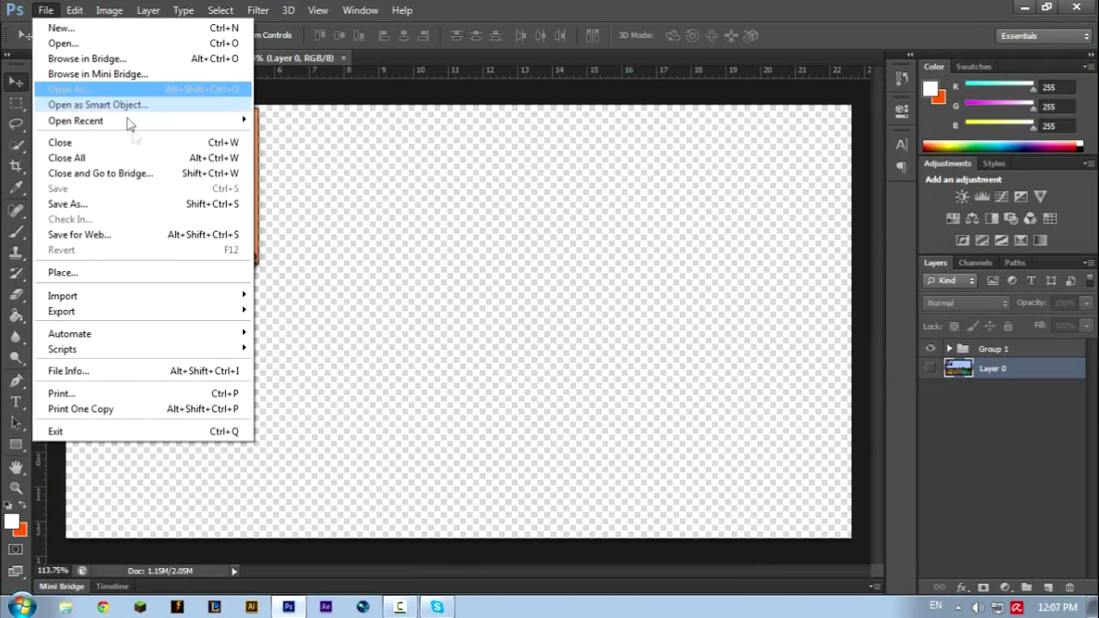
click(166, 207)
click(301, 394)
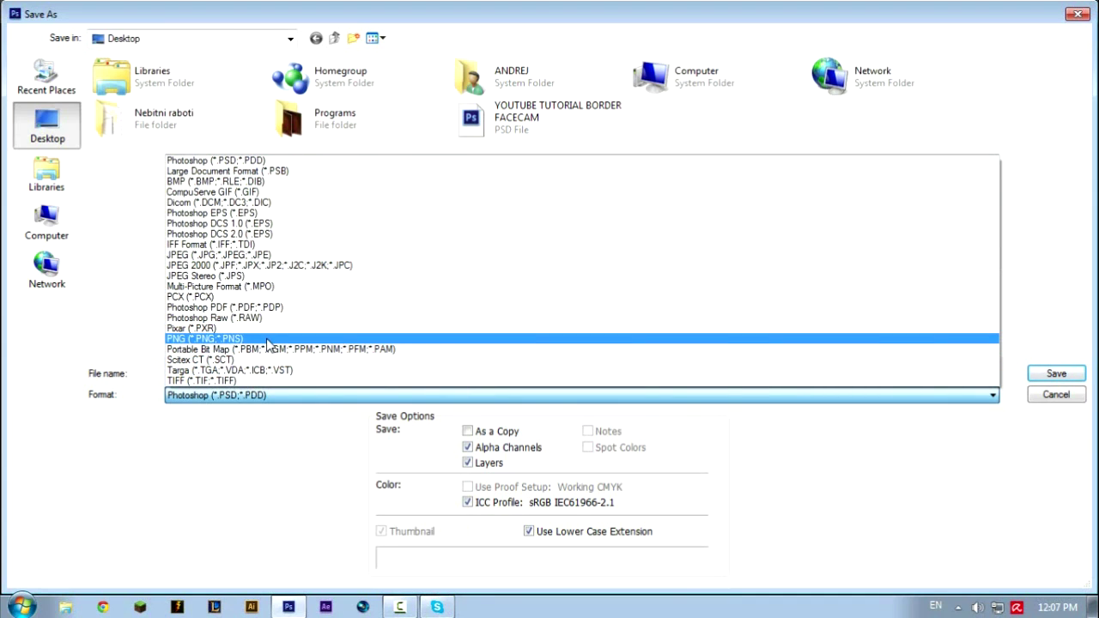
click(266, 340)
click(255, 397)
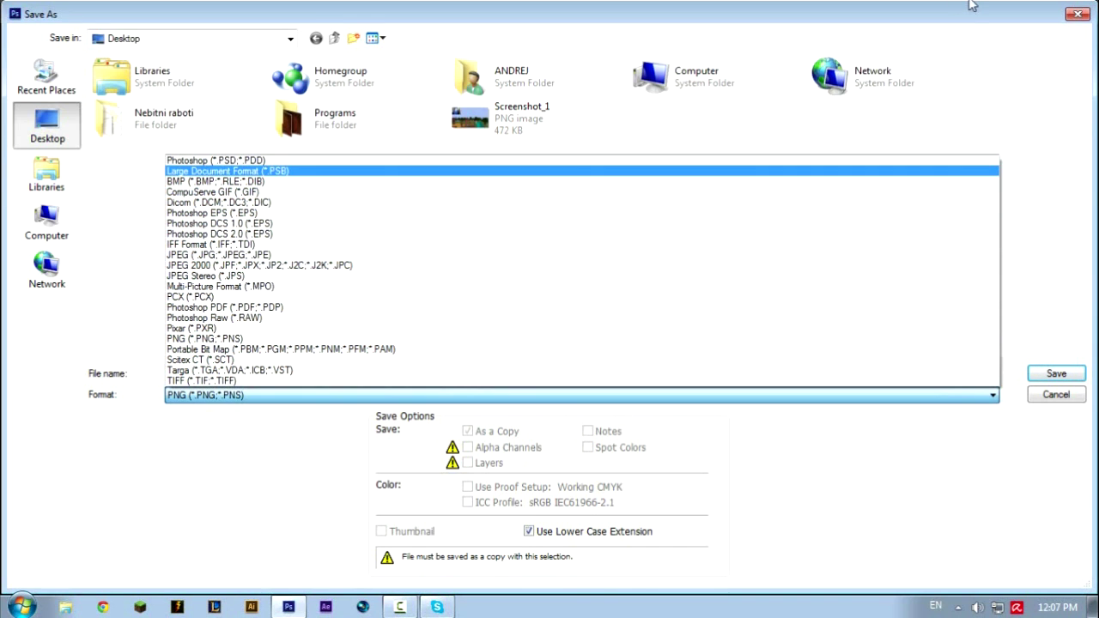
key(Escape)
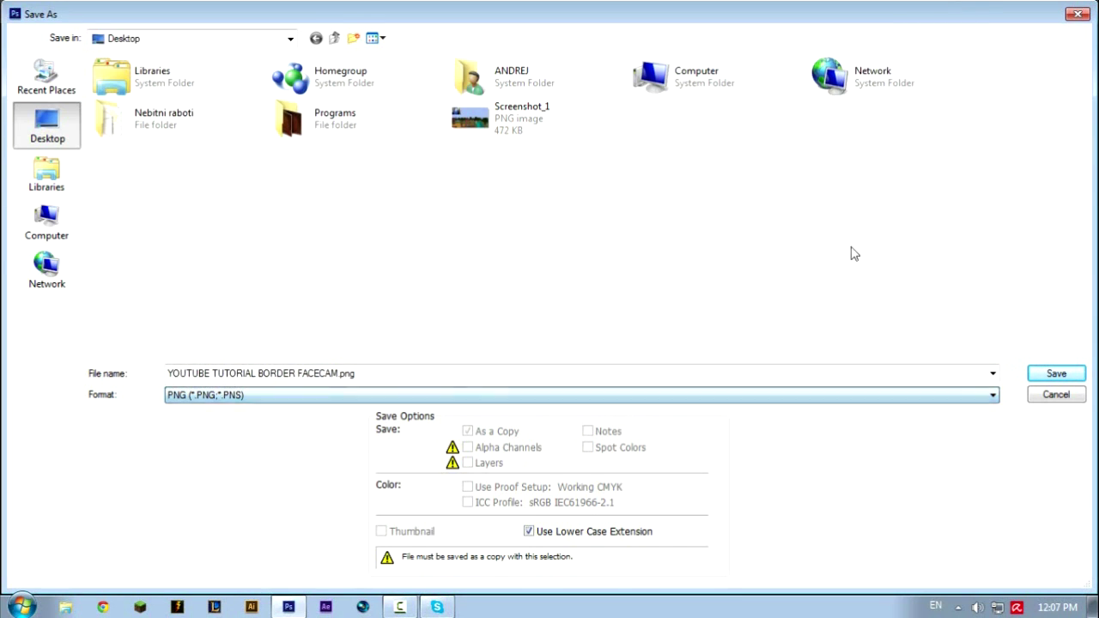
click(1039, 379)
click(611, 193)
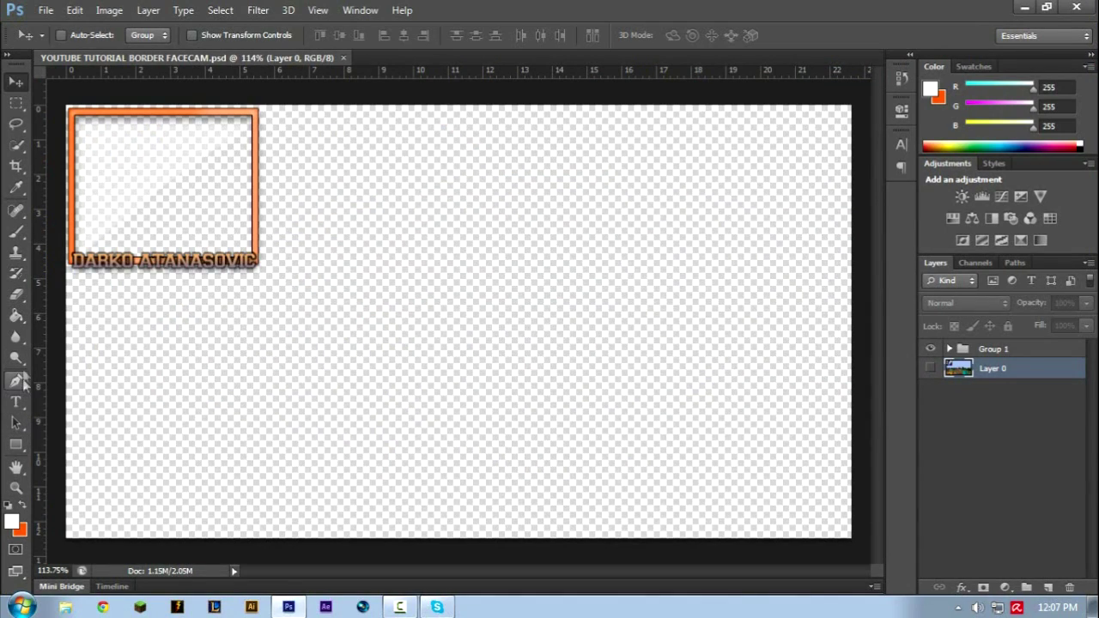
Step: Create a new layer and fill it with white using the Paint Bucket
click(16, 315)
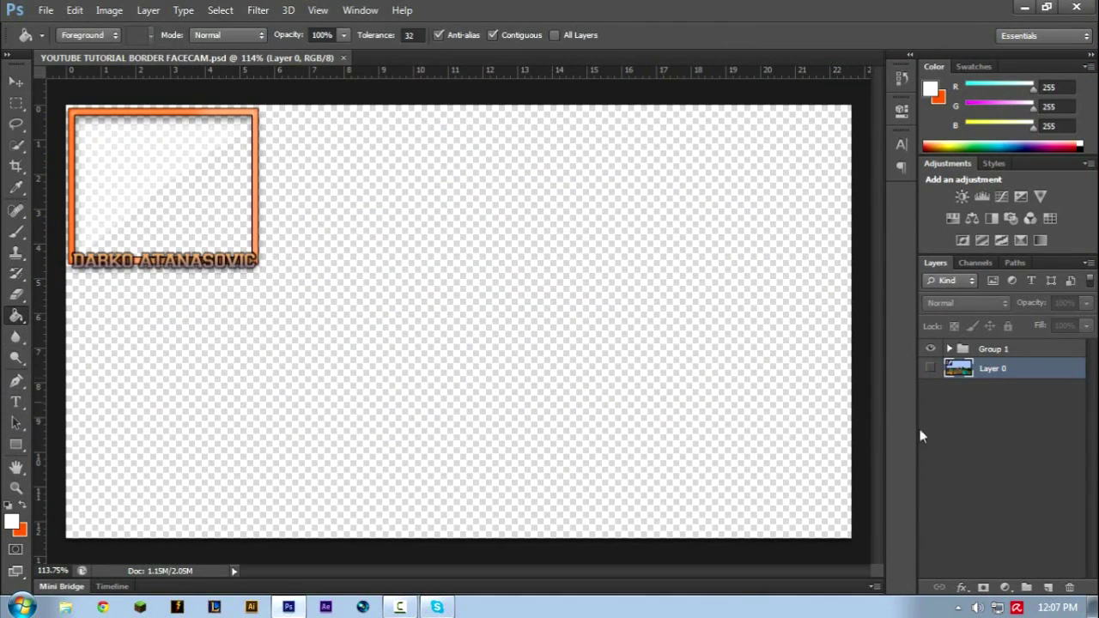
click(1048, 587)
click(631, 359)
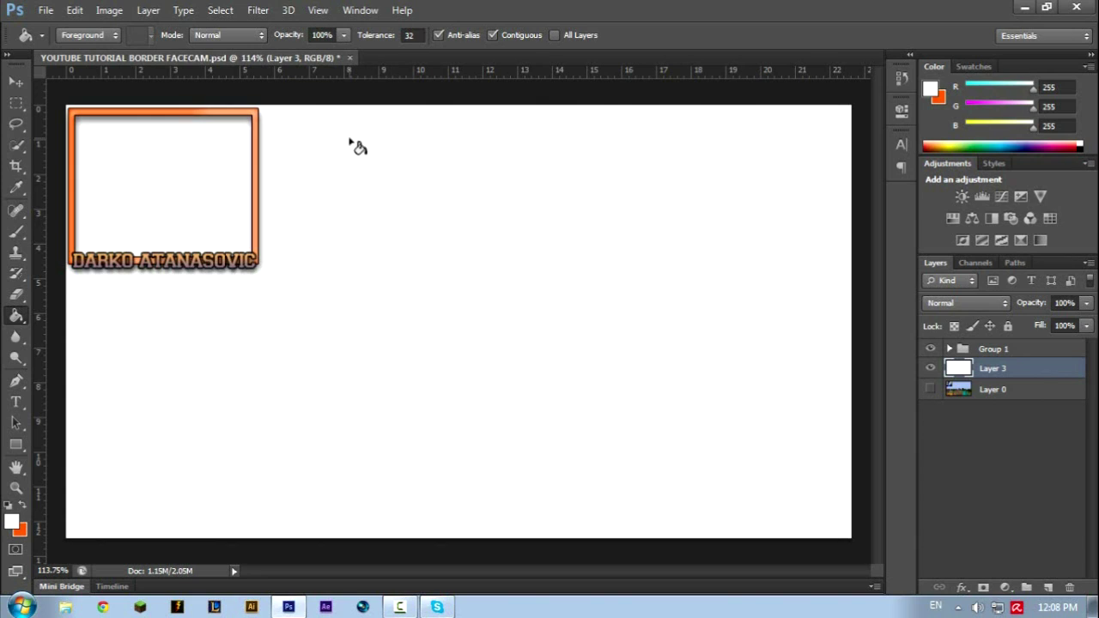
Step: Hide the white layer and toggle the game screenshot to preview the border, ending with both hidden
click(930, 368)
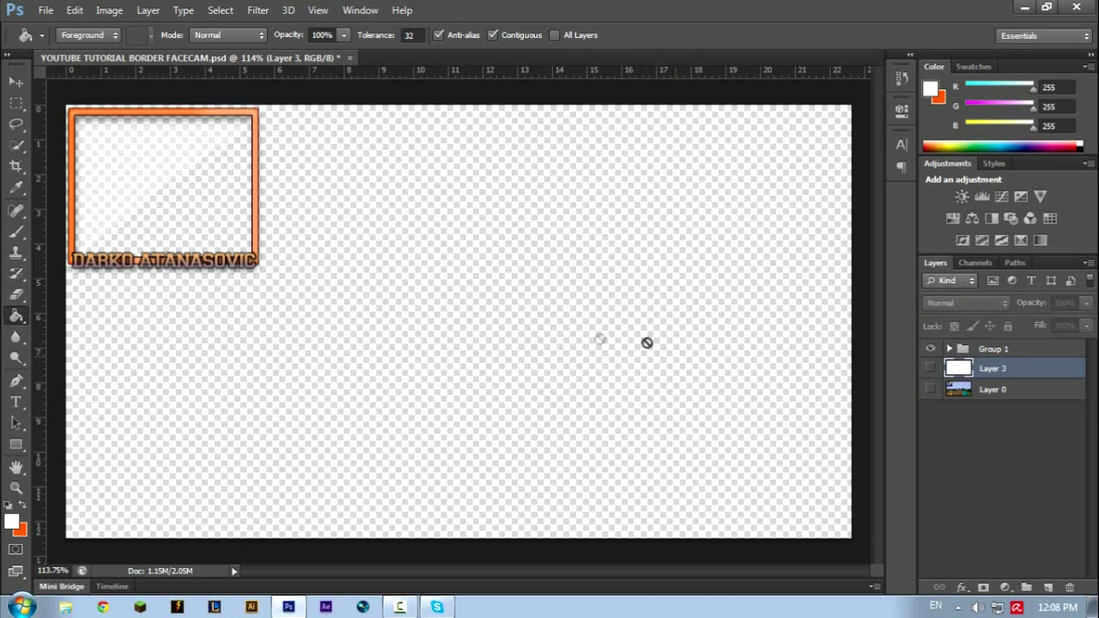
click(931, 389)
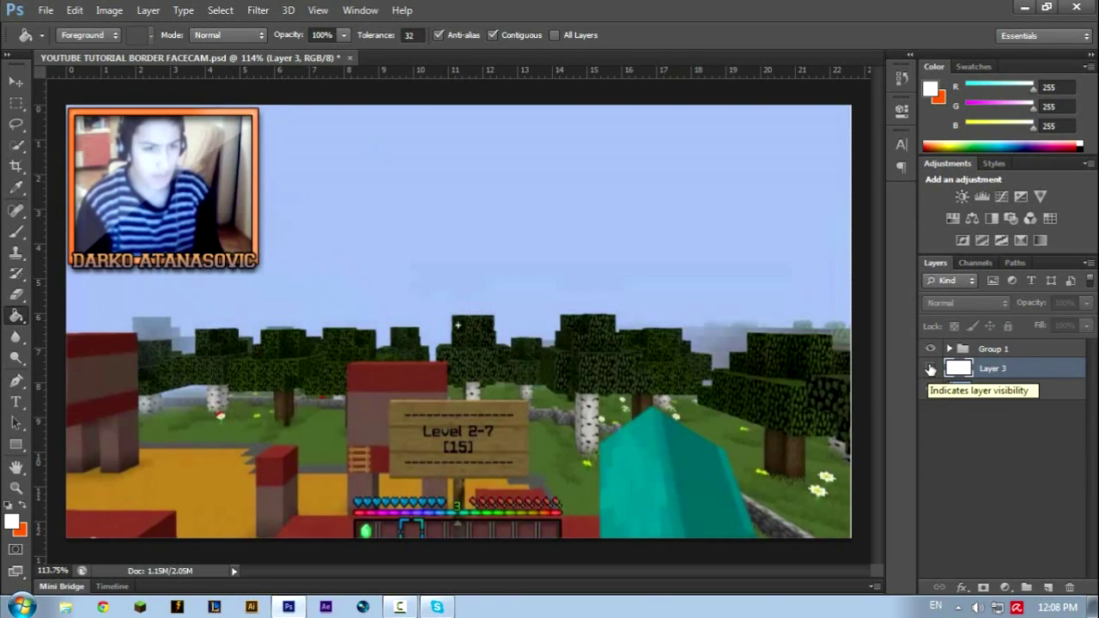
click(930, 368)
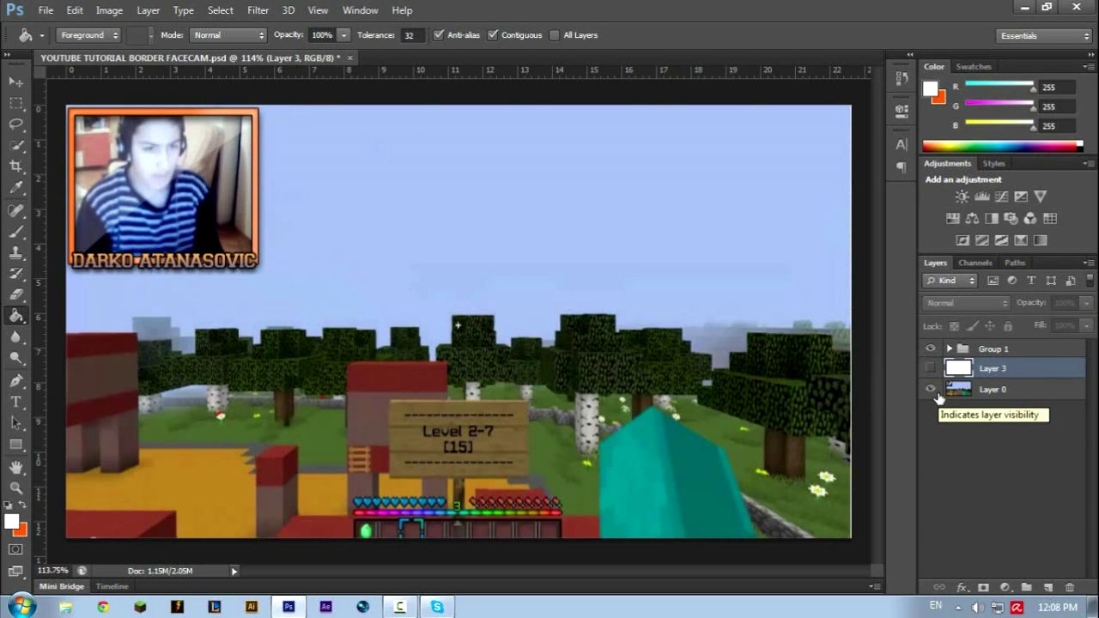
click(931, 390)
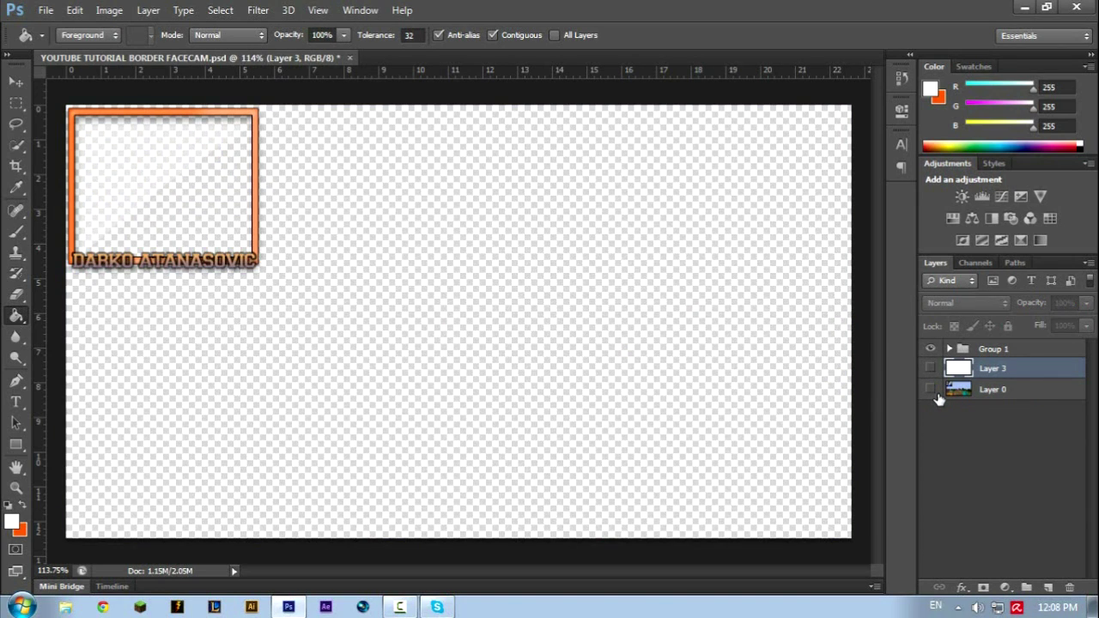
click(934, 391)
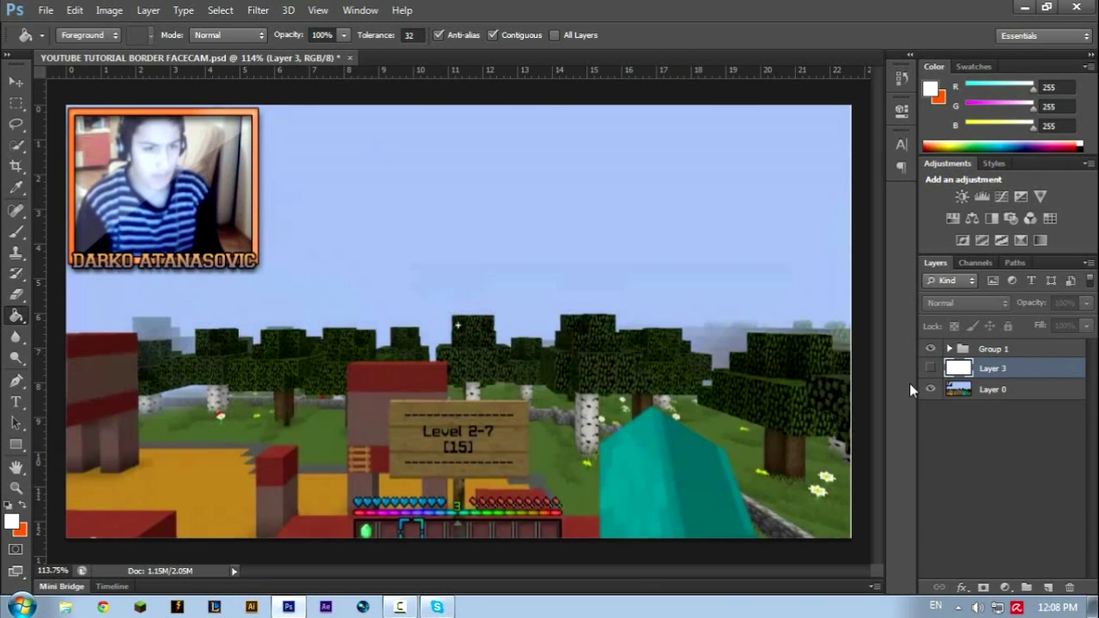
click(931, 392)
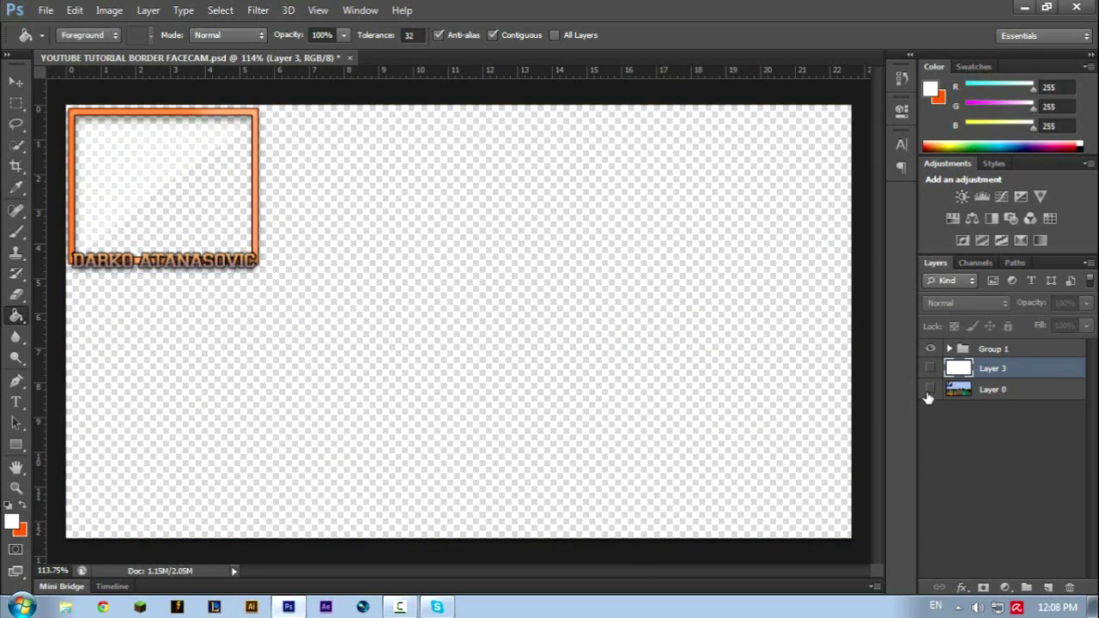
click(930, 392)
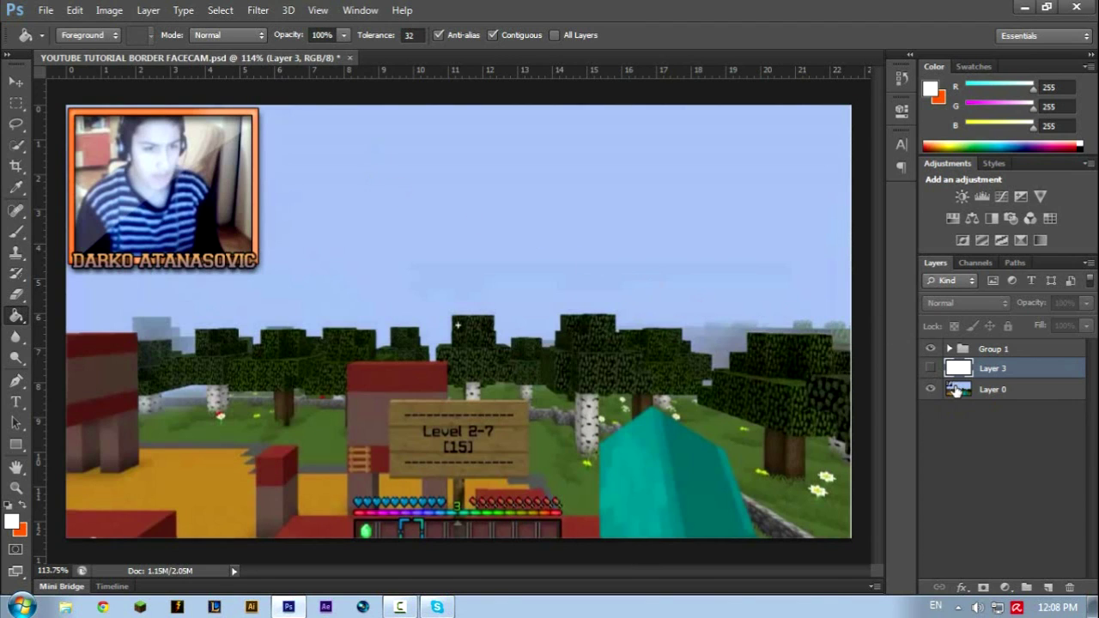
click(931, 390)
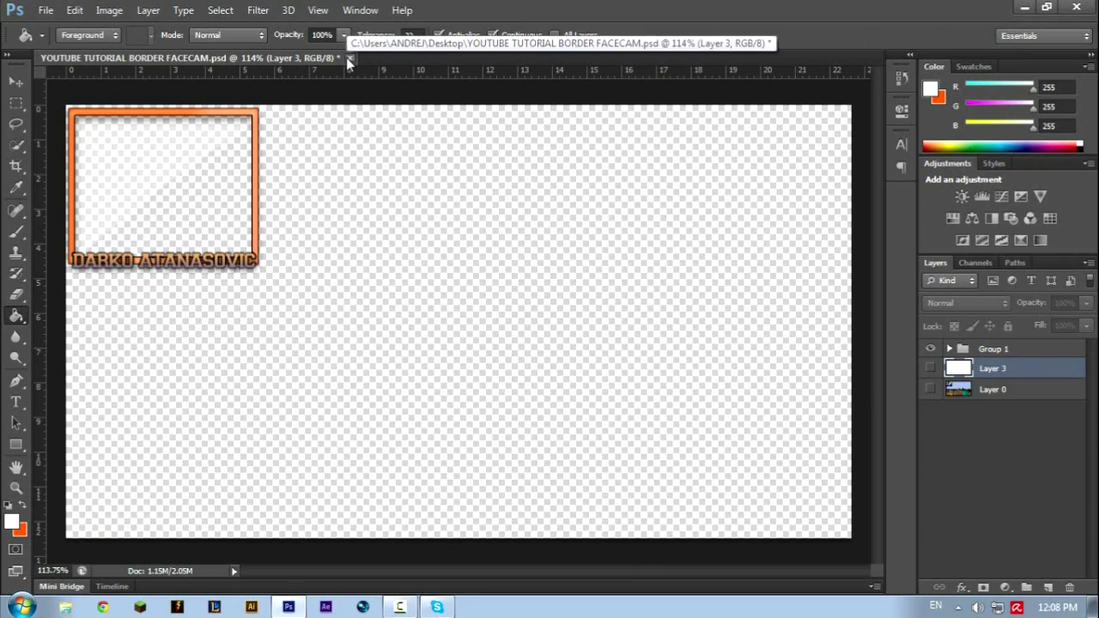
click(1081, 610)
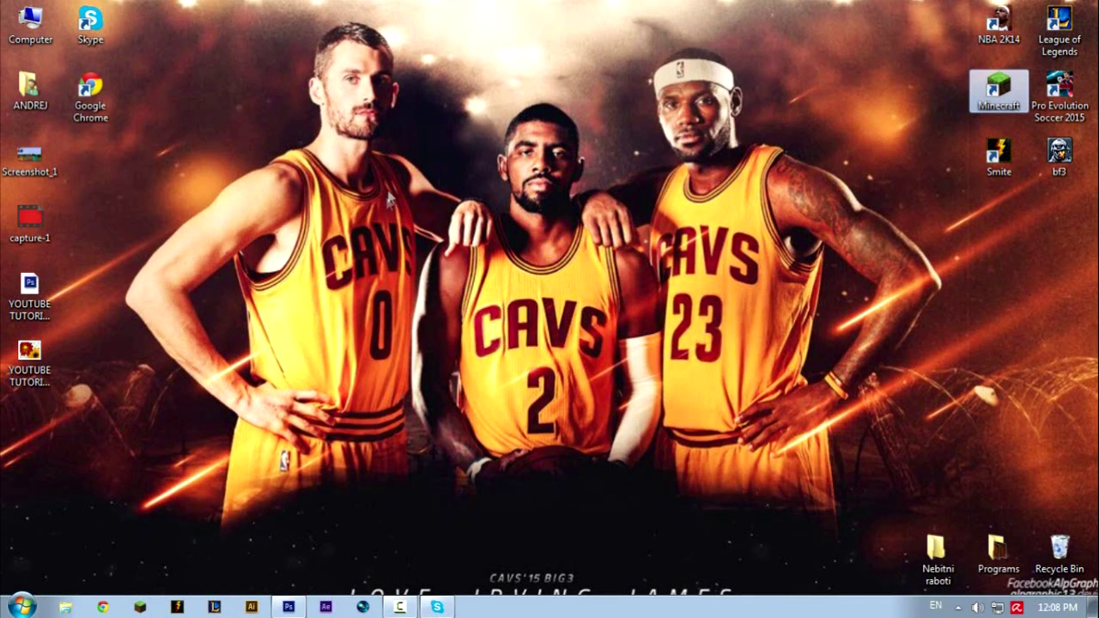
double_click(36, 368)
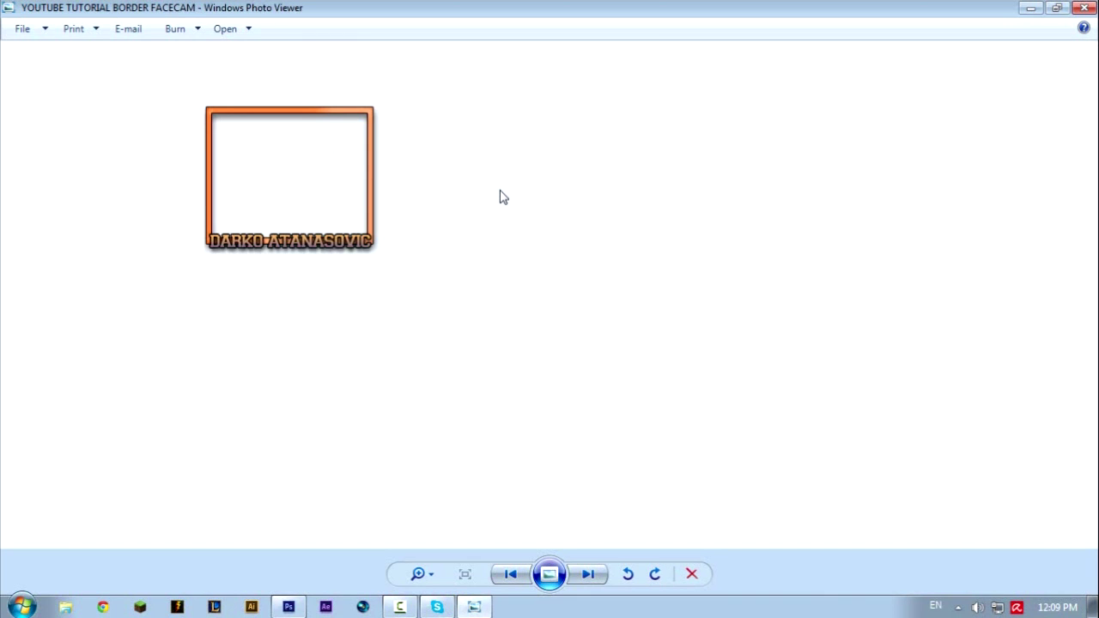
click(1084, 8)
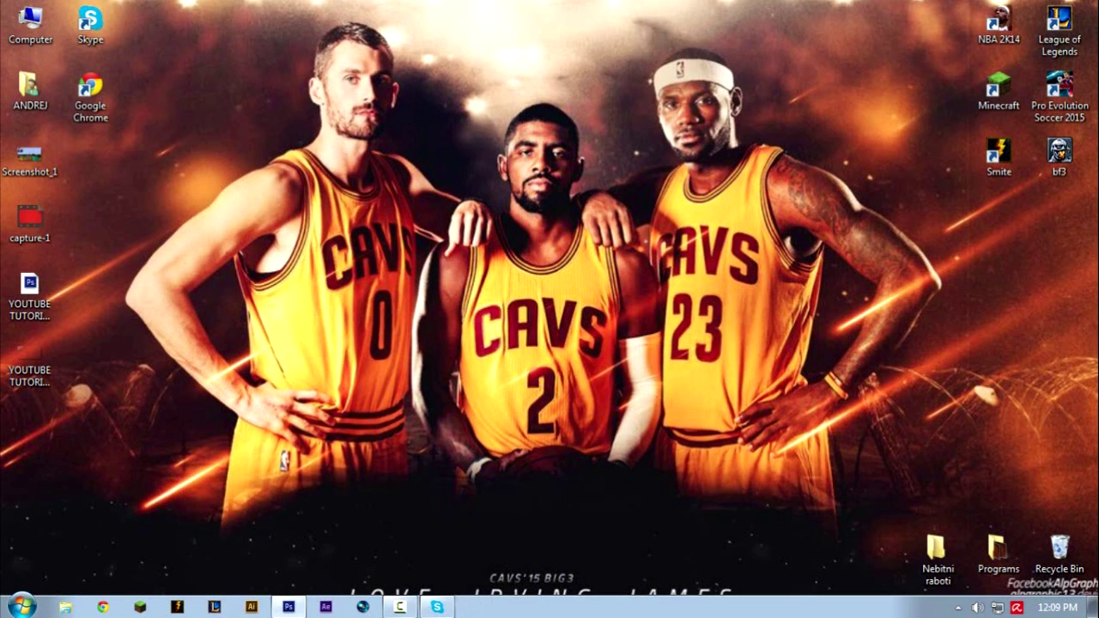
click(437, 607)
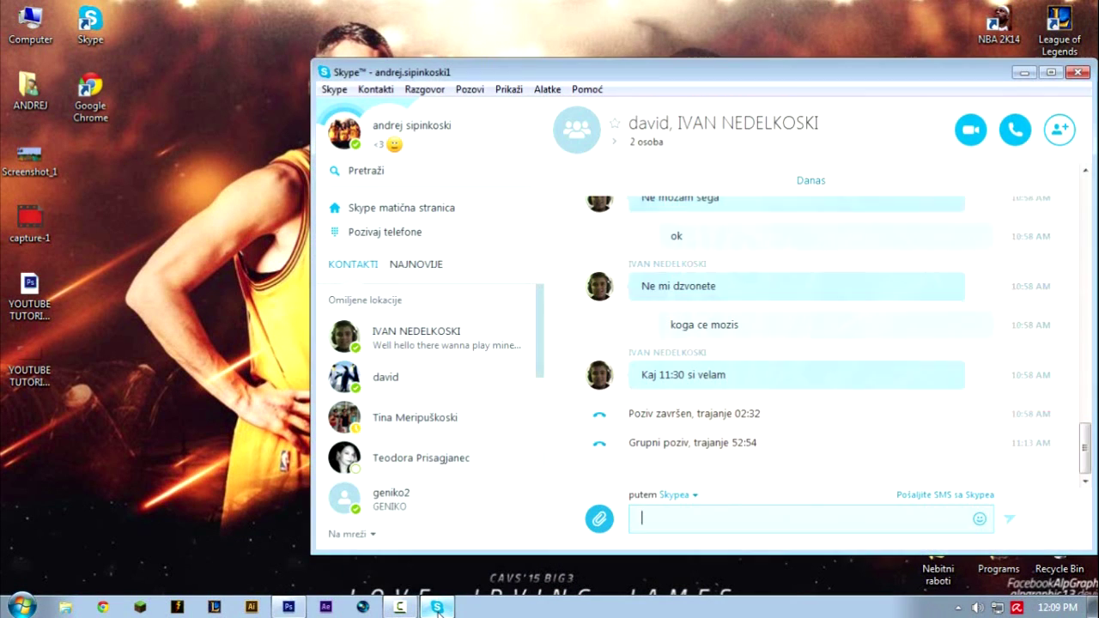
click(290, 607)
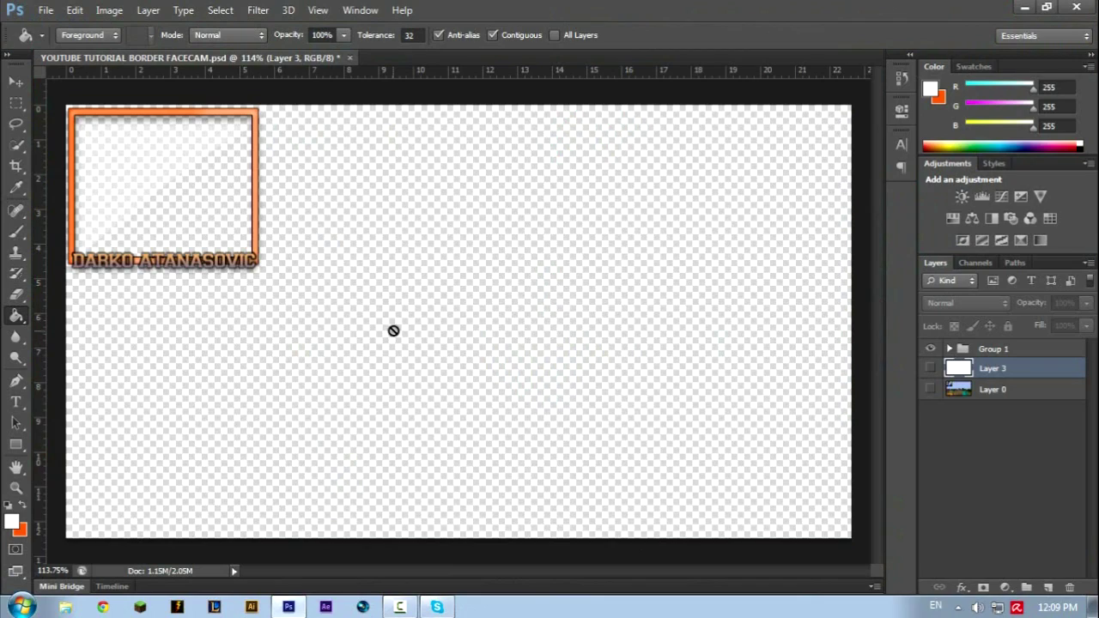